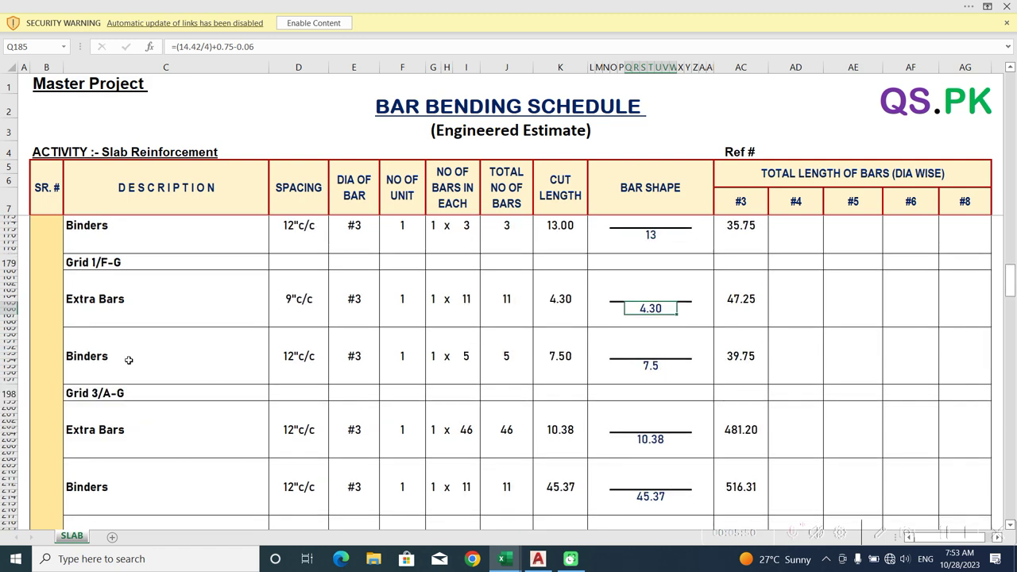
# Find the Grid 1/A-F entries under Extra Bars & Binder in the slab bar bending schedule
pyautogui.scroll(1, 129, 361)
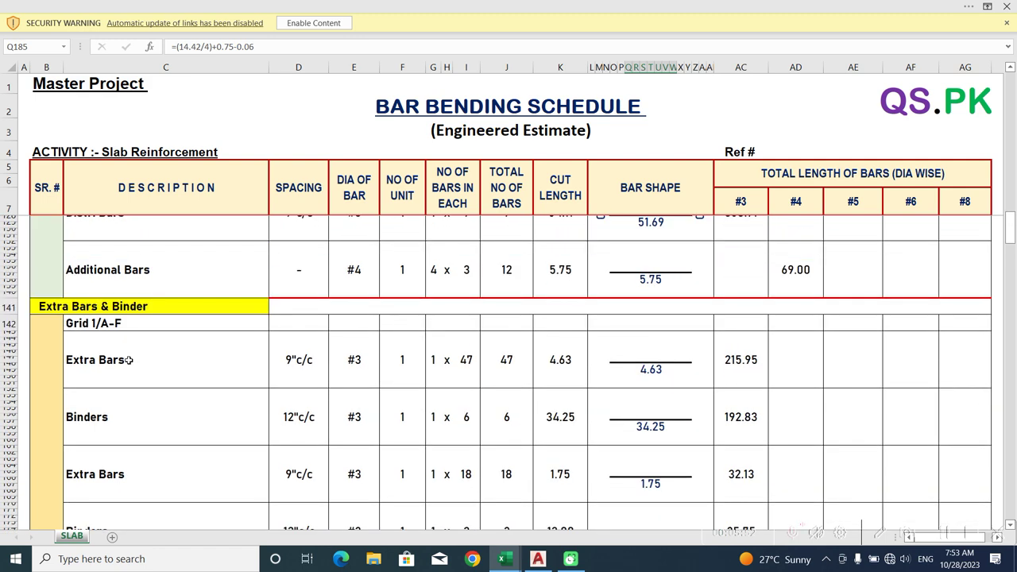
pyautogui.scroll(-1, 133, 360)
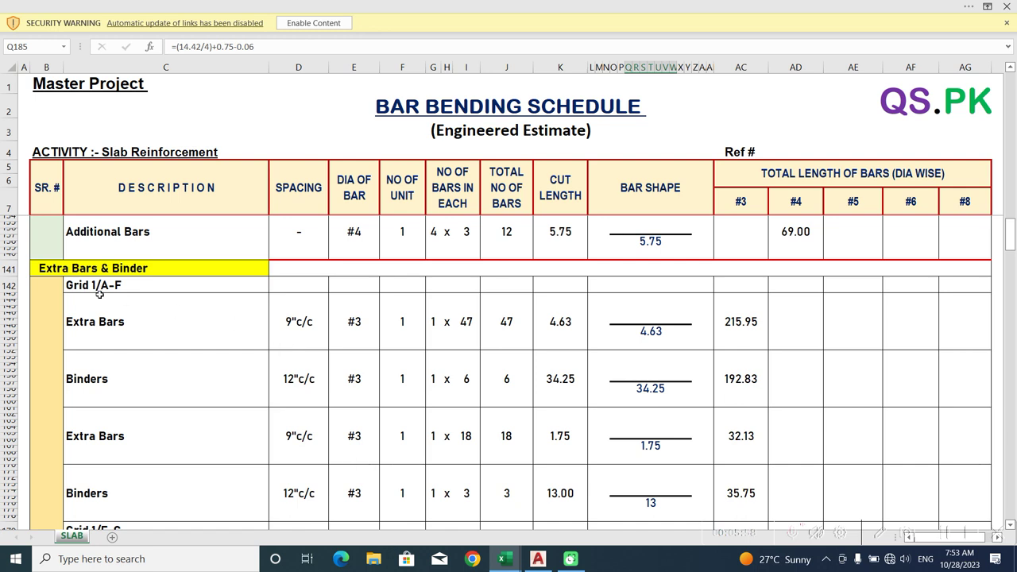
# Switch to the AutoCAD project drawing and examine the reinforcement notes along grid 1 around slabs S-1 and S-2
pyautogui.click(538, 558)
pyautogui.scroll(-3, 445, 271)
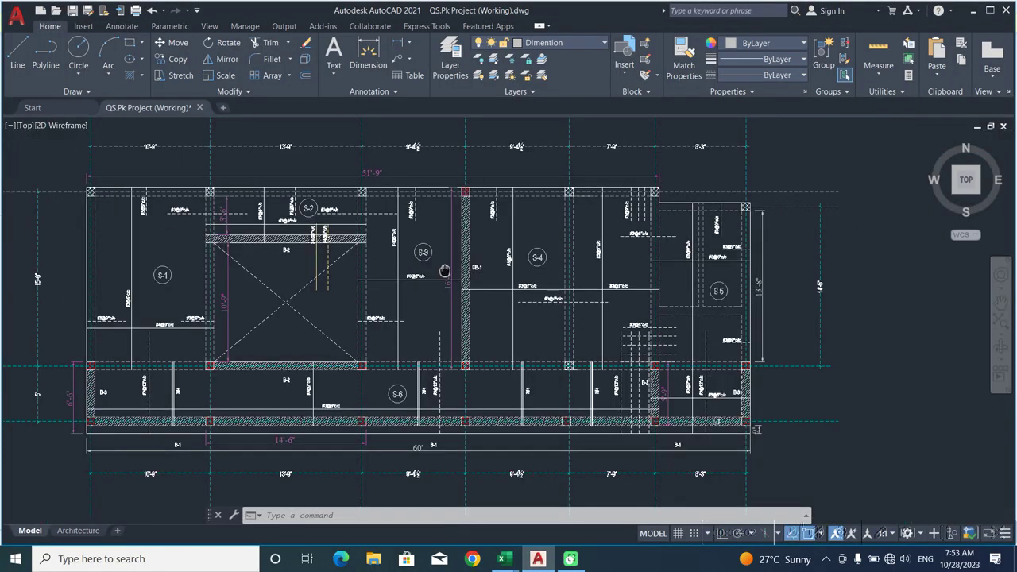
pyautogui.scroll(-1, 445, 271)
pyautogui.scroll(1, 288, 267)
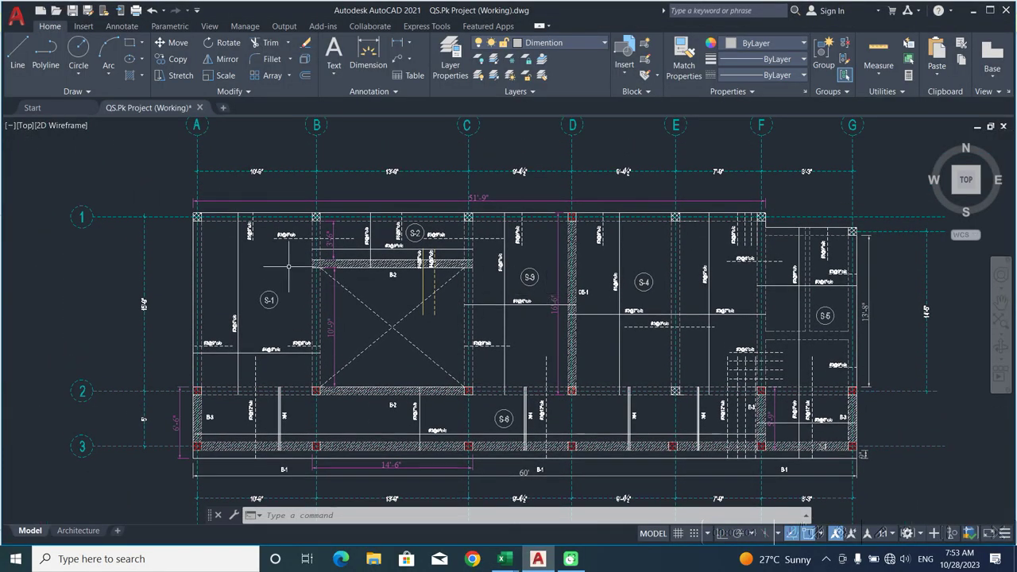
pyautogui.scroll(4, 255, 239)
pyautogui.scroll(-2, 273, 273)
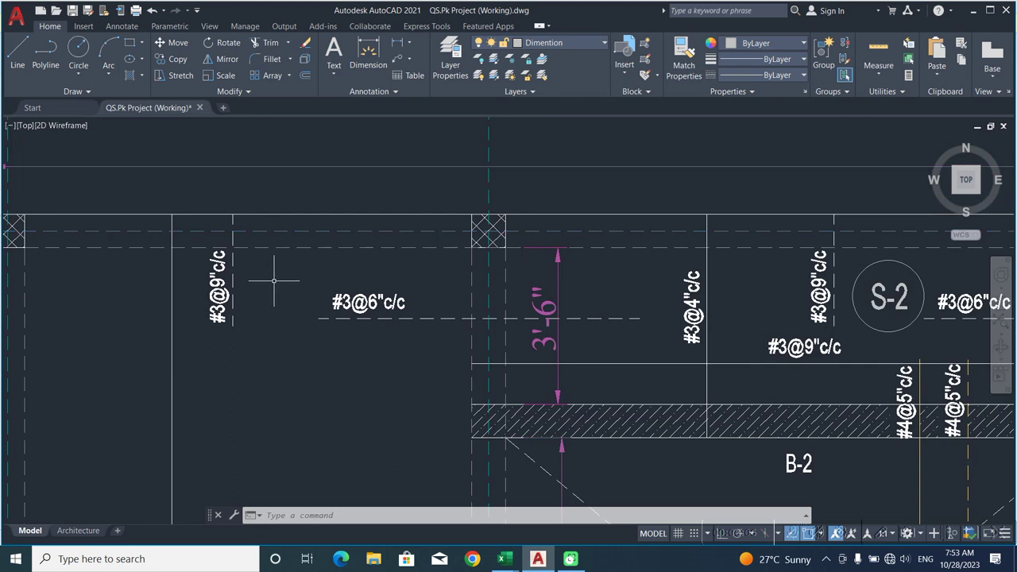
pyautogui.scroll(-1, 613, 302)
pyautogui.scroll(-2, 627, 299)
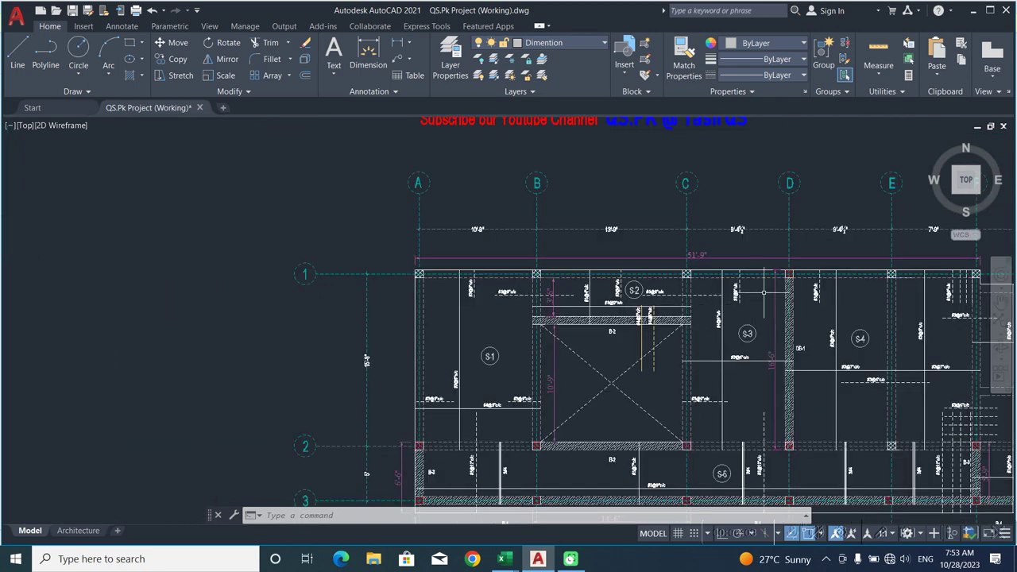
pyautogui.scroll(2, 826, 300)
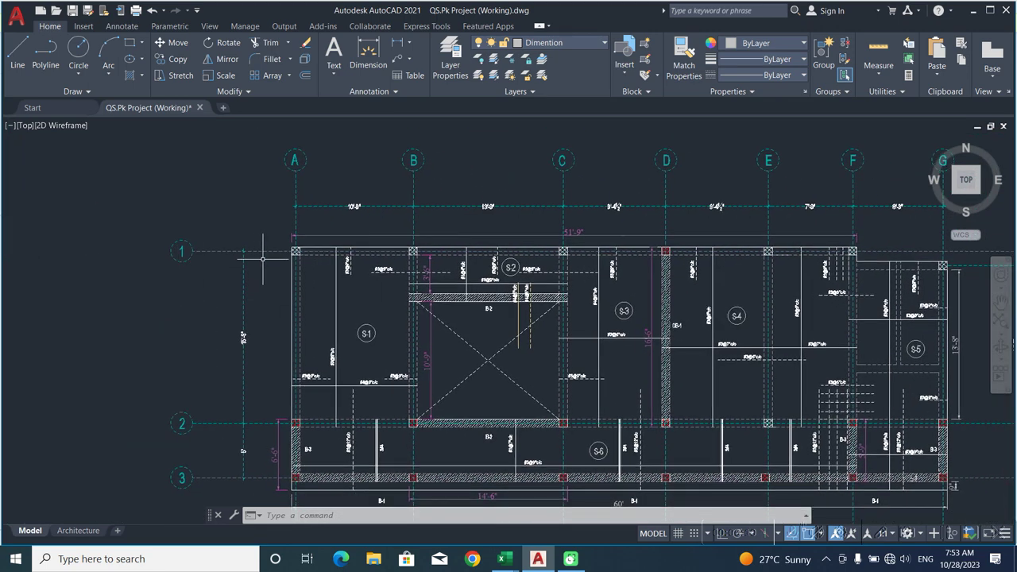
# Review the whole ground floor slab plan, including grid lines 1 to 3 and A to G
pyautogui.moveTo(727, 291); pyautogui.dragTo(664, 189, button='middle')
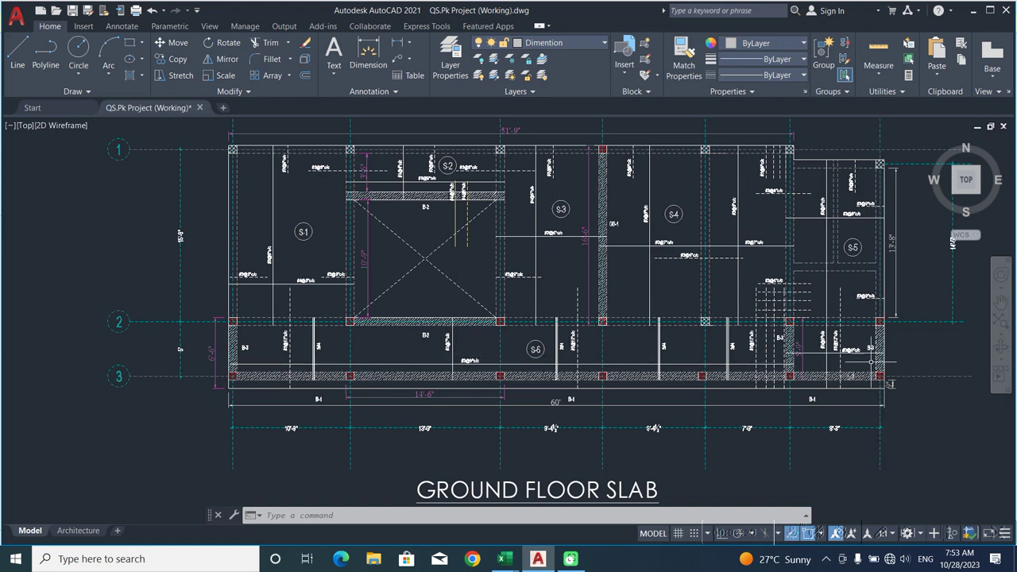
pyautogui.moveTo(393, 298)
pyautogui.mouseDown(button='middle')
pyautogui.moveTo(374, 311)
pyautogui.moveTo(376, 328)
pyautogui.mouseUp(button='middle')
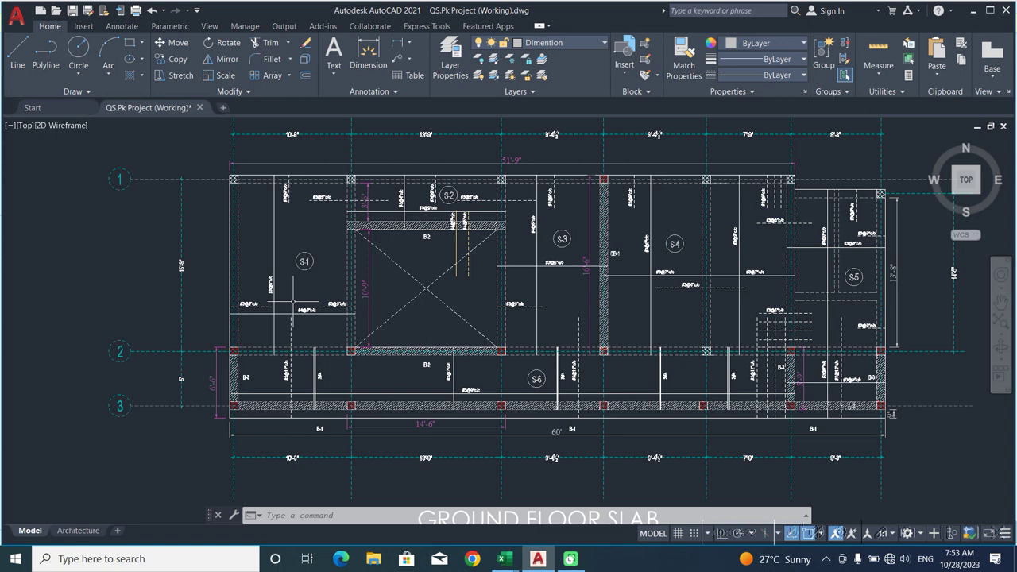
pyautogui.scroll(-2, 294, 302)
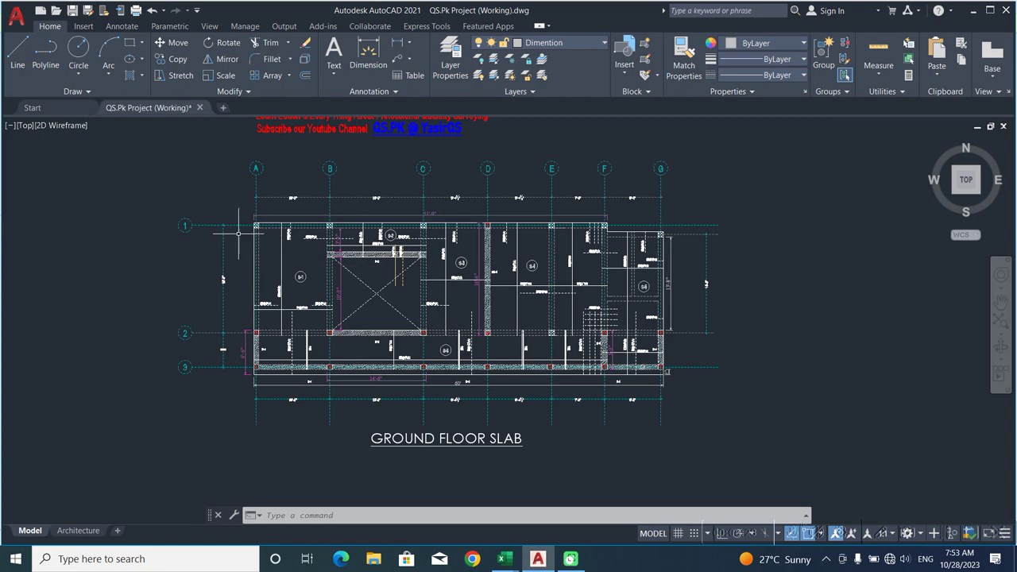
pyautogui.scroll(2, 241, 226)
pyautogui.moveTo(299, 178); pyautogui.dragTo(263, 282, button='middle')
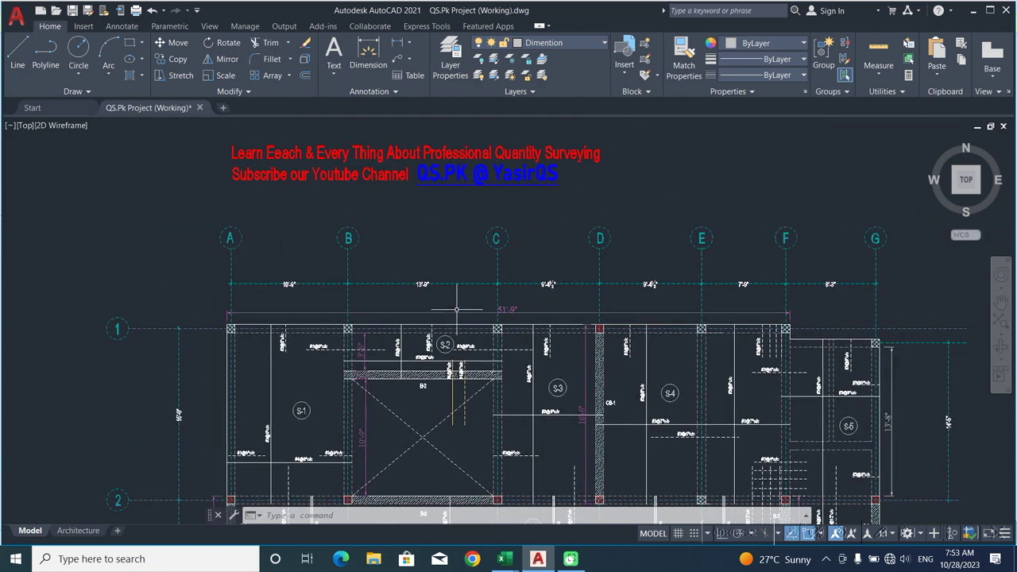
# Examine the dashed #3@9"c/c extra bars along grid 1 from column A to column F, slab by slab
pyautogui.scroll(5, 284, 342)
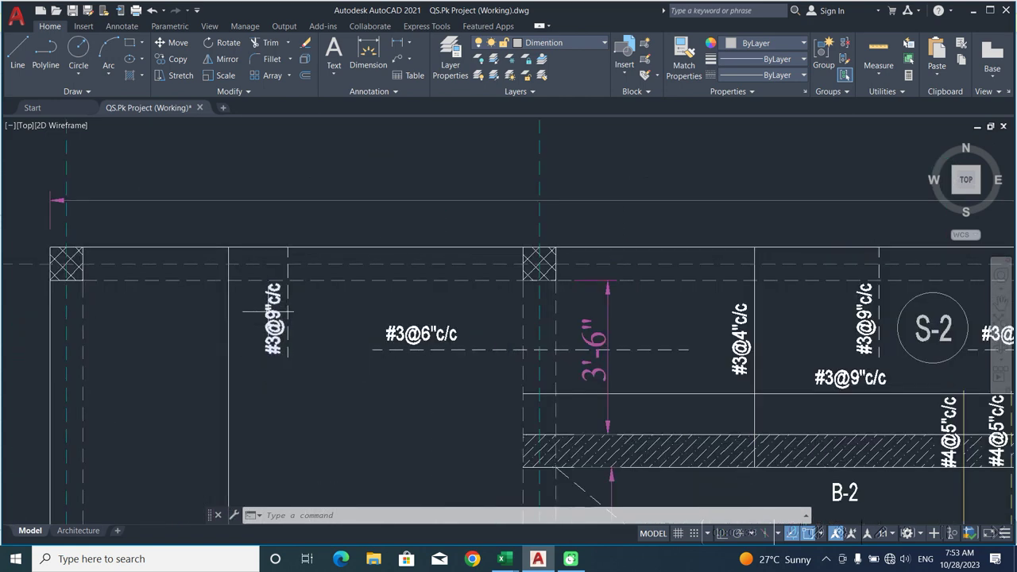
pyautogui.moveTo(306, 386); pyautogui.dragTo(172, 356, button='middle')
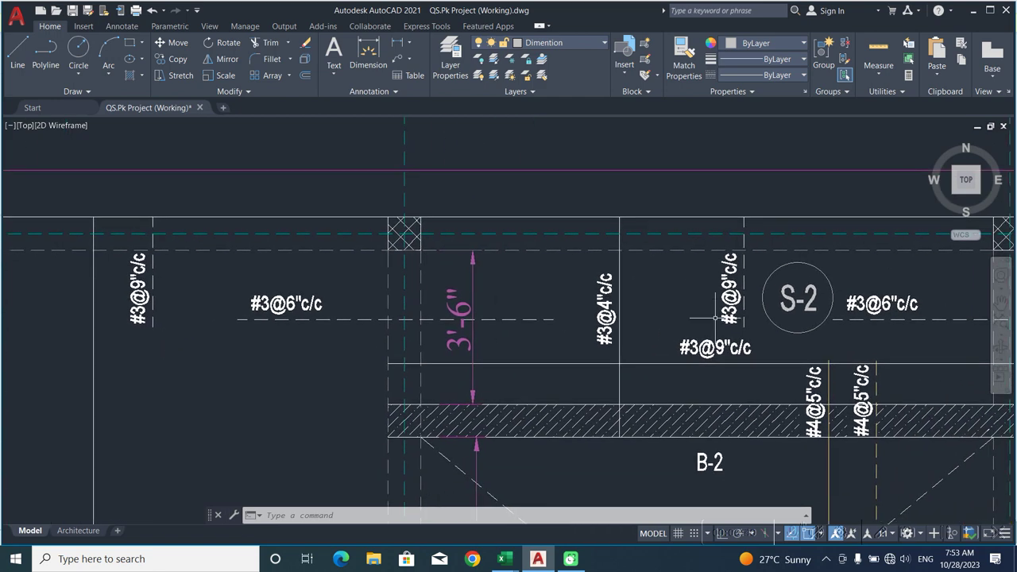
pyautogui.scroll(-2, 729, 258)
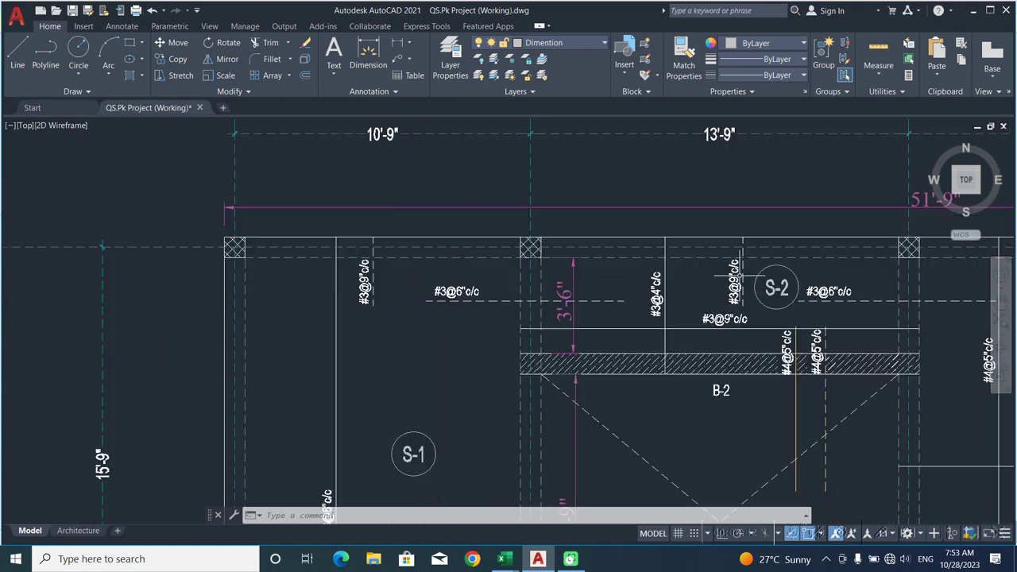
pyautogui.moveTo(831, 298); pyautogui.dragTo(461, 292, button='middle')
pyautogui.scroll(-2, 465, 297)
pyautogui.scroll(5, 635, 321)
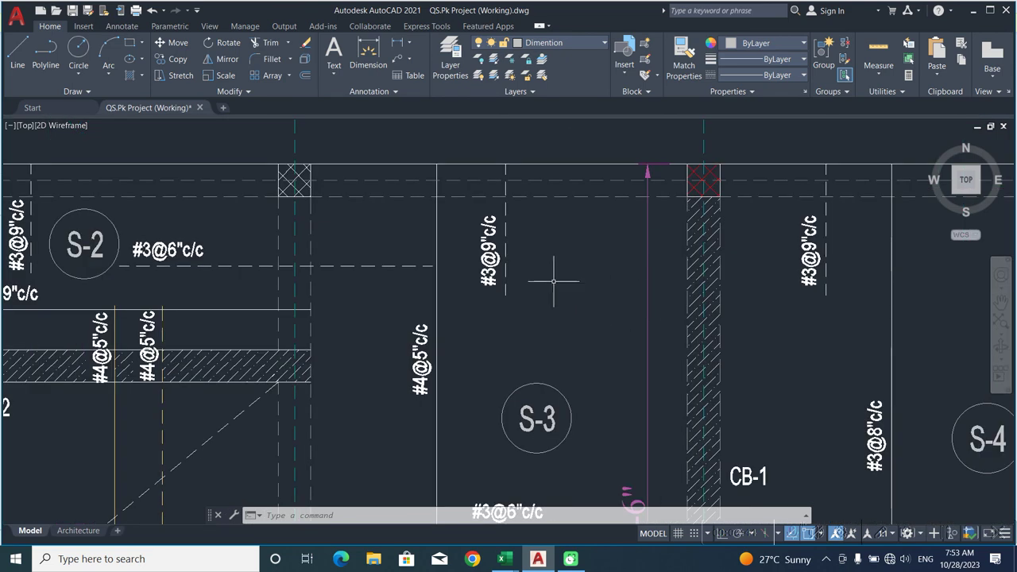
pyautogui.scroll(-2, 535, 264)
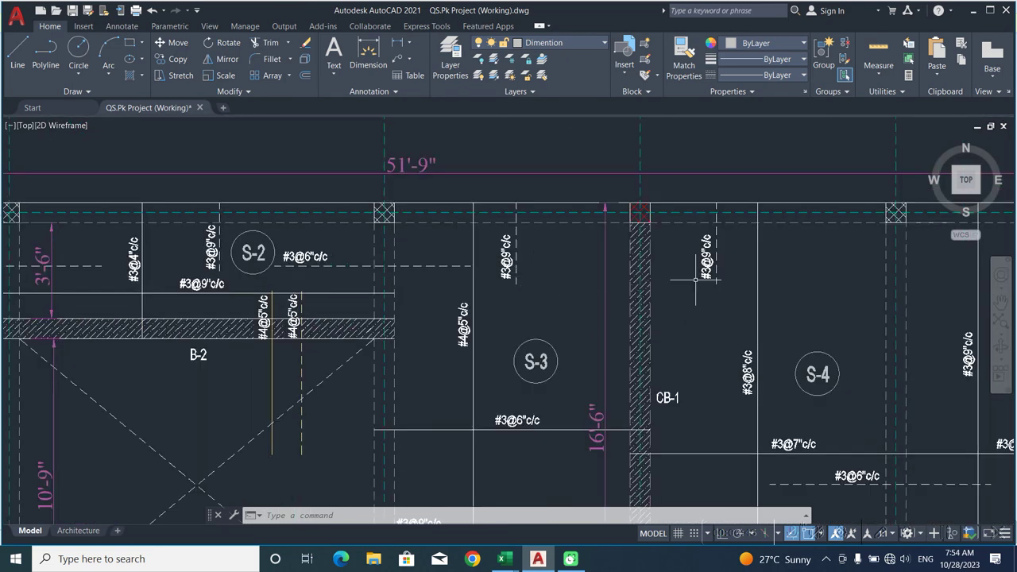
pyautogui.scroll(2, 719, 256)
pyautogui.scroll(-2, 699, 255)
pyautogui.scroll(2, 699, 238)
pyautogui.scroll(-2, 719, 262)
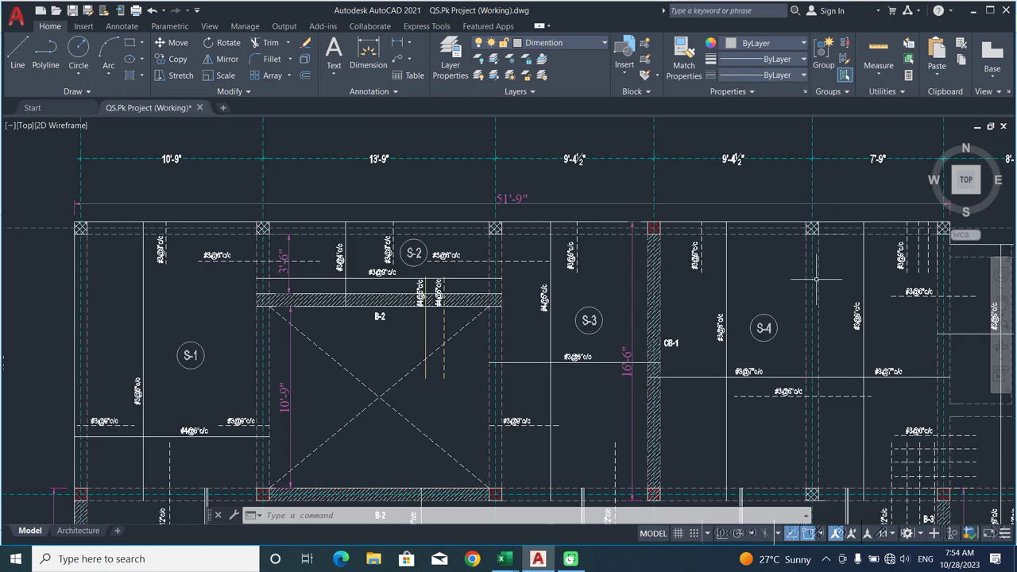
pyautogui.scroll(2, 870, 268)
pyautogui.scroll(-2, 867, 248)
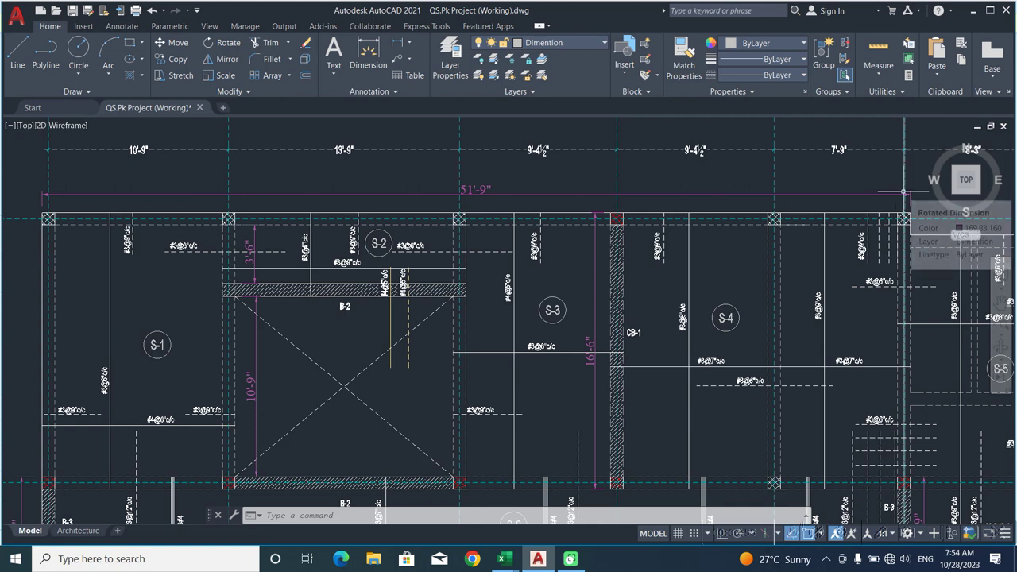
# Examine the span between grids 1 and 2 beside slab S-1 and the bar layout and short span of slab S-2
pyautogui.moveTo(548, 280); pyautogui.dragTo(619, 255, button='middle')
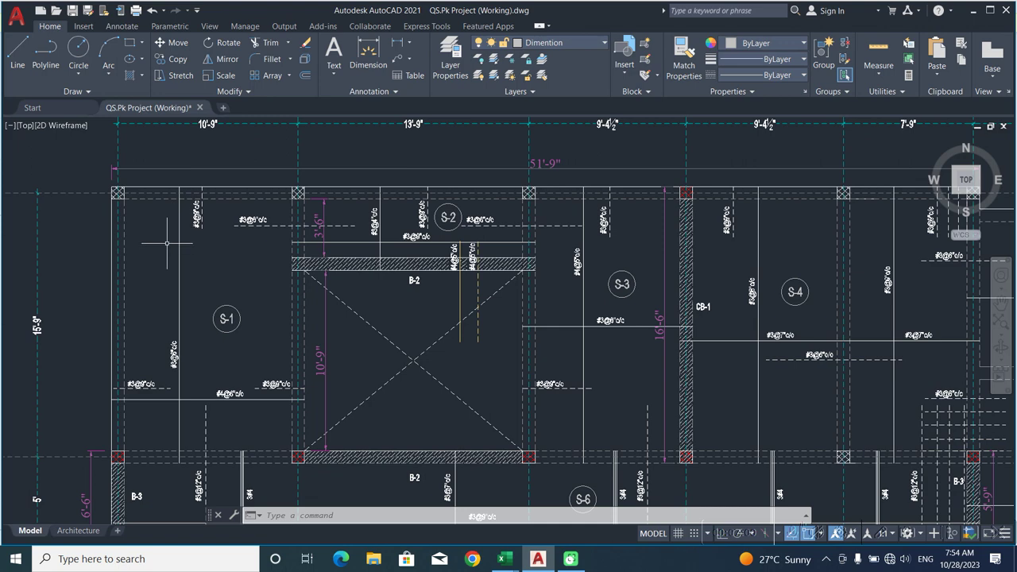
pyautogui.moveTo(190, 290); pyautogui.dragTo(222, 279, button='middle')
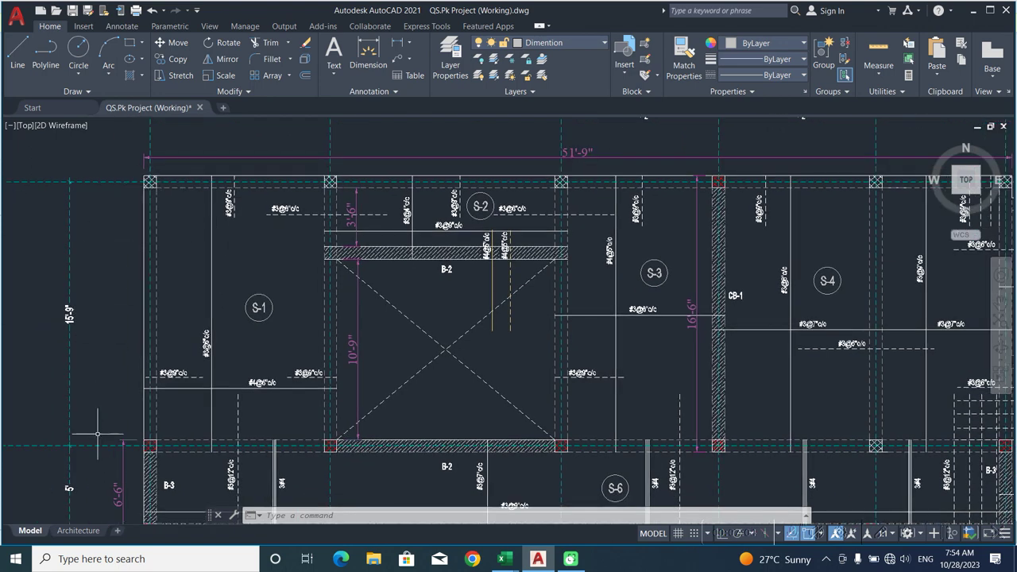
pyautogui.scroll(2, 48, 316)
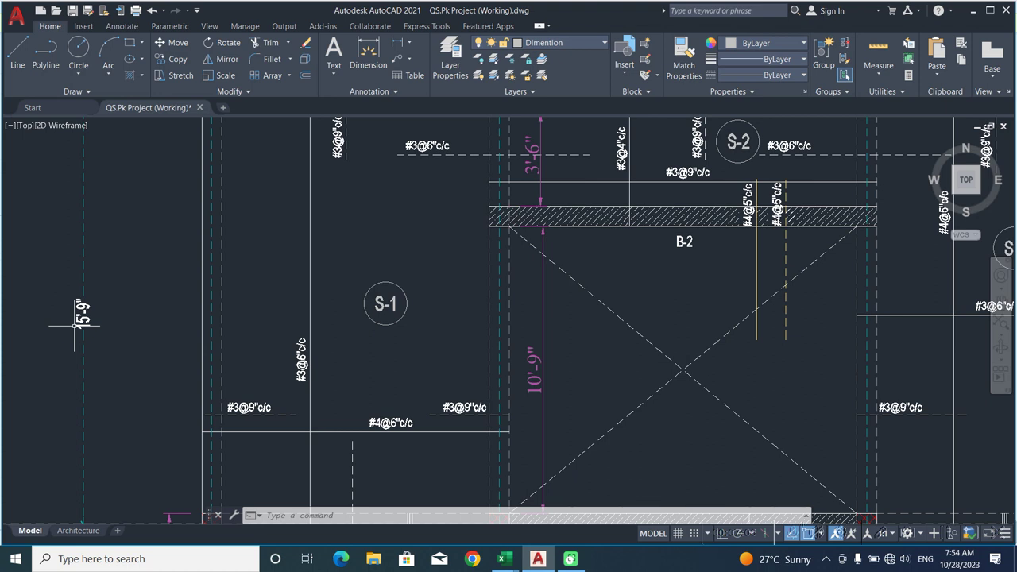
pyautogui.scroll(-2, 75, 324)
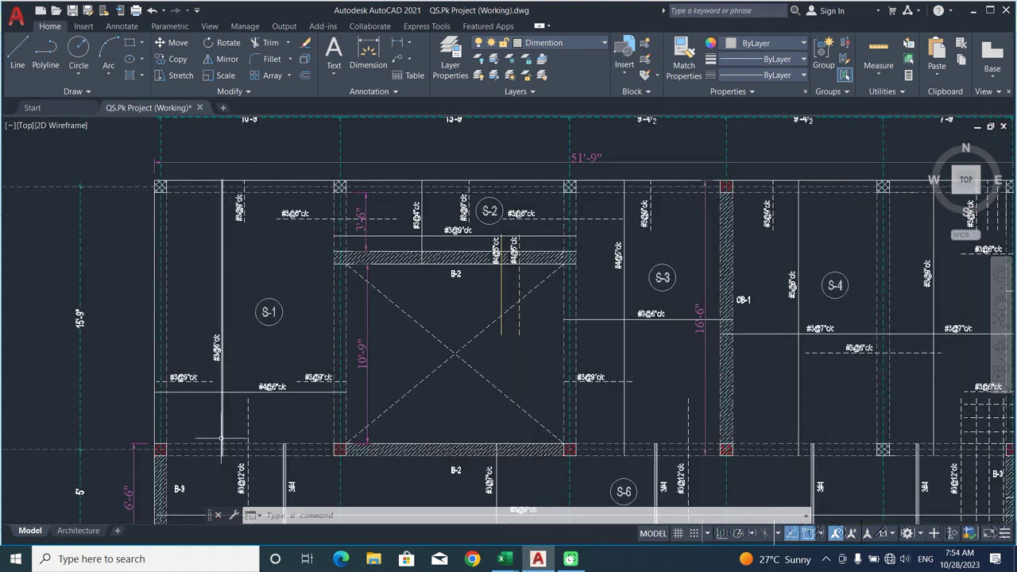
pyautogui.moveTo(475, 274); pyautogui.dragTo(479, 323, button='middle')
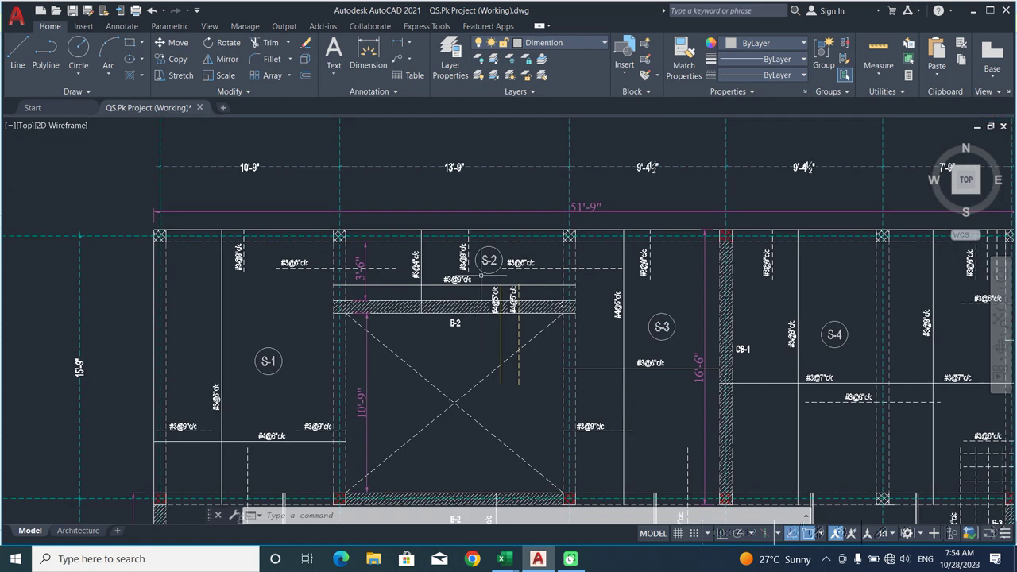
pyautogui.scroll(2, 484, 274)
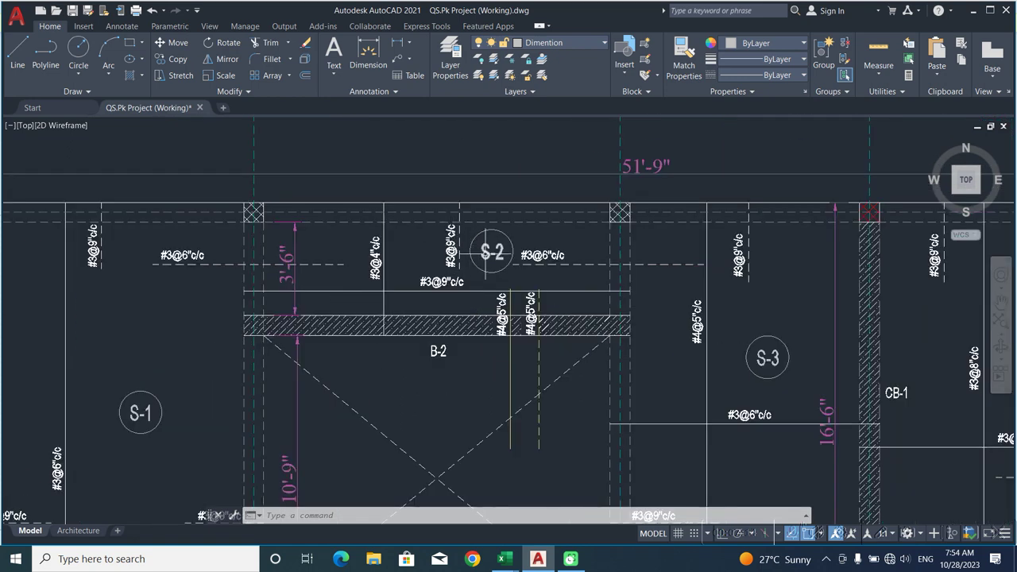
pyautogui.moveTo(401, 276); pyautogui.dragTo(407, 295, button='middle')
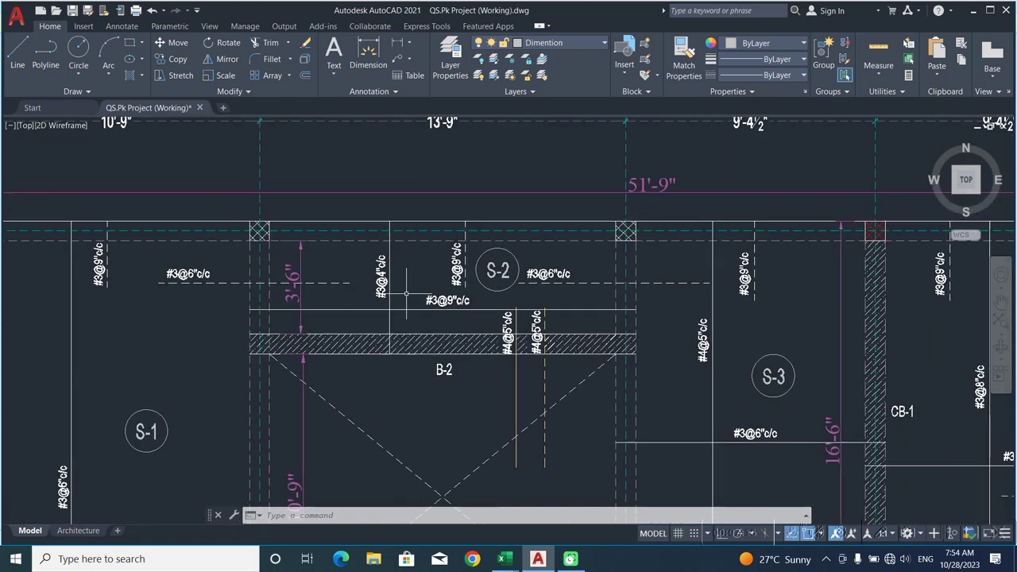
pyautogui.scroll(2, 290, 302)
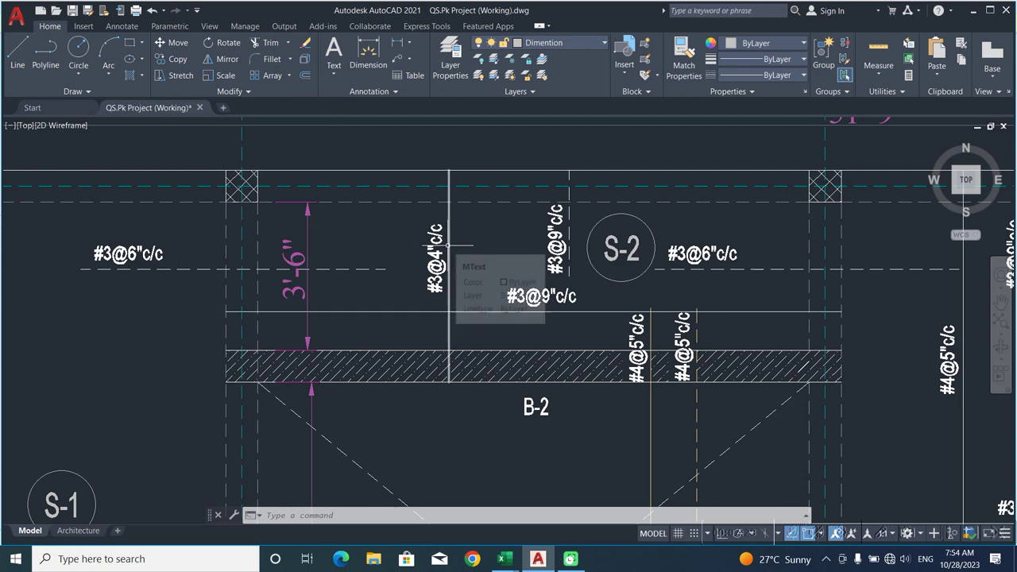
pyautogui.scroll(-4, 514, 247)
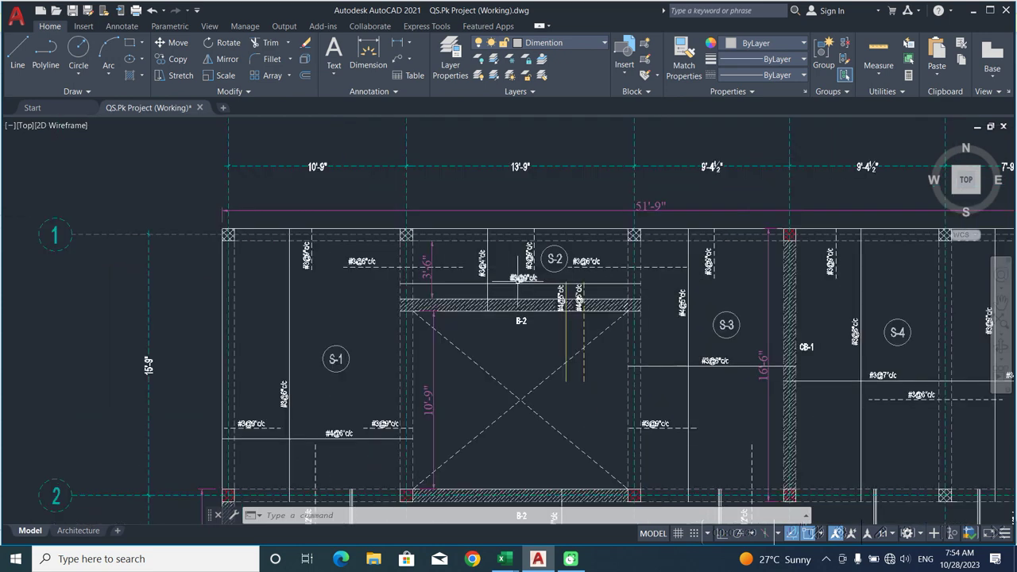
# Switch to the Master Project-BBS workbook and open the bar shape length formula of the first Grid 1/A-F Extra Bars entry
pyautogui.moveTo(509, 562)
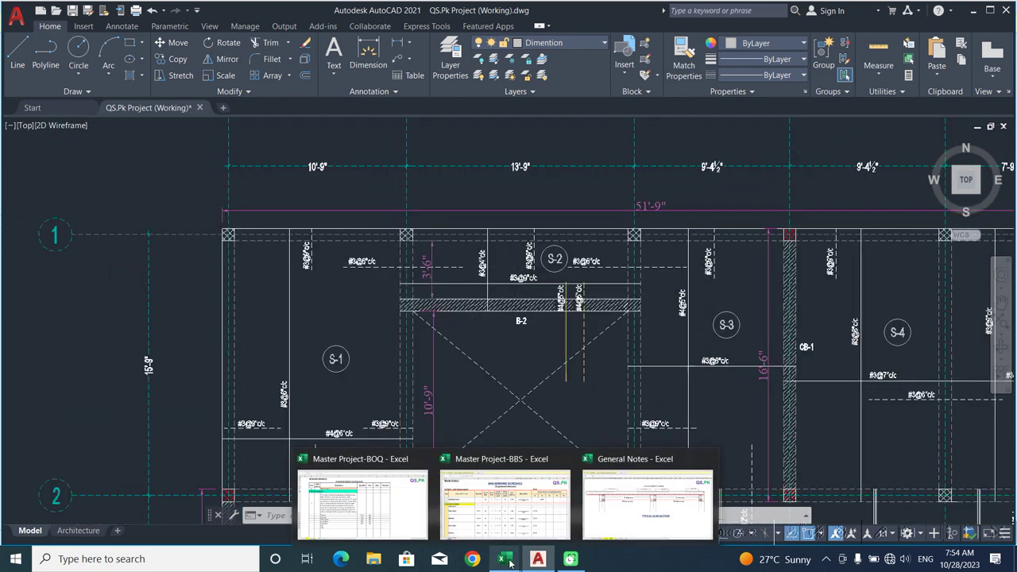
pyautogui.click(508, 508)
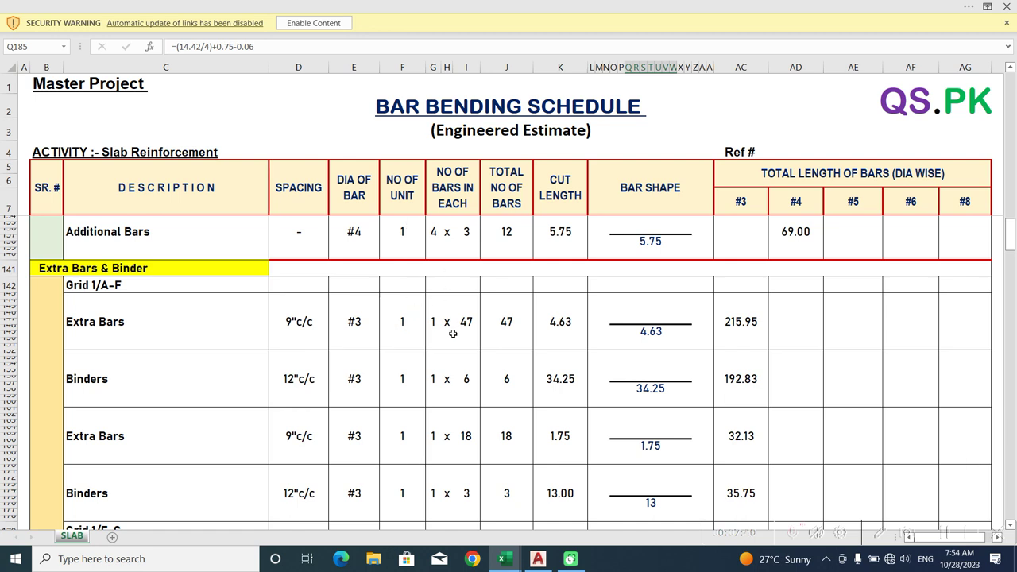
pyautogui.doubleClick(647, 331)
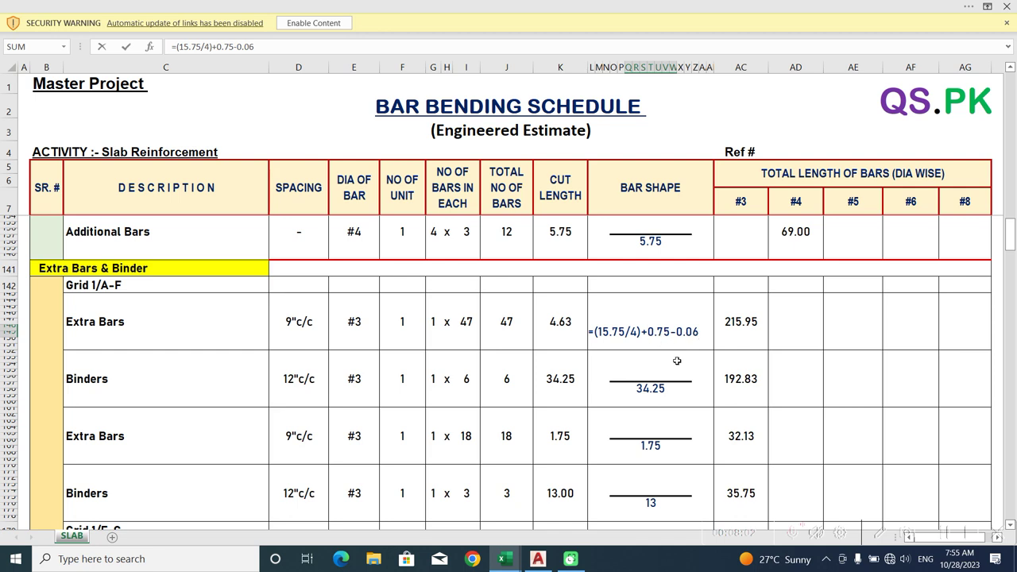
# Return to the AutoCAD slab plan and check the grid 1 to grid 2 dimension beside slab S-1 used in the extra bar formula
pyautogui.click(538, 558)
pyautogui.scroll(5, 266, 244)
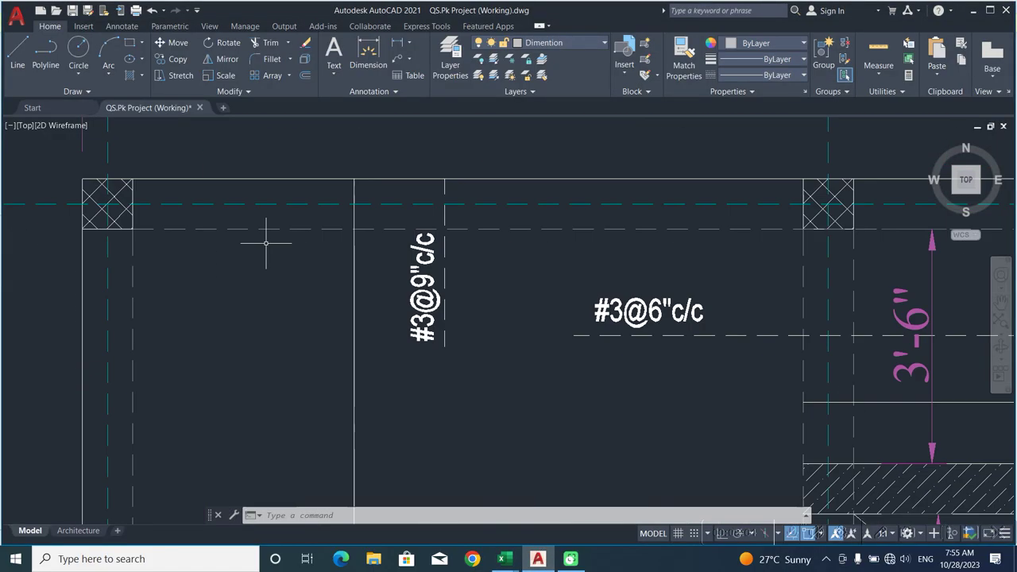
pyautogui.scroll(-4, 411, 300)
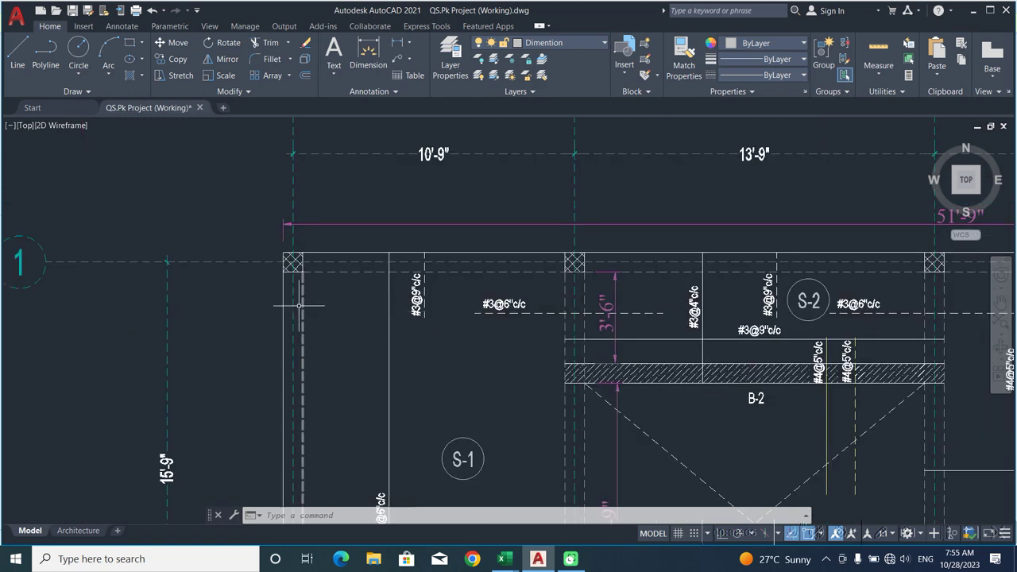
pyautogui.scroll(-6, 211, 366)
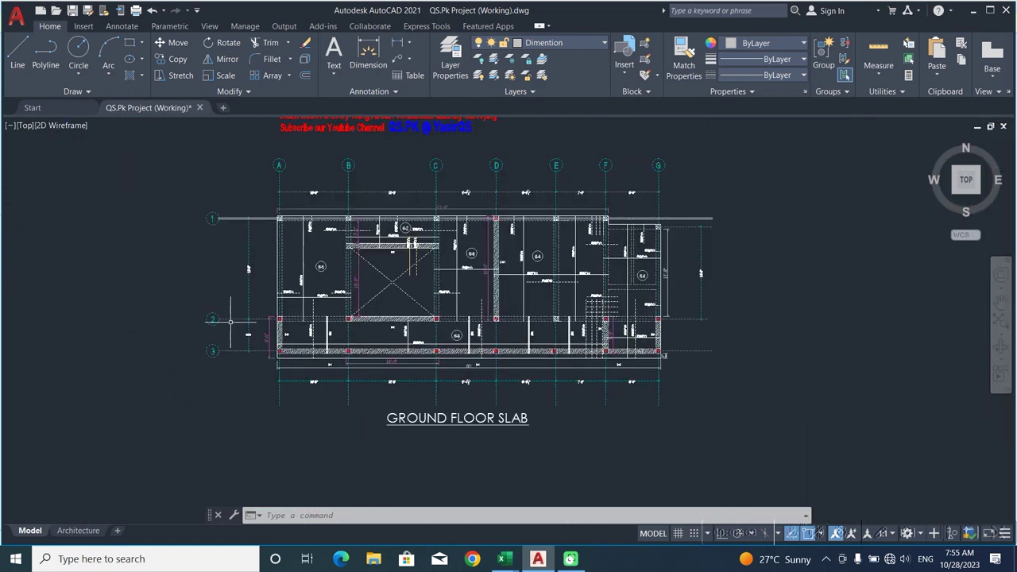
pyautogui.scroll(5, 232, 312)
pyautogui.scroll(4, 267, 226)
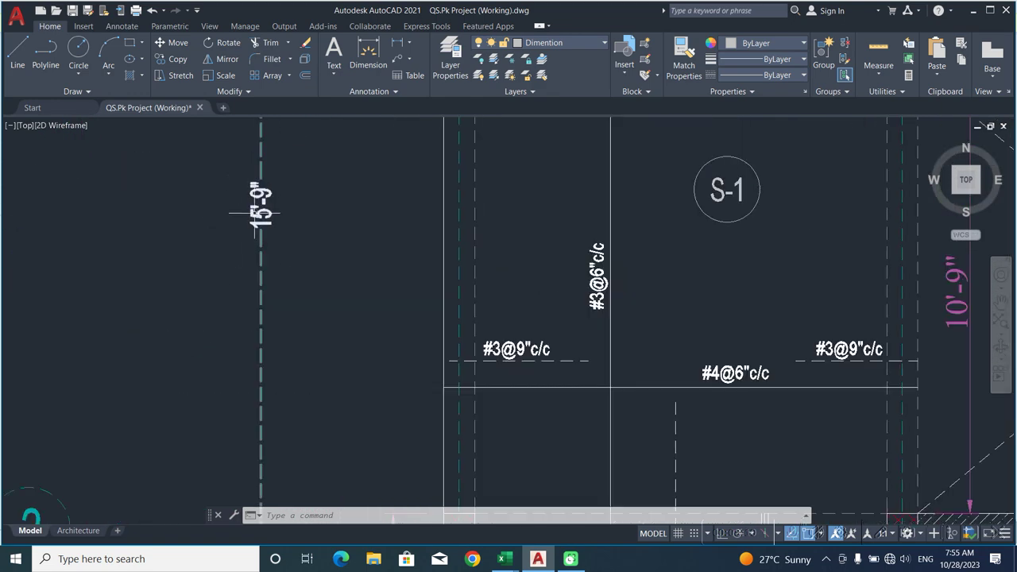
pyautogui.scroll(-4, 255, 213)
pyautogui.moveTo(261, 216); pyautogui.dragTo(256, 309, button='middle')
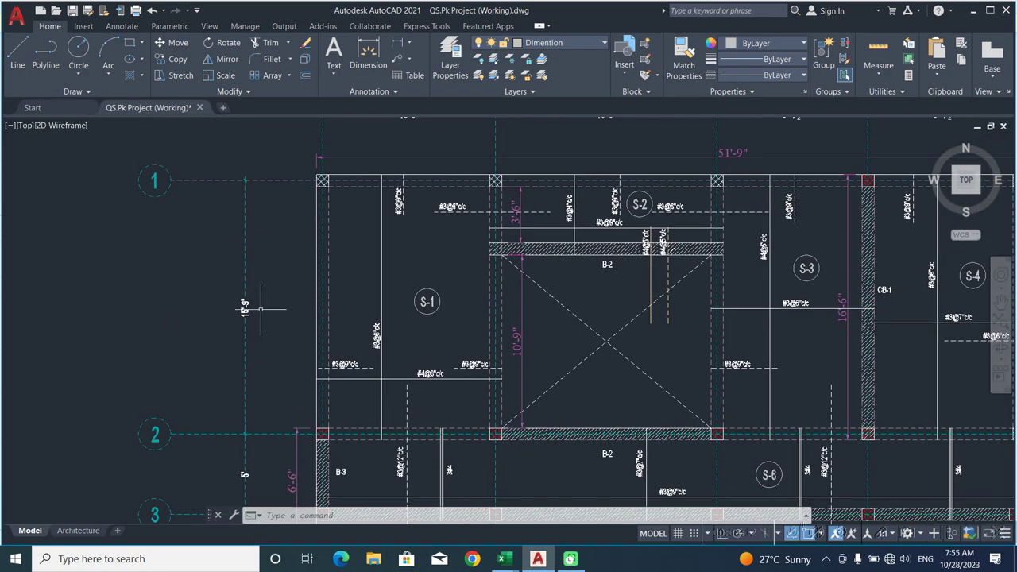
# Examine the #3@9"c/c extra bar in slab S-1, from the slab's outer edge at grid 1 across the beam width into the slab
pyautogui.scroll(5, 404, 209)
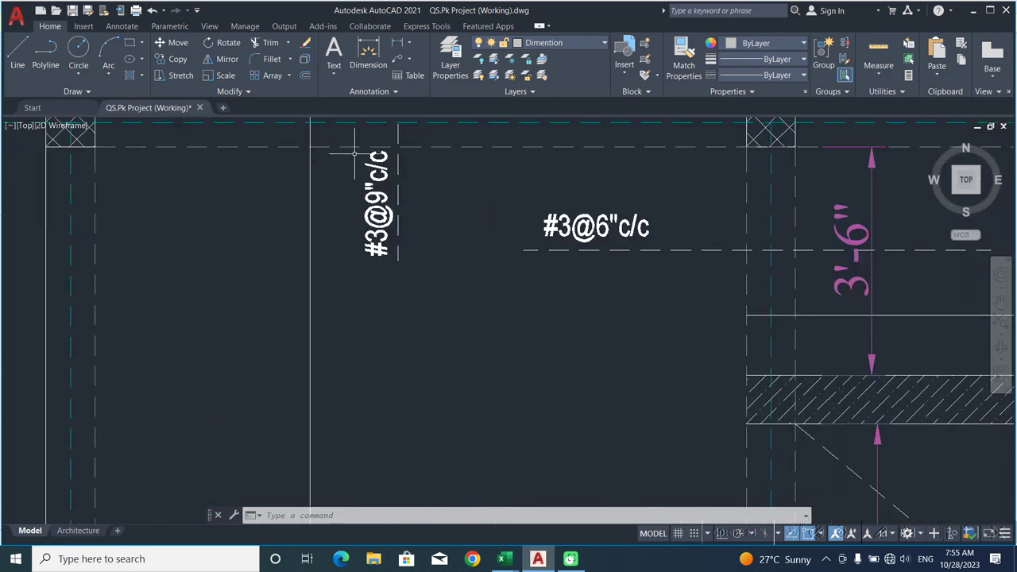
pyautogui.moveTo(424, 164)
pyautogui.mouseDown(button='middle')
pyautogui.moveTo(426, 224)
pyautogui.moveTo(448, 268)
pyautogui.mouseUp(button='middle')
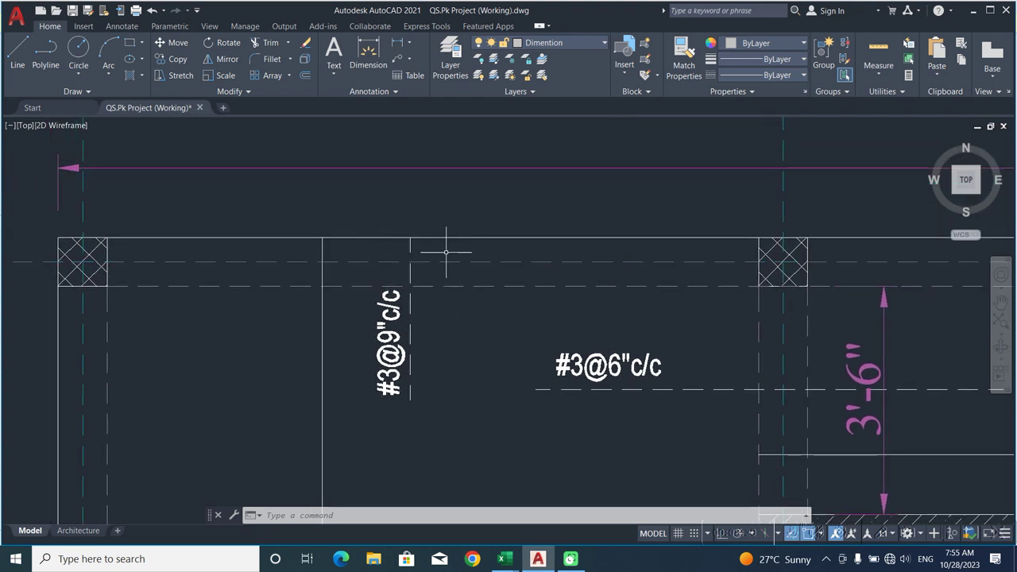
pyautogui.scroll(4, 391, 235)
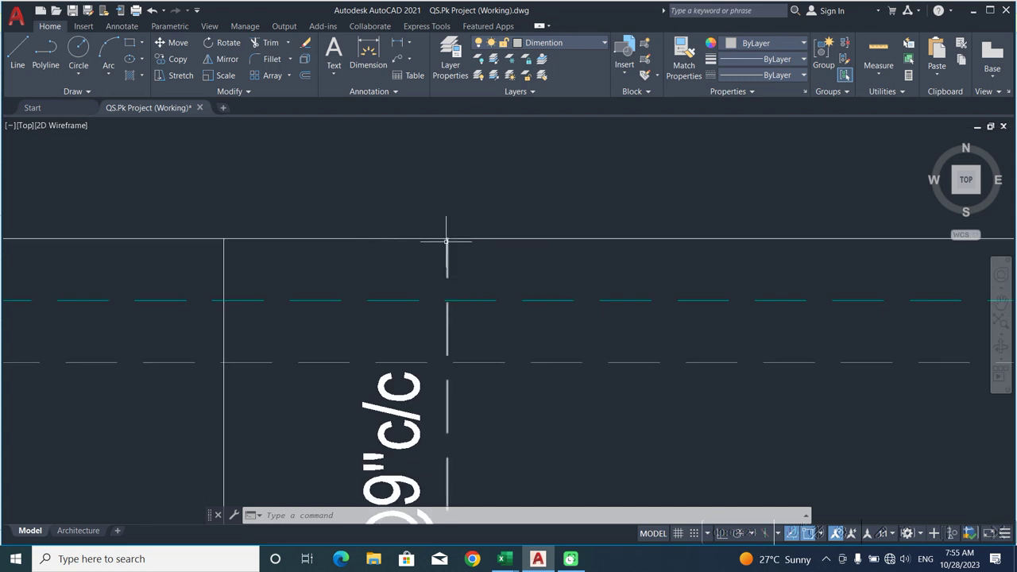
pyautogui.scroll(-3, 446, 243)
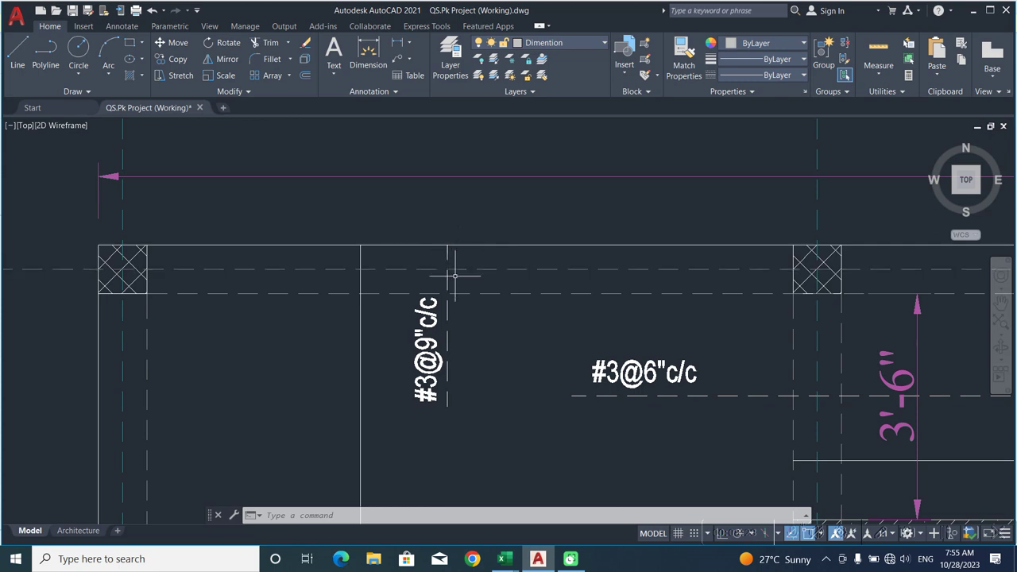
pyautogui.scroll(-4, 447, 350)
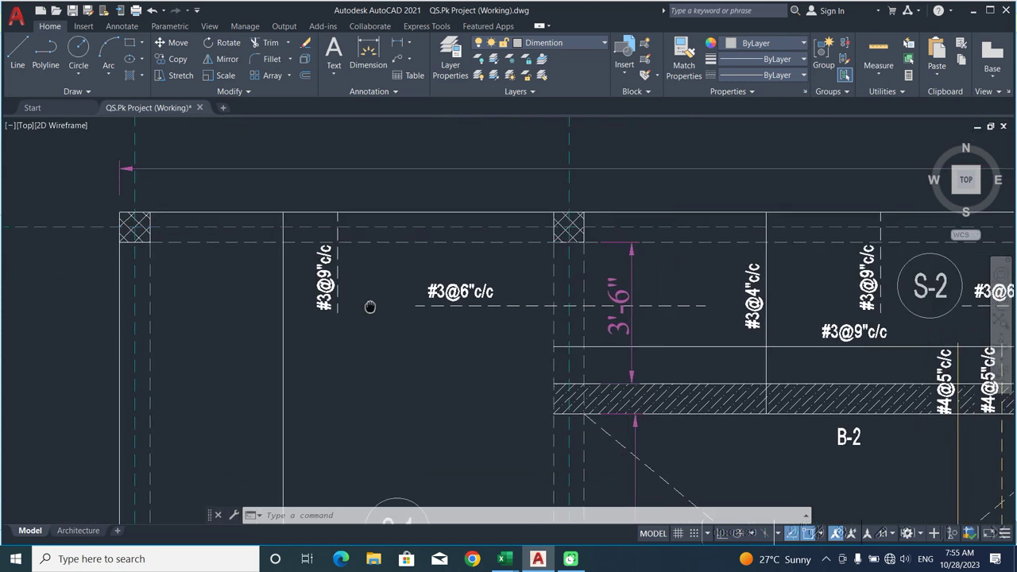
pyautogui.scroll(-2, 408, 318)
pyautogui.moveTo(408, 318); pyautogui.dragTo(333, 296, button='middle')
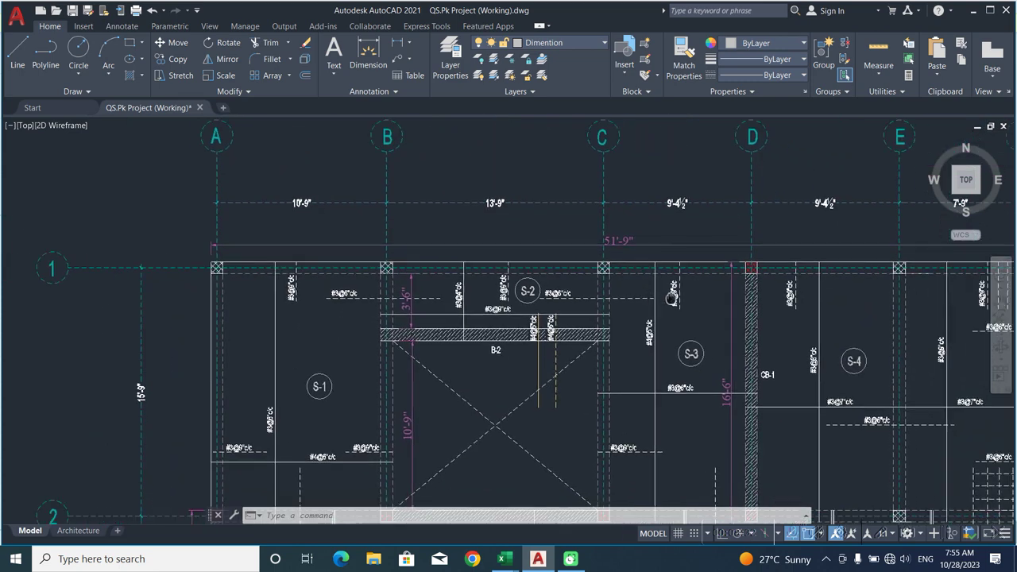
# Examine the extra bar zones along grid 1 from slab S-1 past slab S-2 to slab S-4
pyautogui.scroll(4, 326, 298)
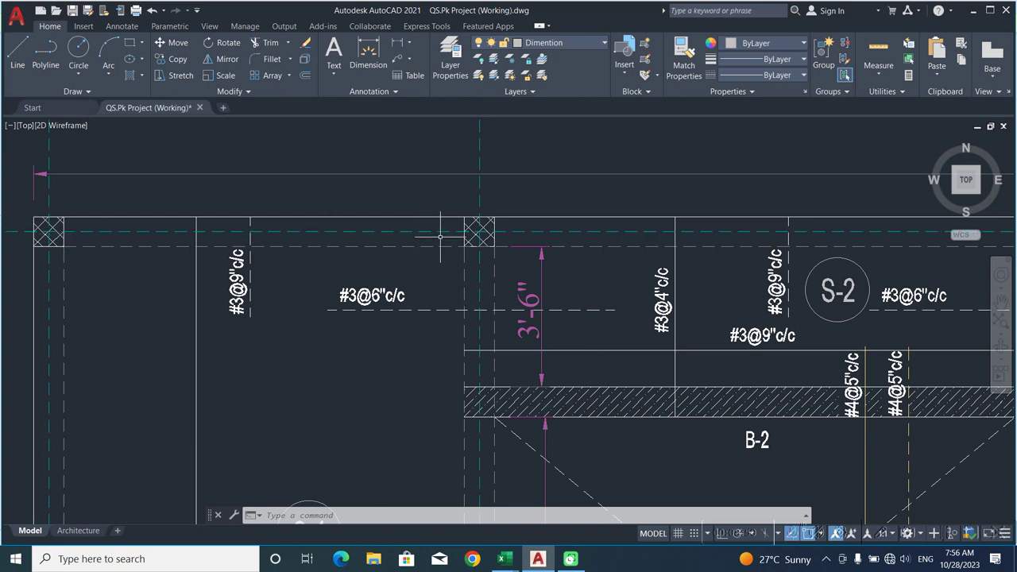
pyautogui.scroll(-2, 440, 236)
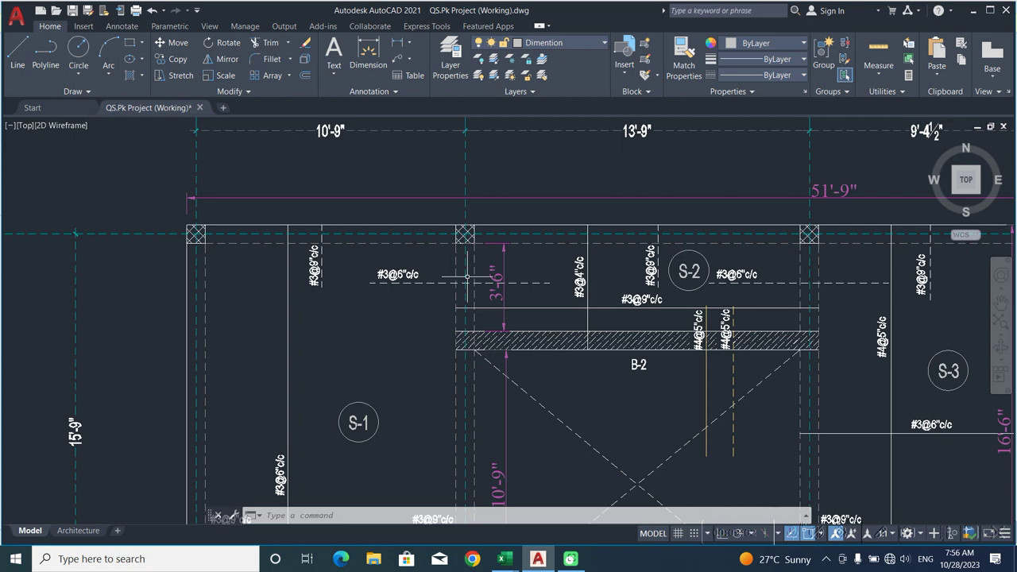
pyautogui.moveTo(442, 317); pyautogui.dragTo(467, 252, button='middle')
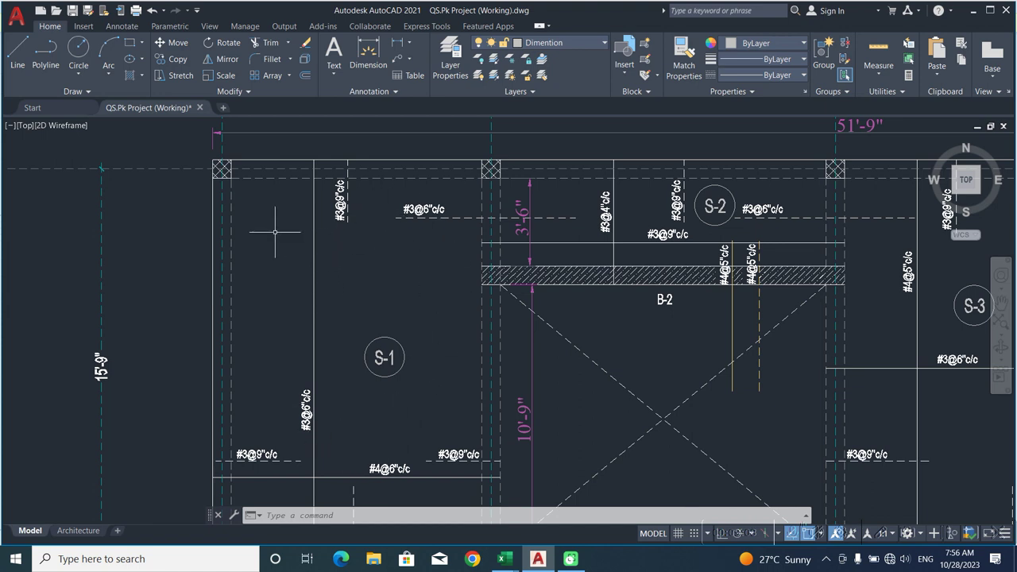
pyautogui.scroll(-3, 350, 254)
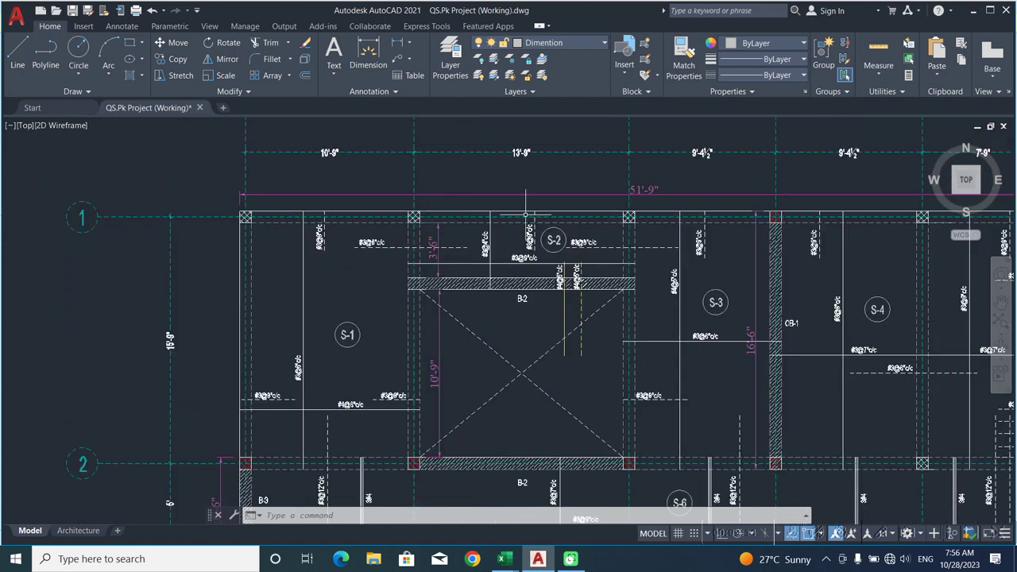
pyautogui.moveTo(720, 257); pyautogui.dragTo(628, 268, button='middle')
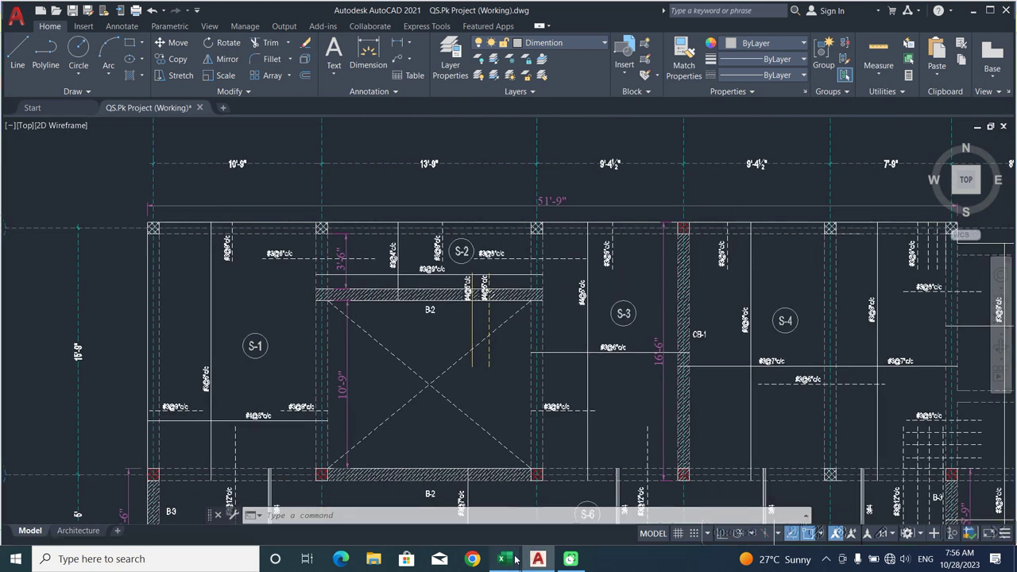
# Switch to the Master Project-BBS workbook and review the bar shape length formula of the first Grid 1/A-F Extra Bars entry
pyautogui.moveTo(503, 559)
pyautogui.click(503, 509)
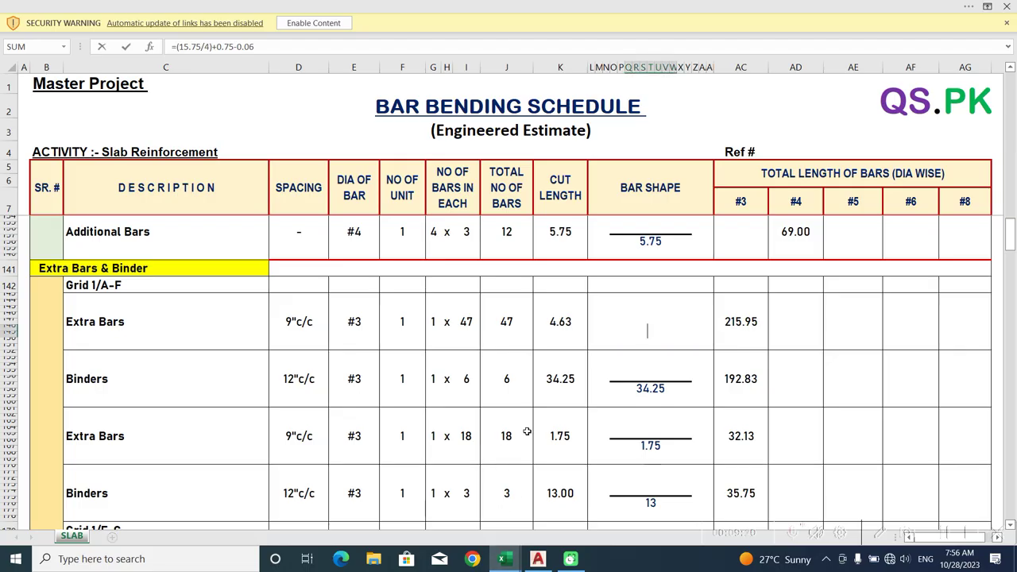
pyautogui.hotkey('ctrl', 'Return')
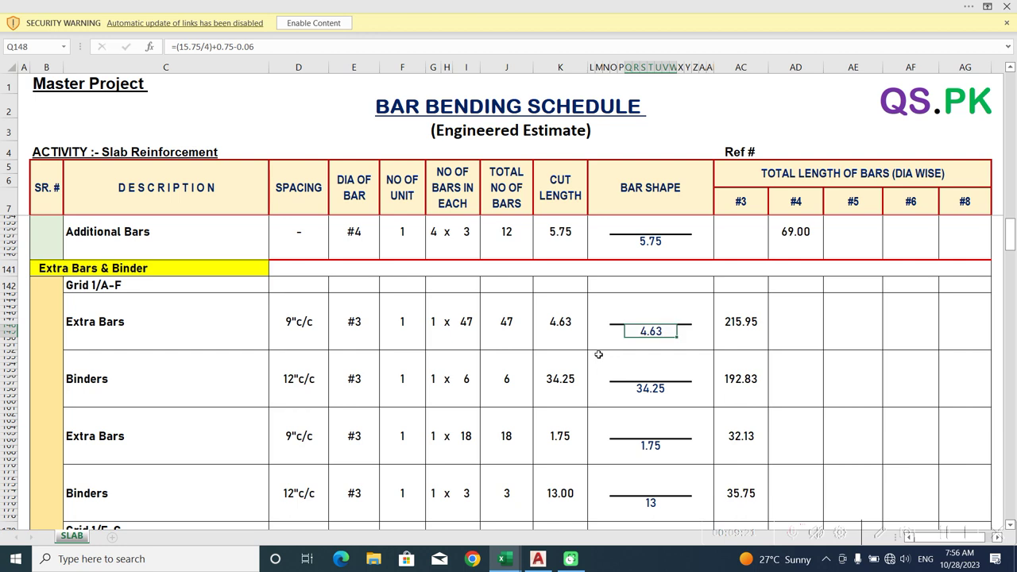
pyautogui.doubleClick(641, 333)
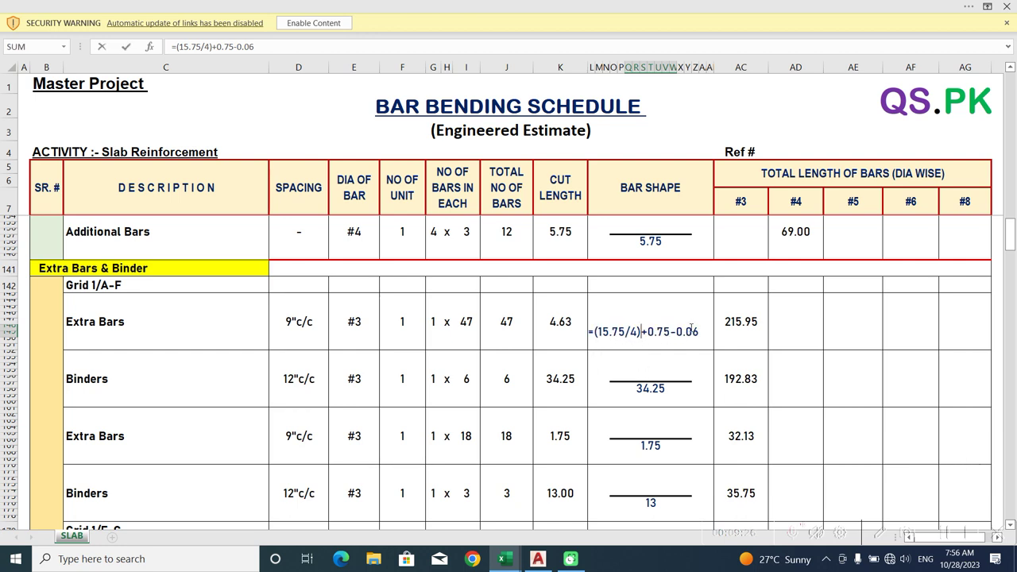
pyautogui.press('Escape')
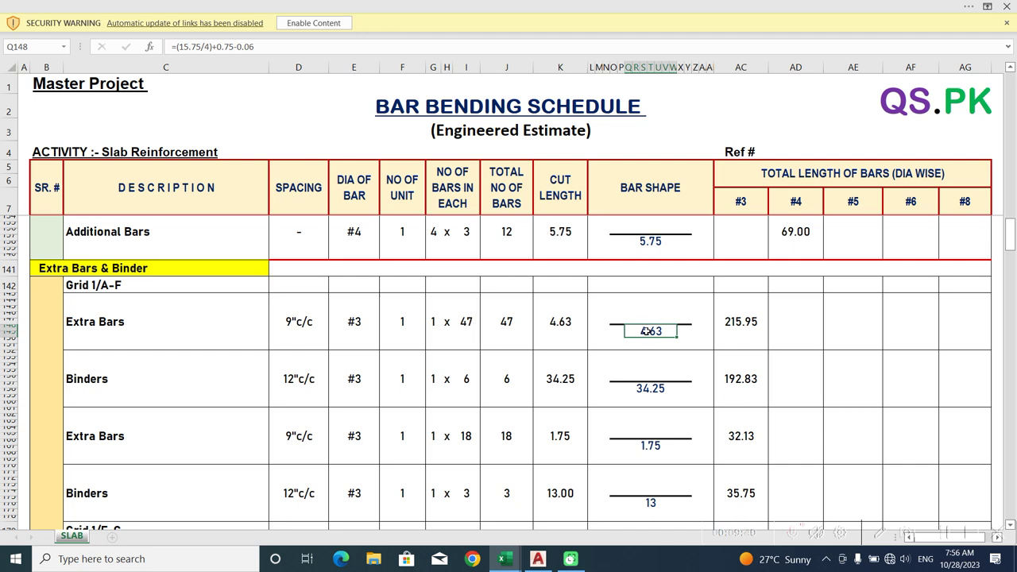
# Open the first Grid 1/A-F Binders length formula and compare it with the overall grid 1 dimension in the AutoCAD plan
pyautogui.click(645, 394)
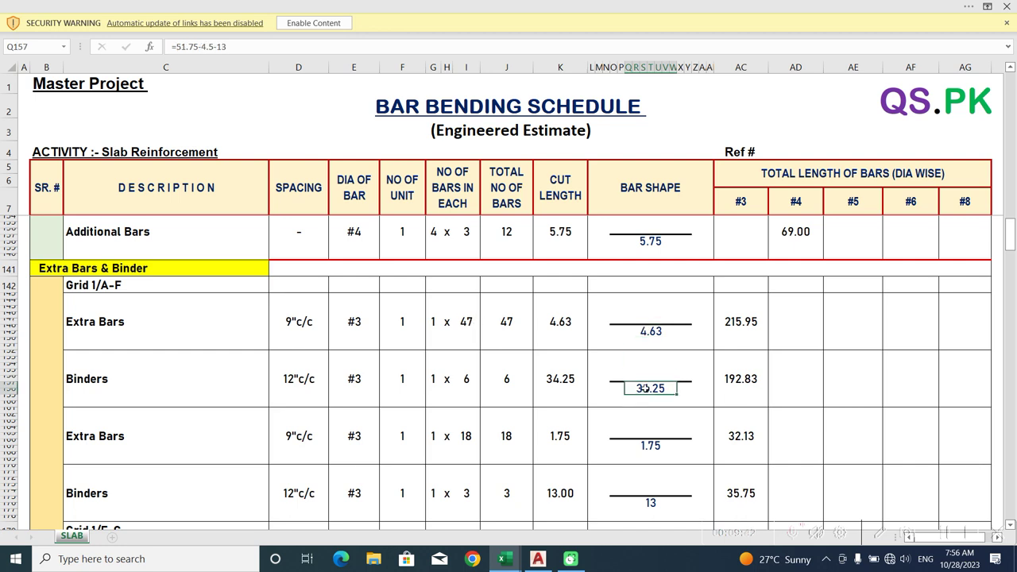
pyautogui.doubleClick(644, 389)
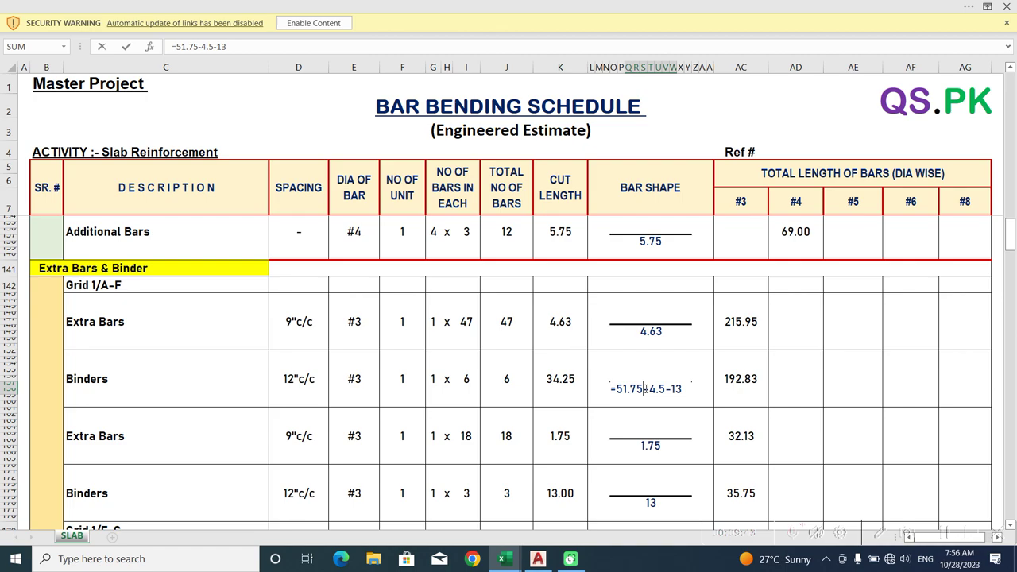
pyautogui.click(538, 561)
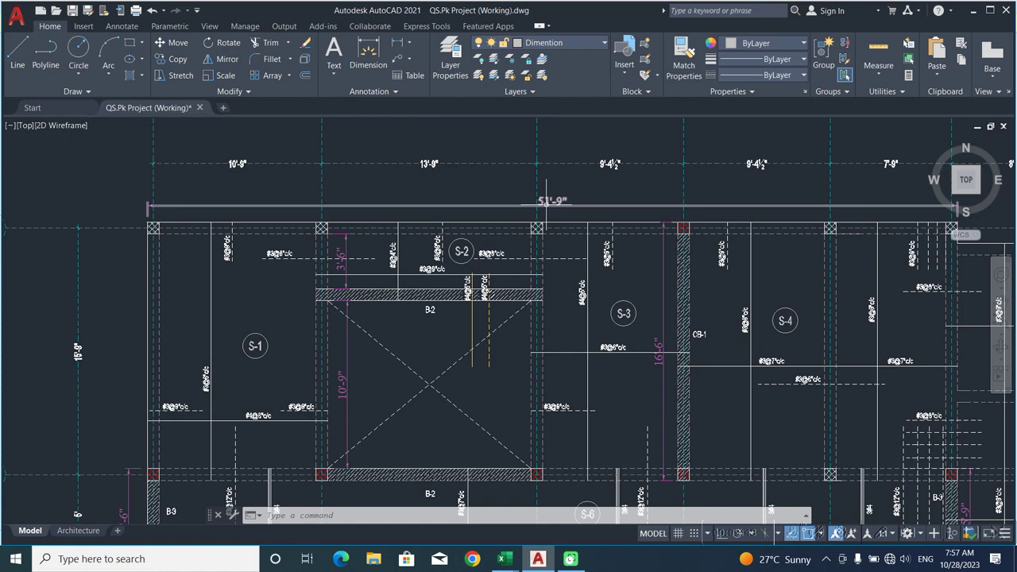
pyautogui.moveTo(643, 243); pyautogui.dragTo(609, 250, button='middle')
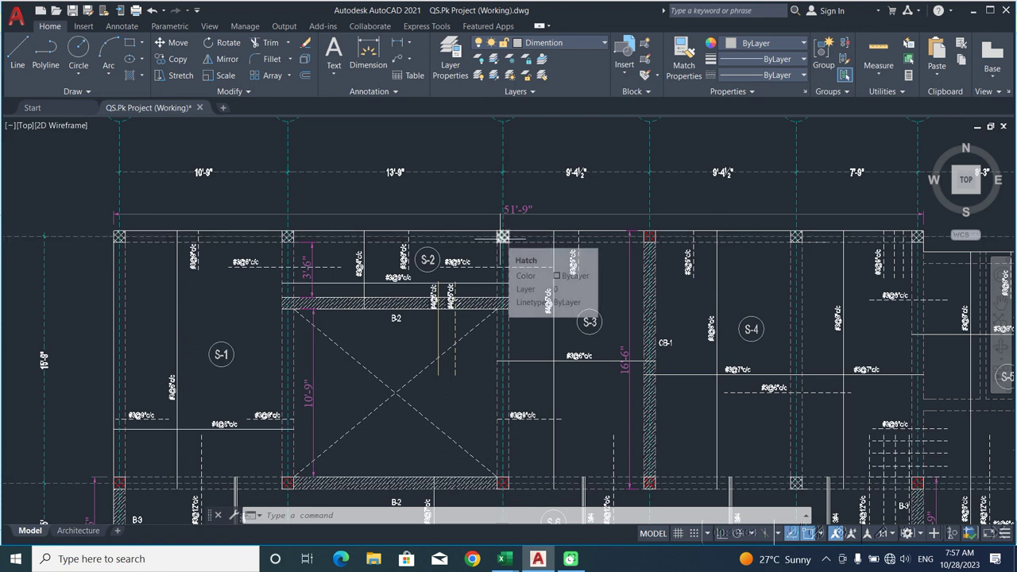
# Recheck the binder length formula against the AutoCAD plan, examining the span of slab S-2 along grid 1 between its columns
pyautogui.click(504, 558)
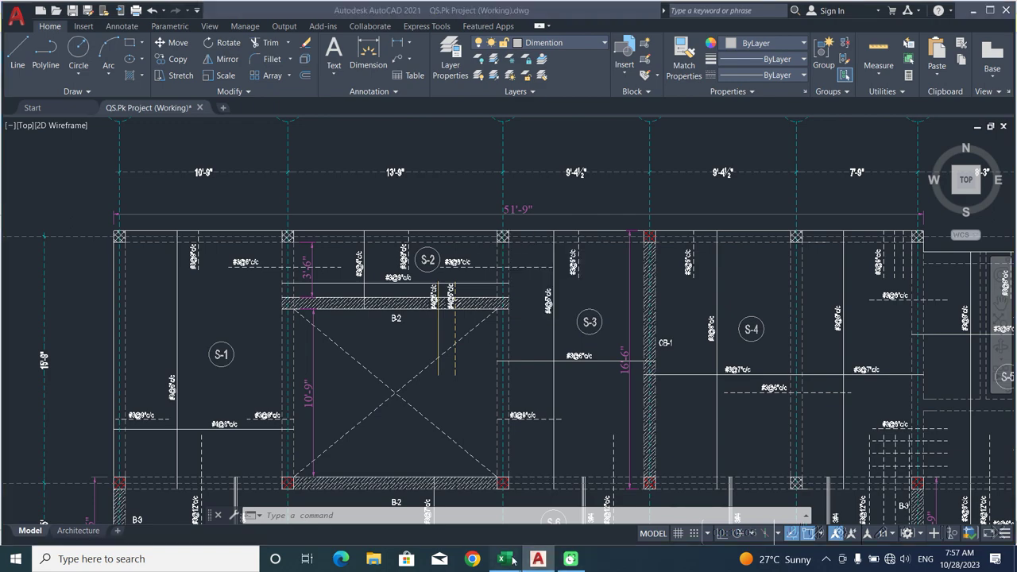
pyautogui.click(521, 496)
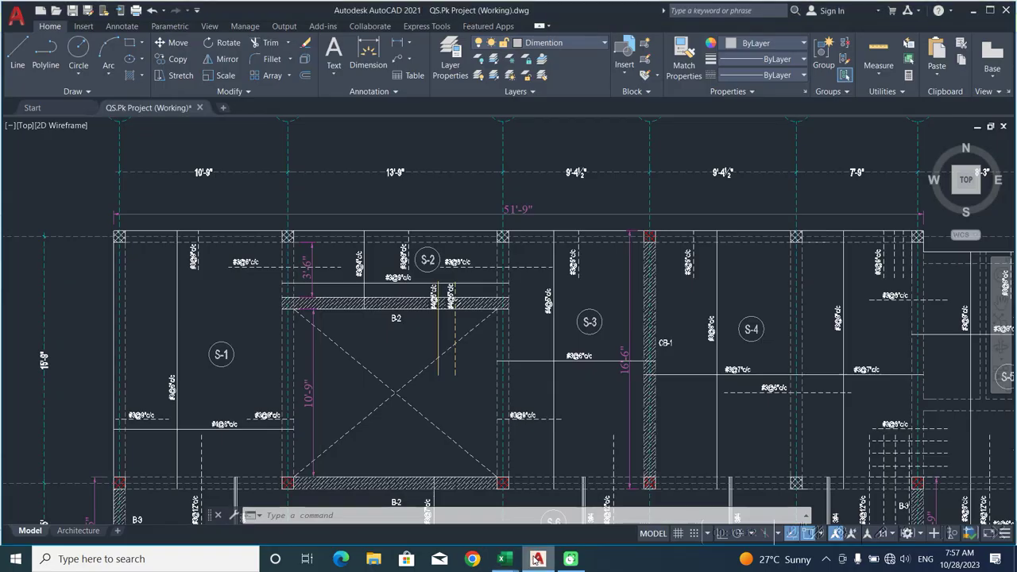
pyautogui.click(538, 559)
pyautogui.scroll(3, 374, 257)
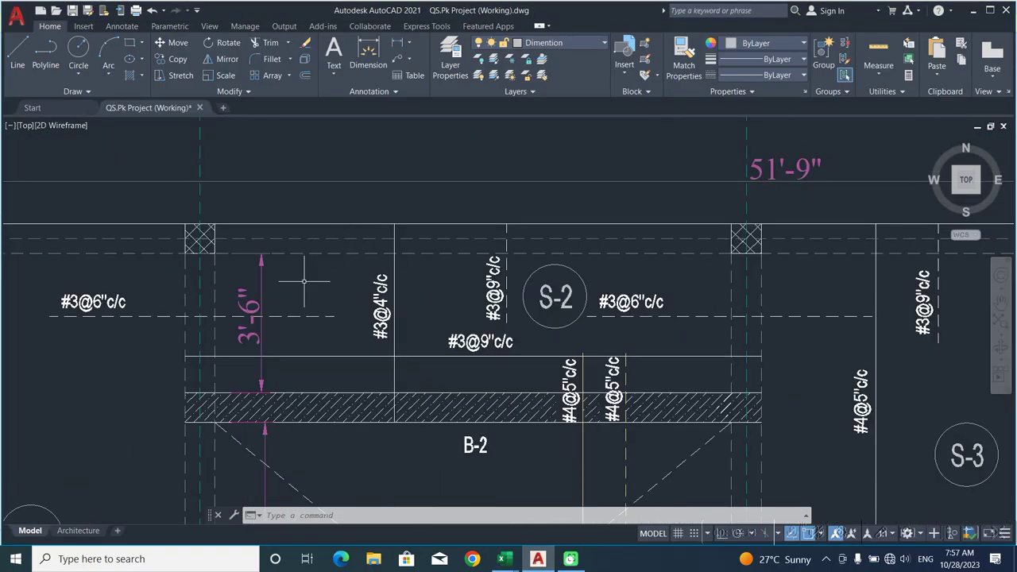
pyautogui.scroll(-2, 305, 286)
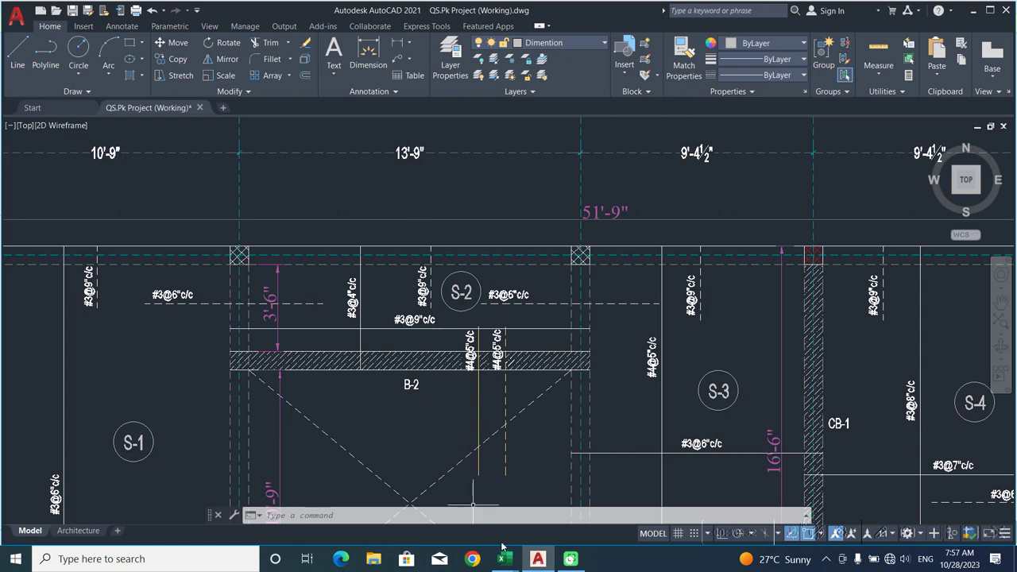
# Return to the Master Project-BBS workbook and review the number-of-bars formulas of the first Grid 1/A-F Extra Bars and Binders entries
pyautogui.moveTo(502, 559)
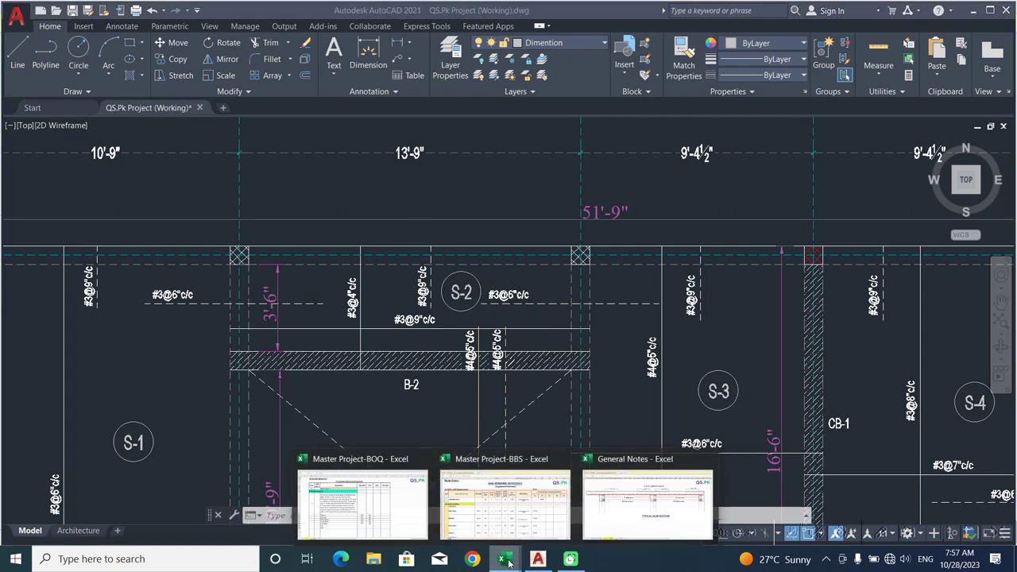
pyautogui.click(525, 512)
pyautogui.press('Return')
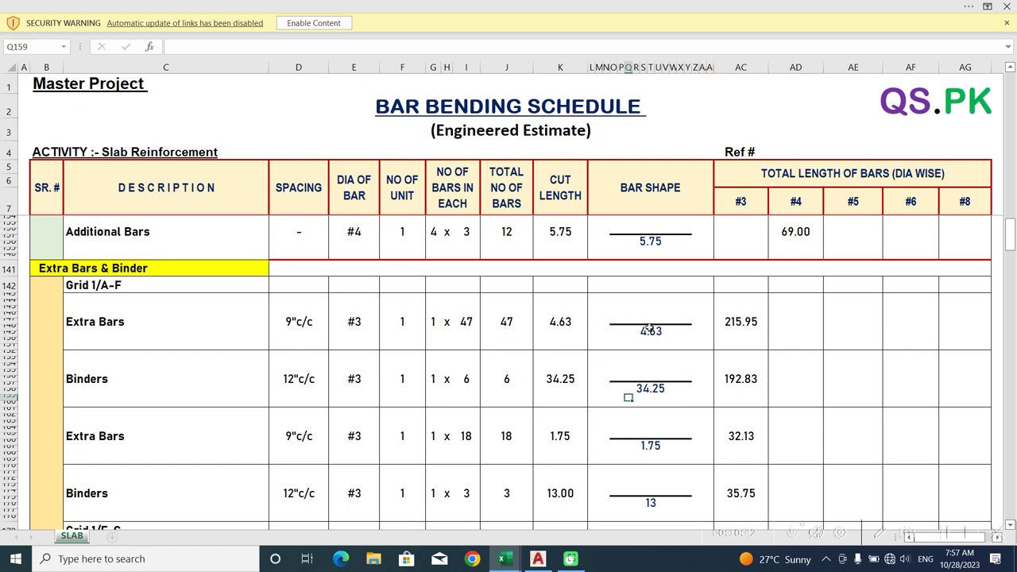
pyautogui.doubleClick(468, 322)
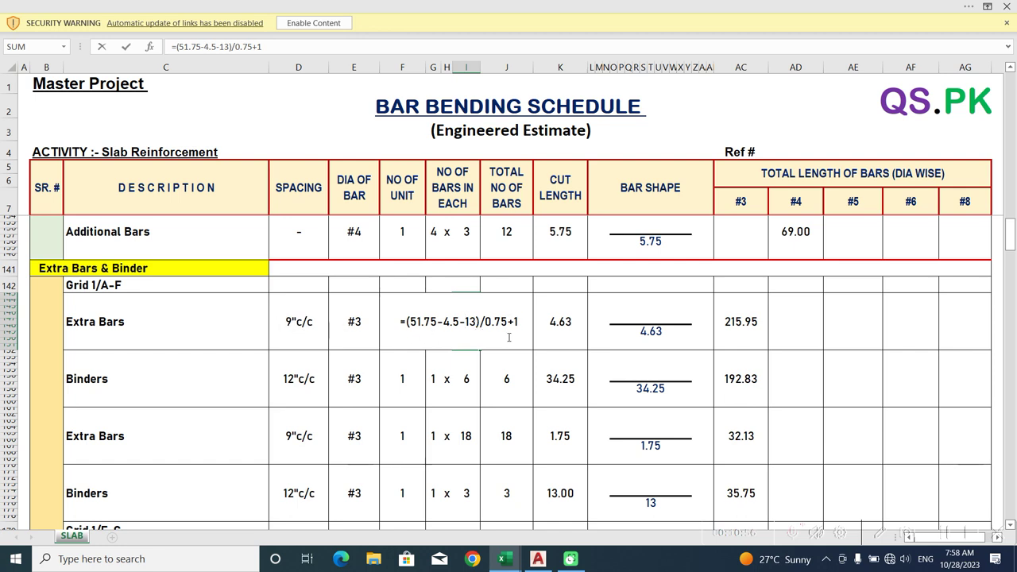
pyautogui.press('Return')
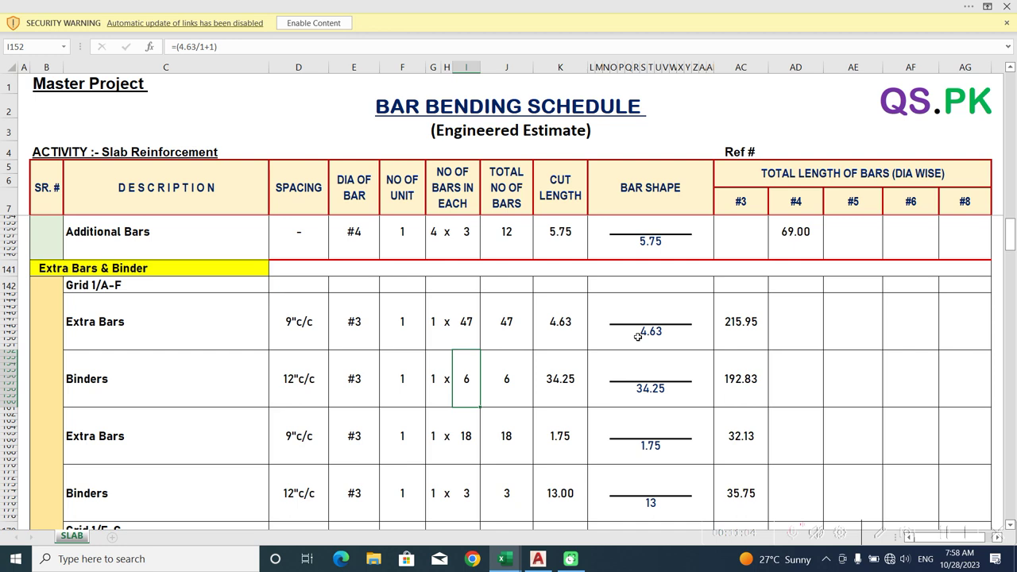
pyautogui.doubleClick(474, 379)
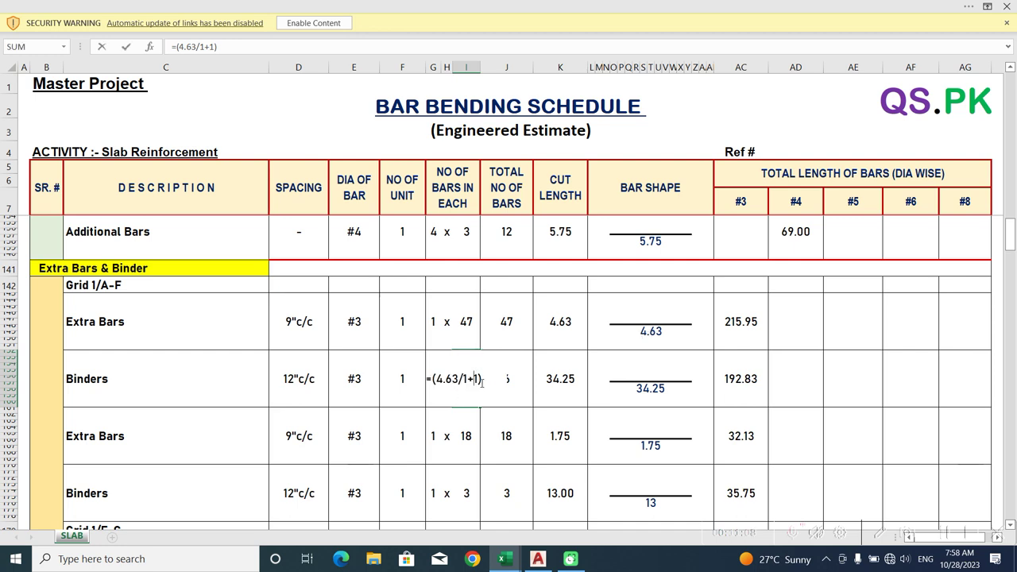
pyautogui.press('Return')
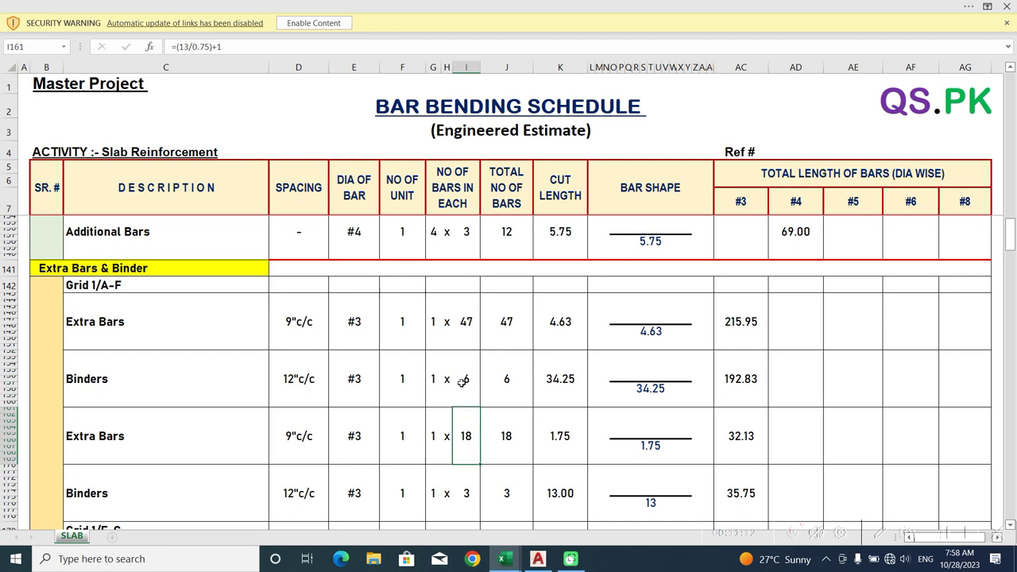
# Open the second Grid 1/A-F Extra Bars length formula and compare it with slab S-2's short span in AutoCAD, returning to the workbook
pyautogui.scroll(-1, 462, 382)
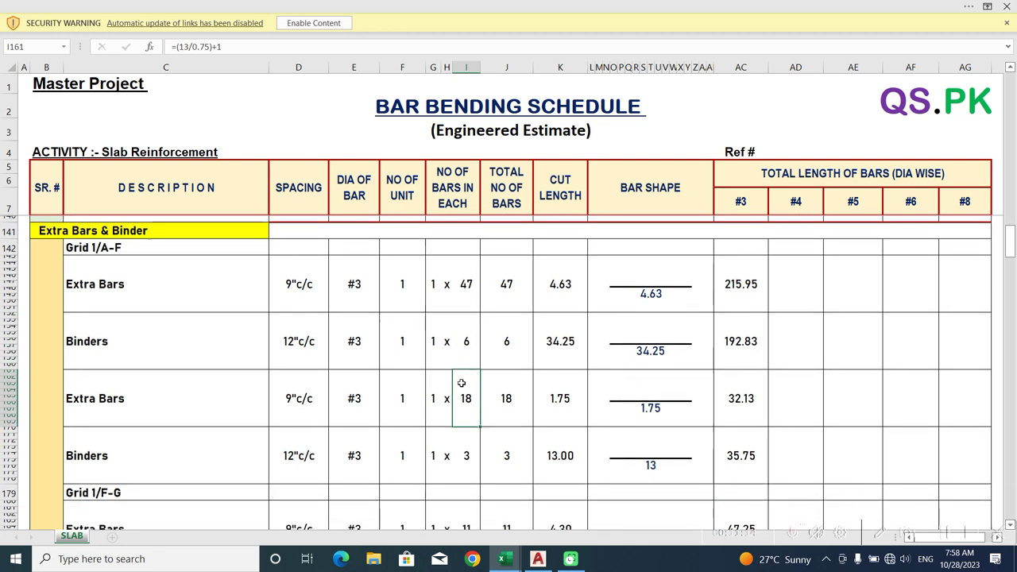
pyautogui.click(224, 391)
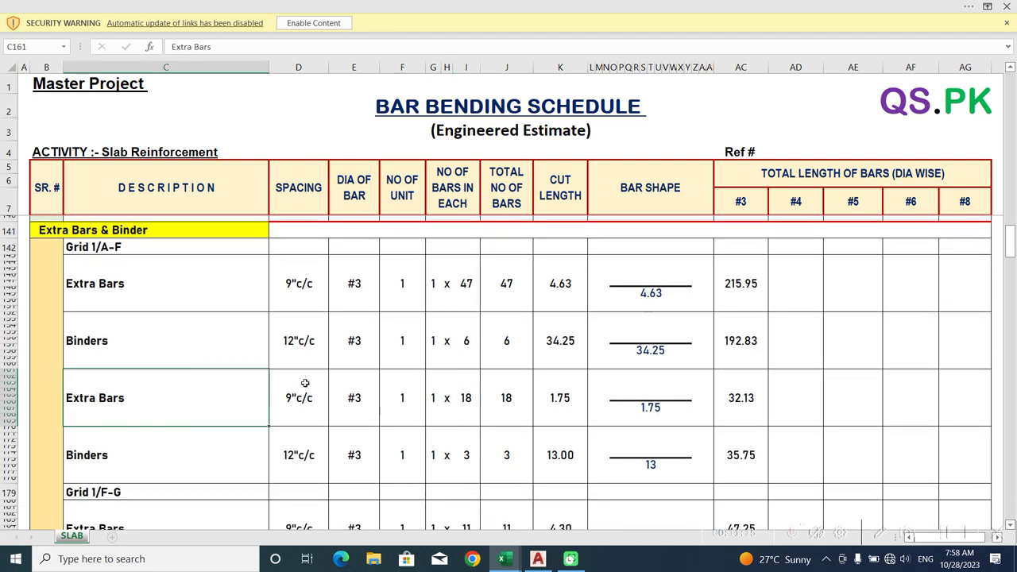
pyautogui.doubleClick(638, 407)
pyautogui.click(538, 559)
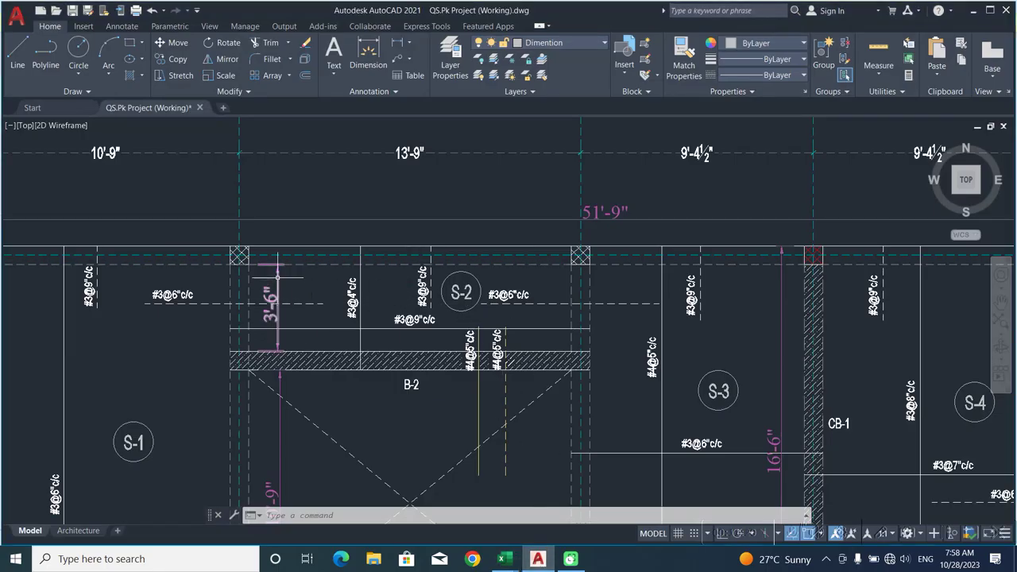
pyautogui.moveTo(299, 298); pyautogui.dragTo(368, 298, button='middle')
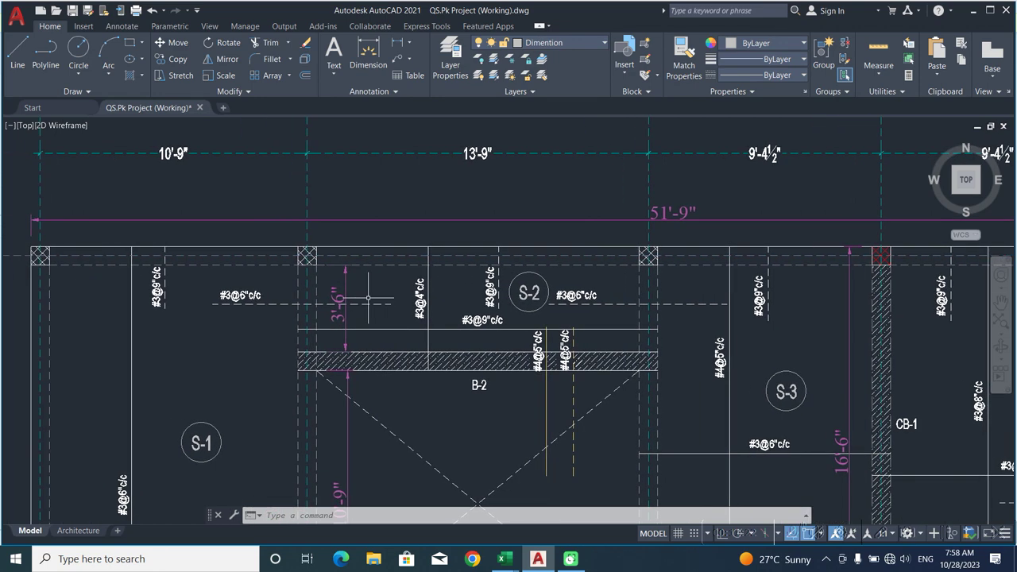
pyautogui.moveTo(504, 559)
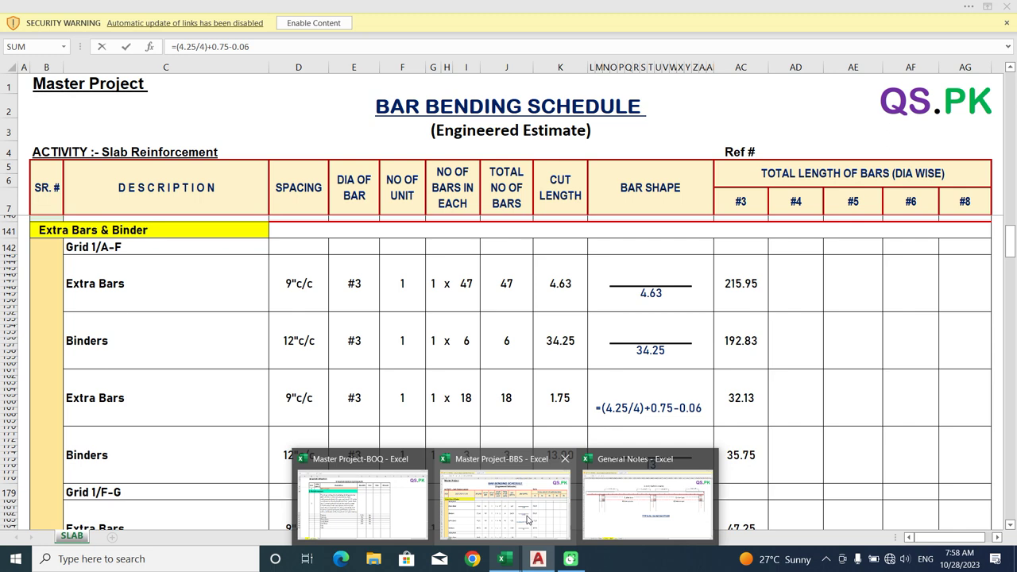
pyautogui.click(528, 518)
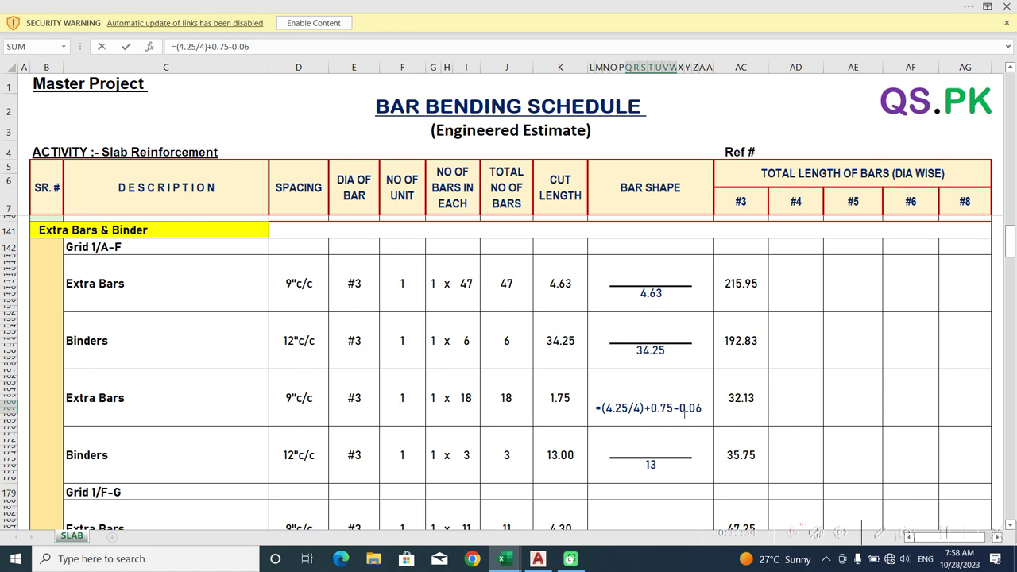
# Close the second Grid 1/A-F Extra Bars length formula and recheck slab S-2 in the AutoCAD plan, returning to the Master Project workbook
pyautogui.press('Return')
pyautogui.click(664, 408)
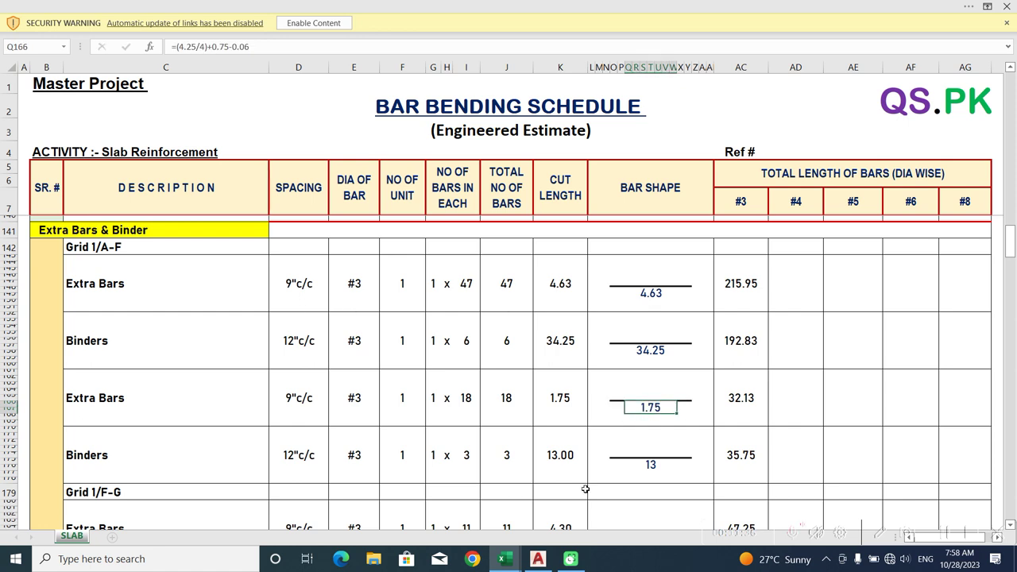
pyautogui.click(537, 559)
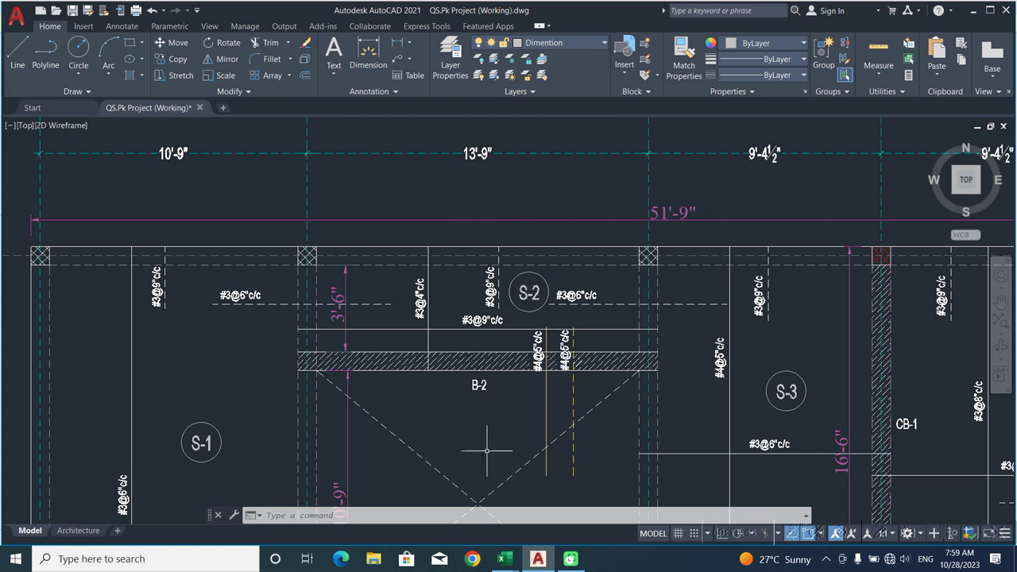
pyautogui.click(506, 560)
pyautogui.click(521, 517)
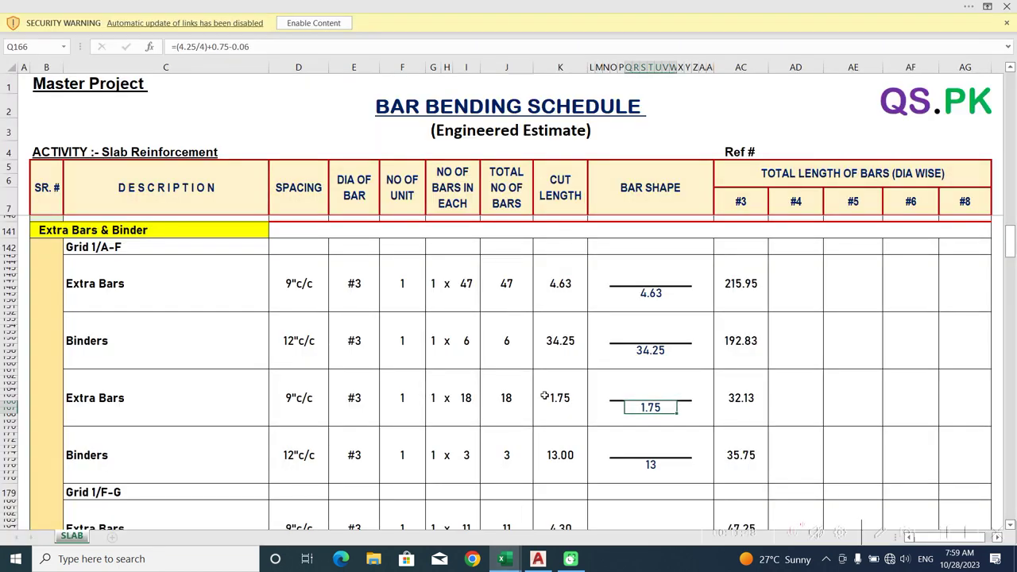
# Review the number-of-bars formulas of the second Grid 1/A-F Extra Bars and Binders entries
pyautogui.doubleClick(461, 398)
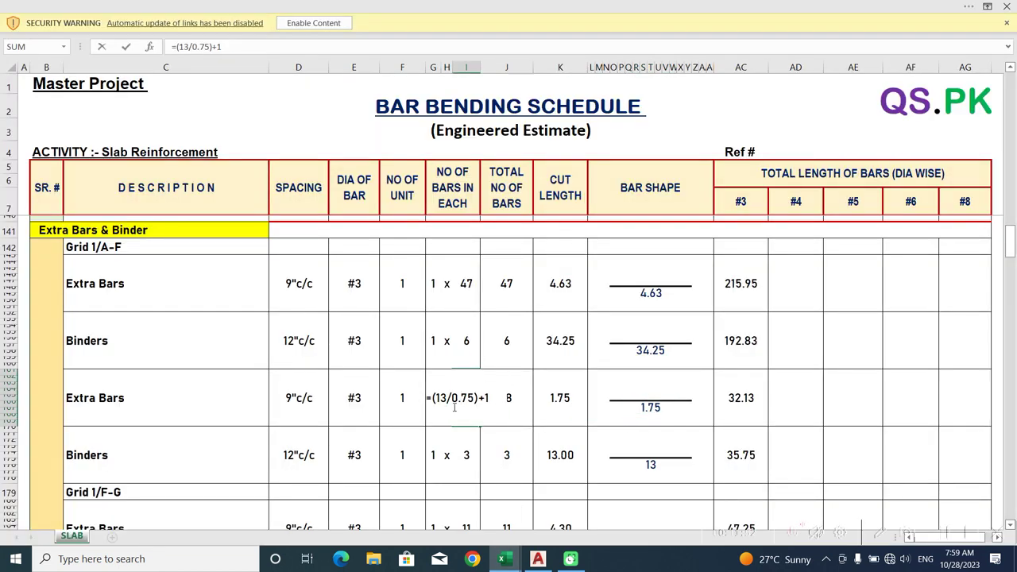
pyautogui.press('Escape')
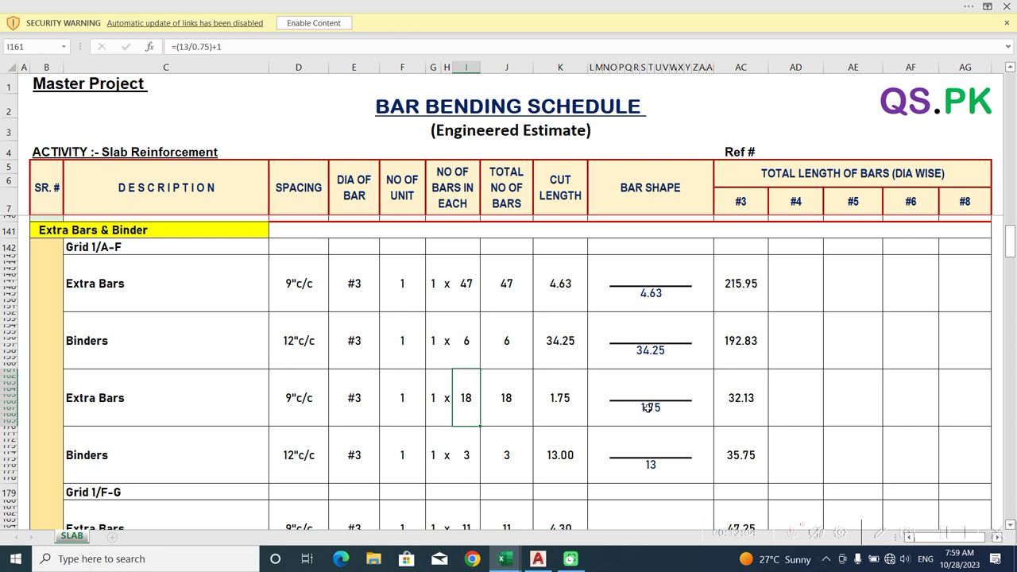
pyautogui.doubleClick(473, 453)
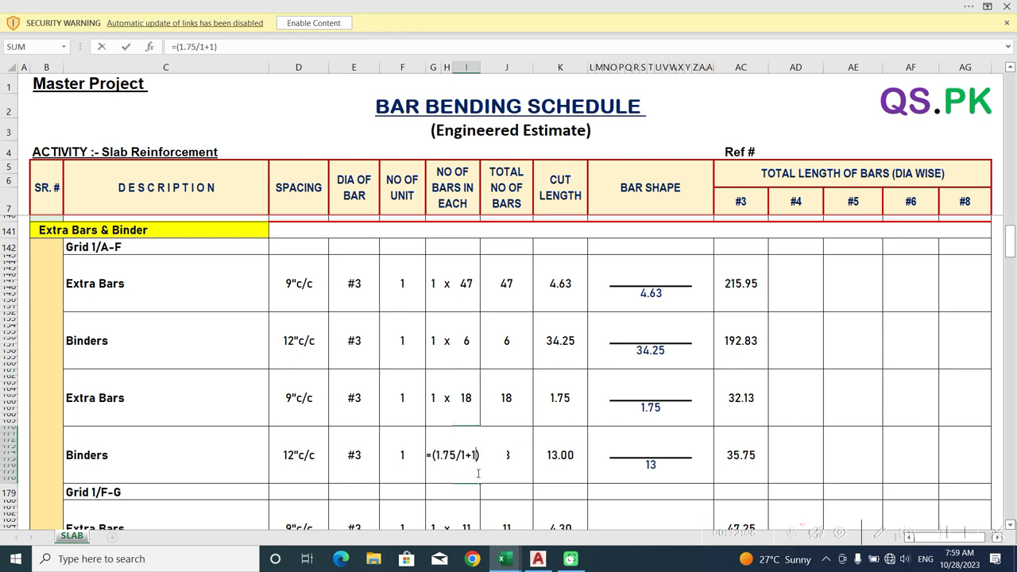
pyautogui.press('Escape')
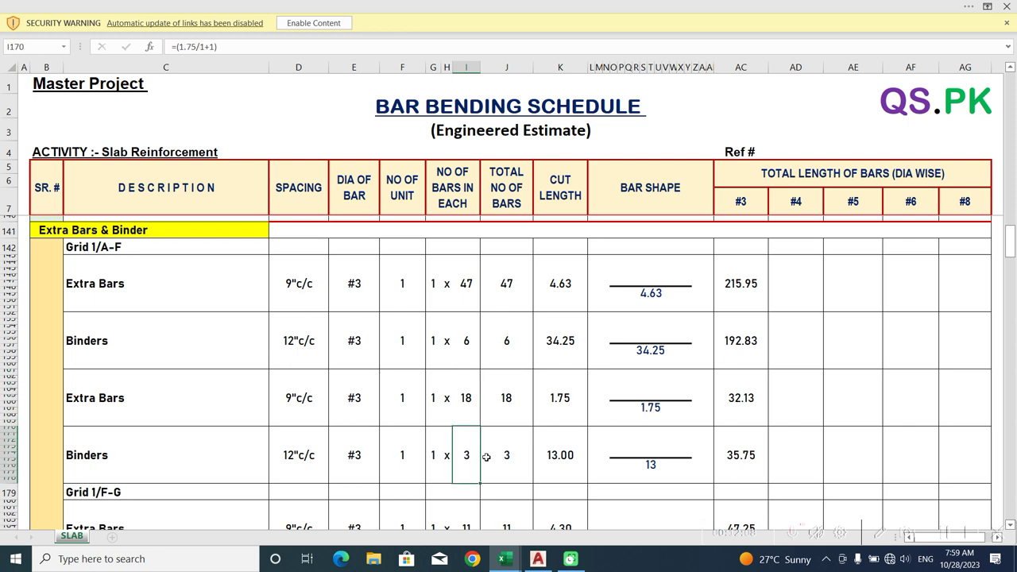
# Find the Grid 1/F-G entries in the schedule and locate the matching bay between grids F and G in the AutoCAD plan
pyautogui.scroll(-1, 428, 440)
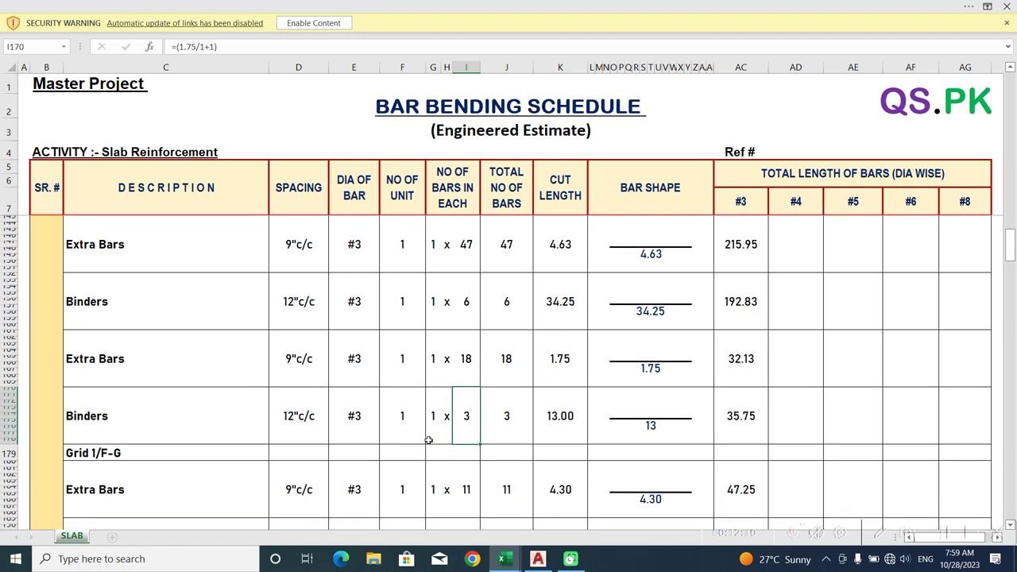
pyautogui.scroll(-1, 124, 418)
pyautogui.scroll(-1, 124, 422)
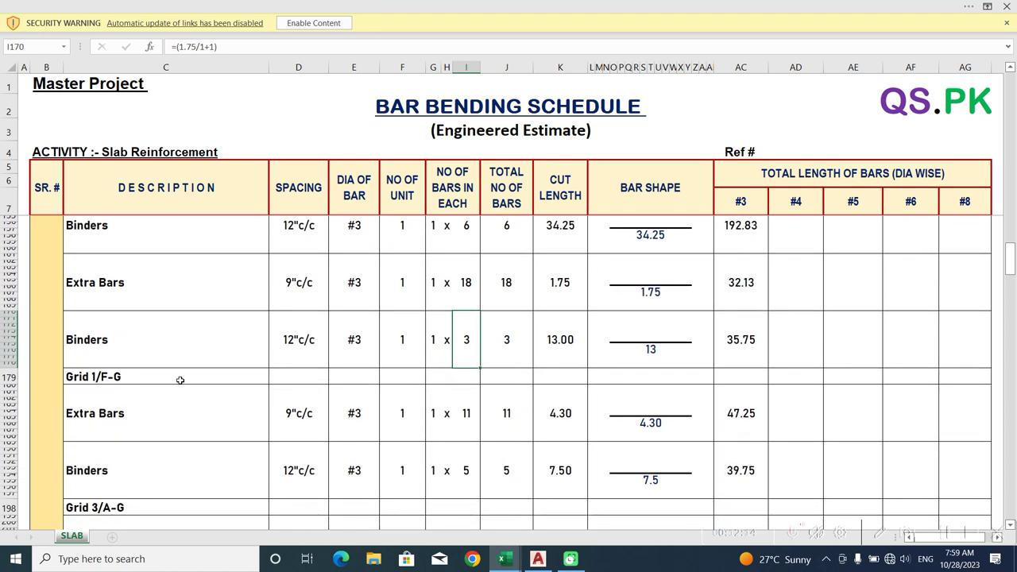
pyautogui.scroll(-2, 212, 387)
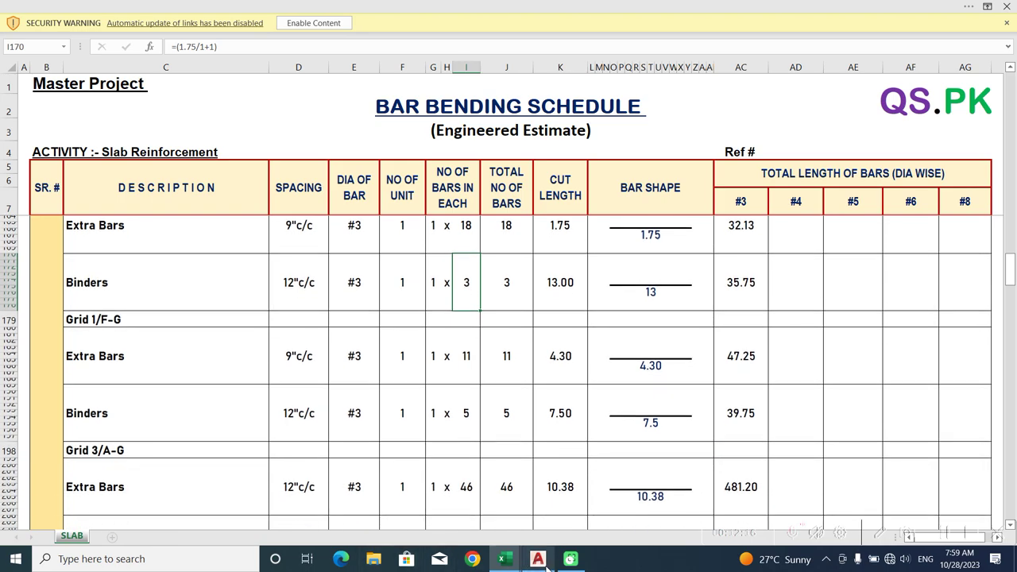
pyautogui.click(538, 559)
pyautogui.moveTo(791, 350); pyautogui.dragTo(284, 345, button='middle')
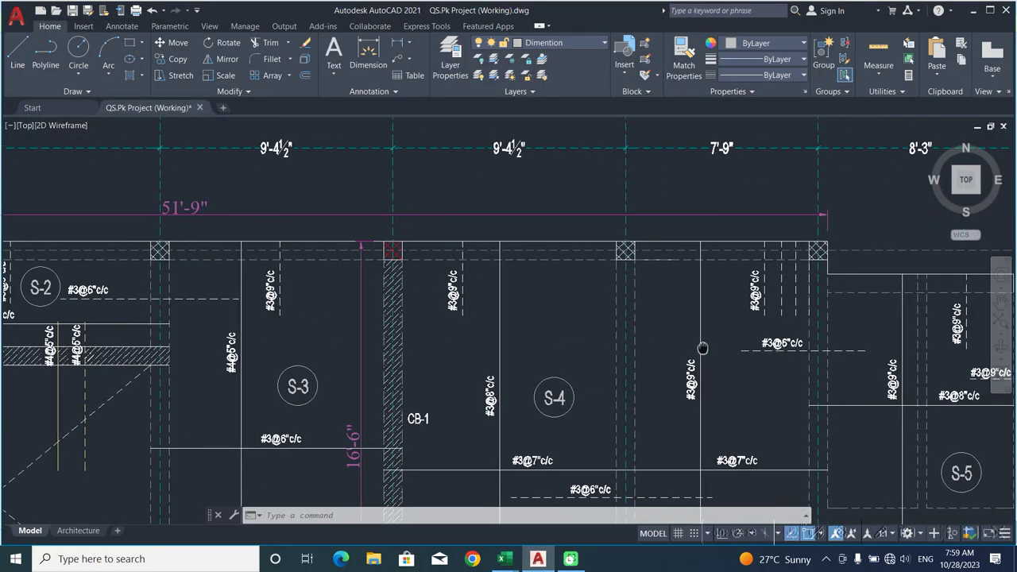
pyautogui.moveTo(702, 348); pyautogui.dragTo(379, 354, button='middle')
pyautogui.scroll(-2, 588, 277)
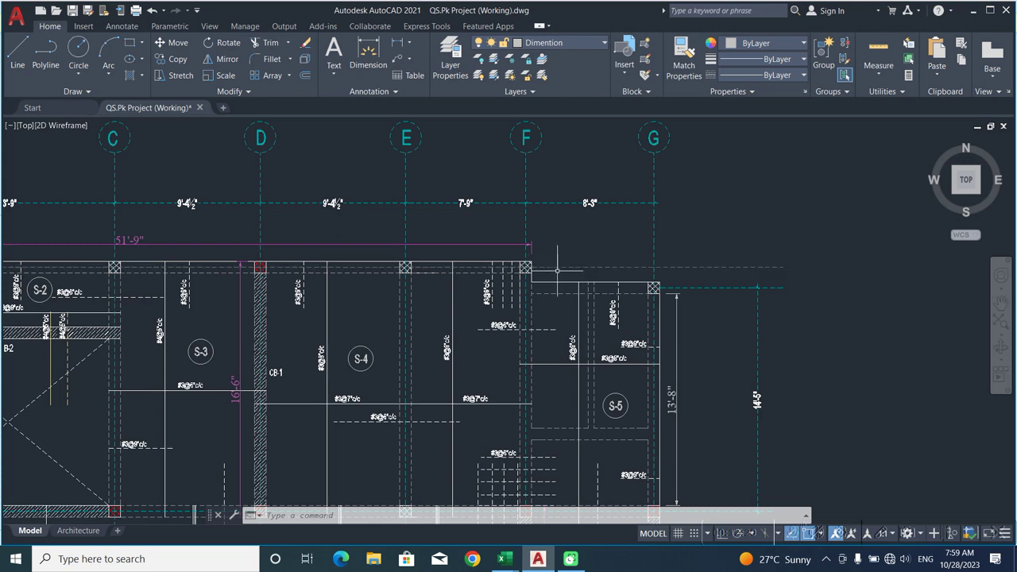
# Examine slab S-5's extra bars along grid 1, its overall span and the grid F-G spacing in the plan
pyautogui.scroll(2, 588, 278)
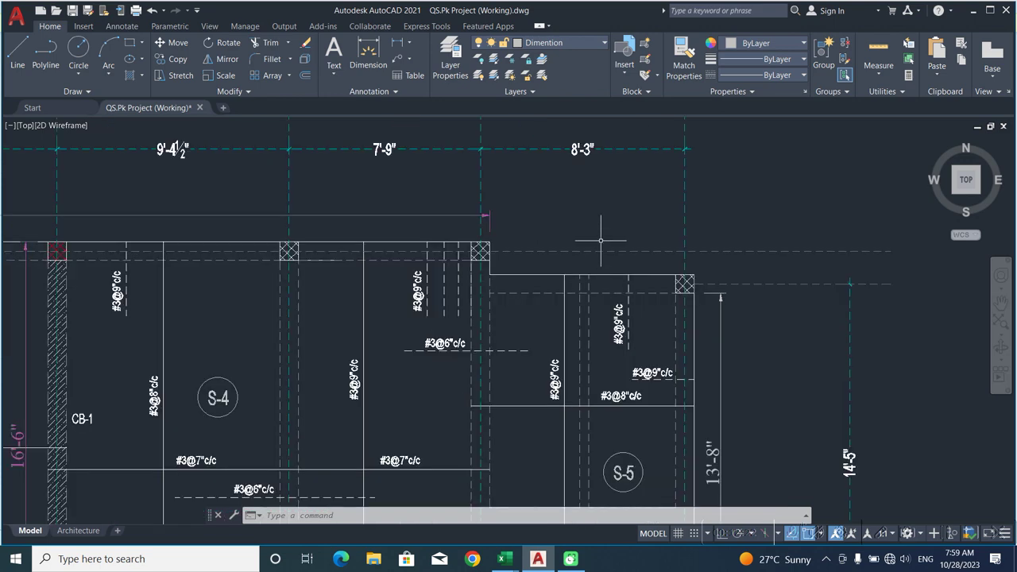
pyautogui.moveTo(599, 231); pyautogui.dragTo(599, 258, button='middle')
pyautogui.scroll(-2, 615, 381)
pyautogui.moveTo(682, 397); pyautogui.dragTo(669, 293, button='middle')
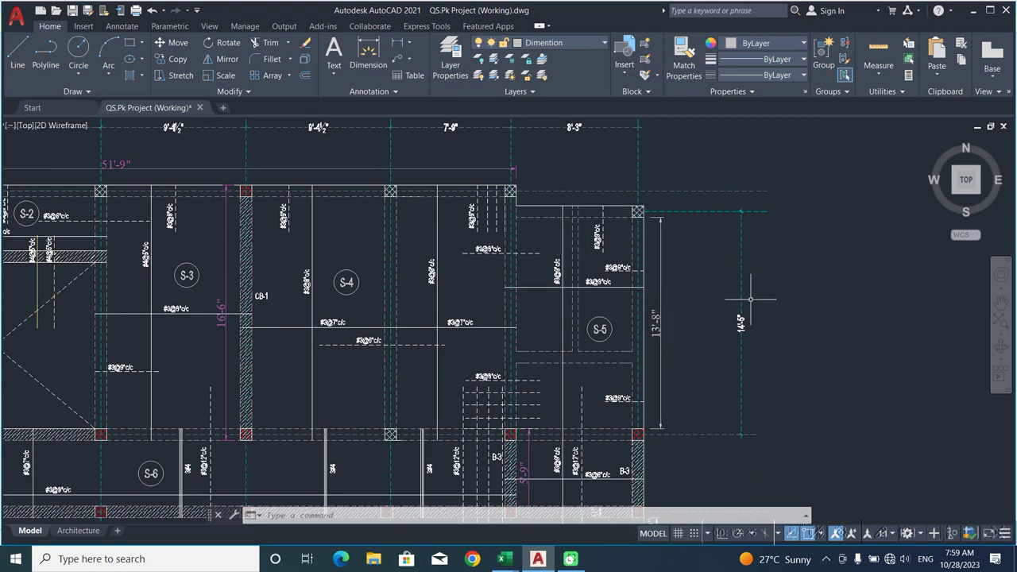
pyautogui.scroll(3, 755, 334)
pyautogui.scroll(-4, 712, 326)
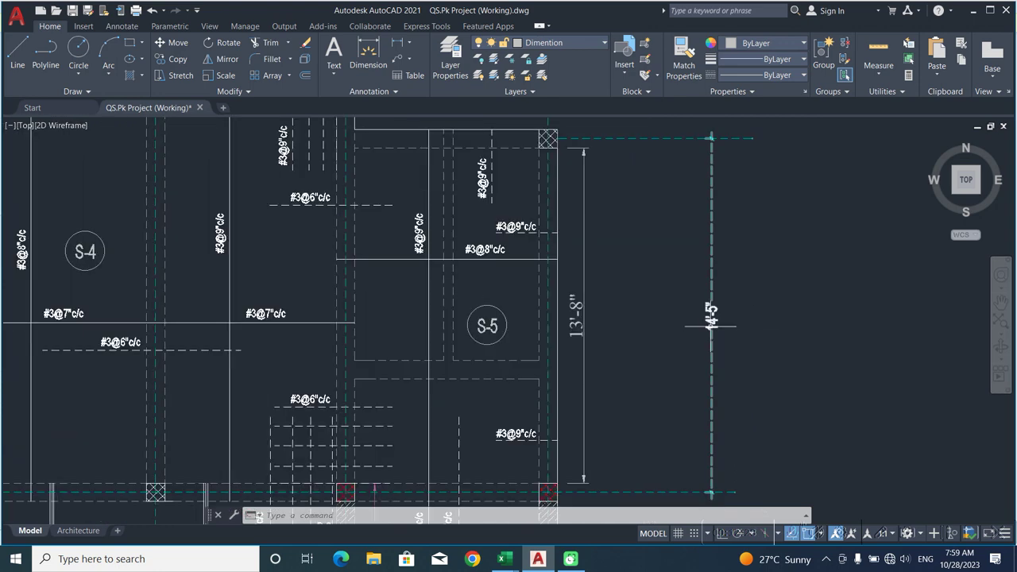
pyautogui.scroll(-2, 706, 333)
pyautogui.scroll(1, 681, 295)
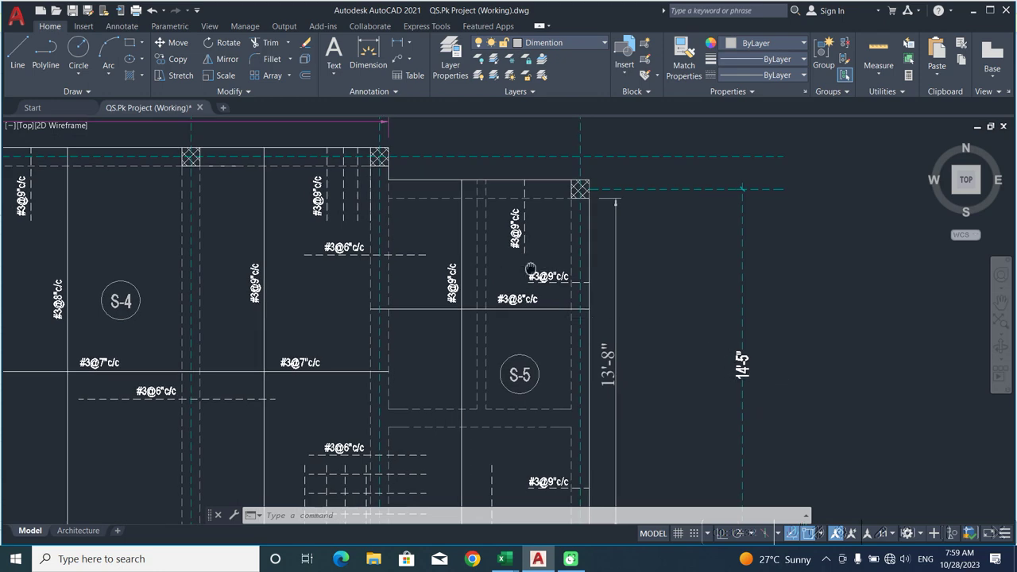
pyautogui.moveTo(499, 215); pyautogui.dragTo(548, 250, button='middle')
pyautogui.moveTo(531, 213); pyautogui.dragTo(534, 303, button='middle')
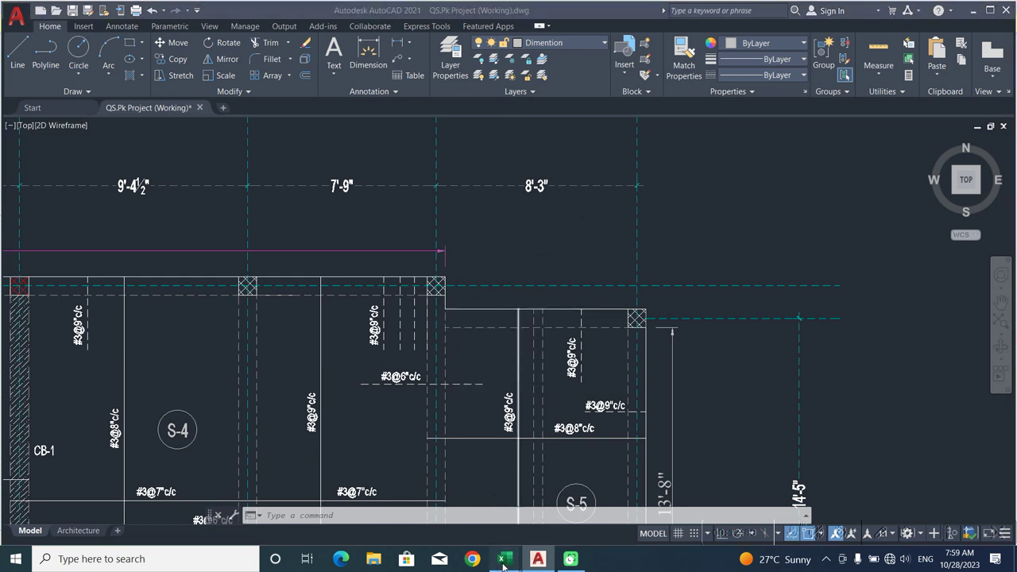
# Return to the Master Project workbook and review the length formulas of the Grid 1/F-G Extra Bars and Binders
pyautogui.moveTo(504, 560)
pyautogui.click(485, 515)
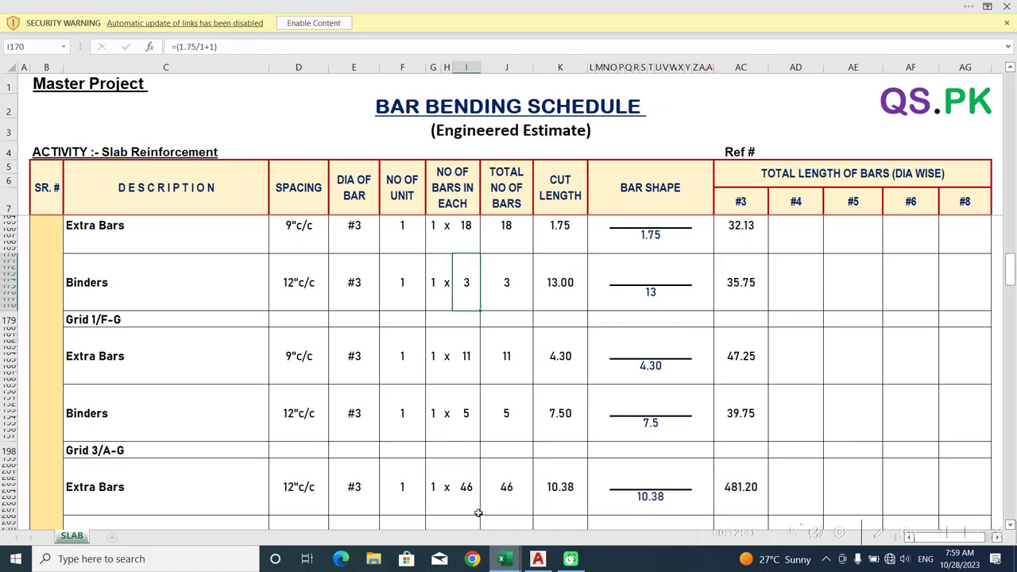
pyautogui.doubleClick(650, 366)
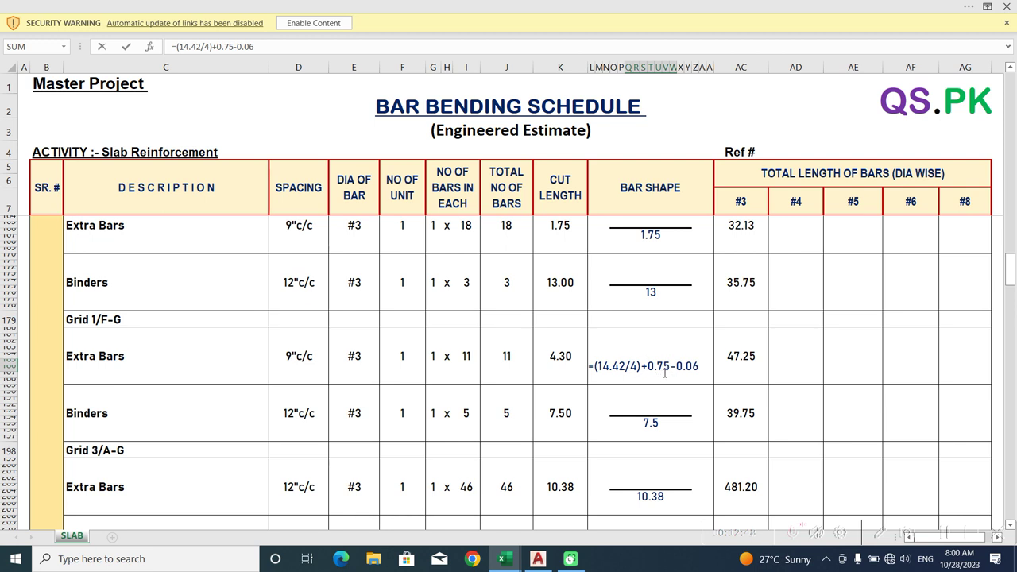
pyautogui.press('Escape')
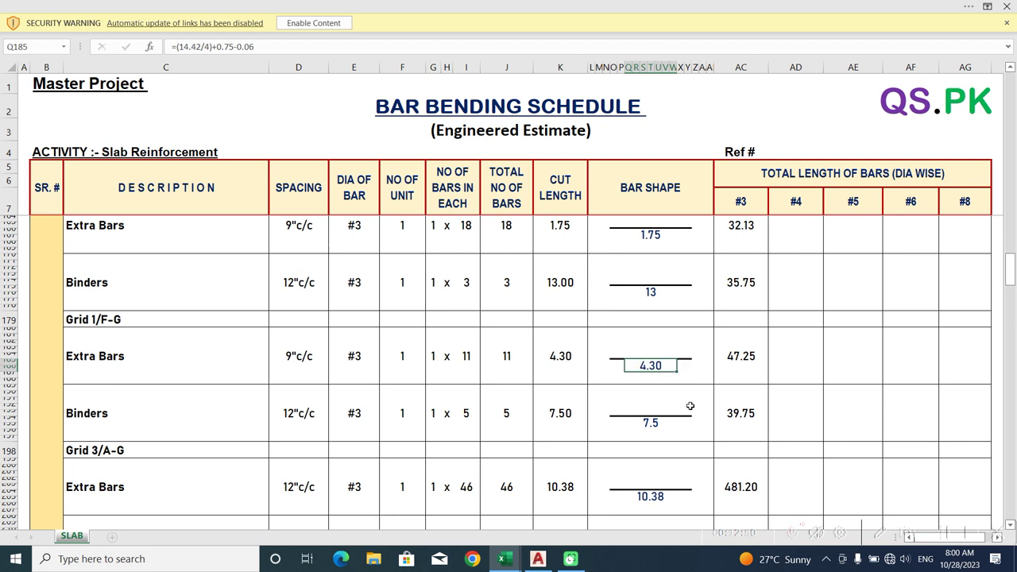
pyautogui.doubleClick(650, 423)
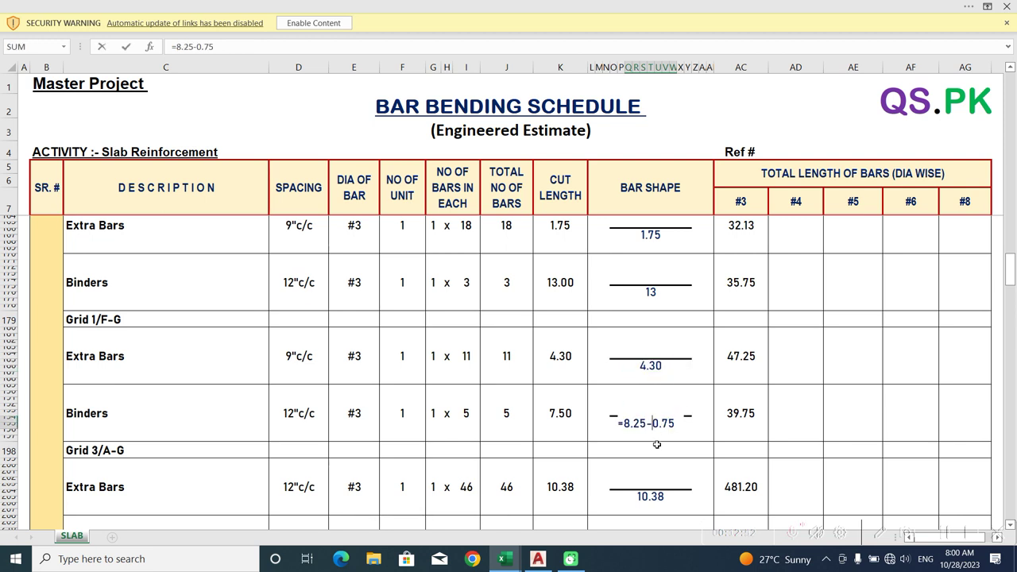
pyautogui.press('Escape')
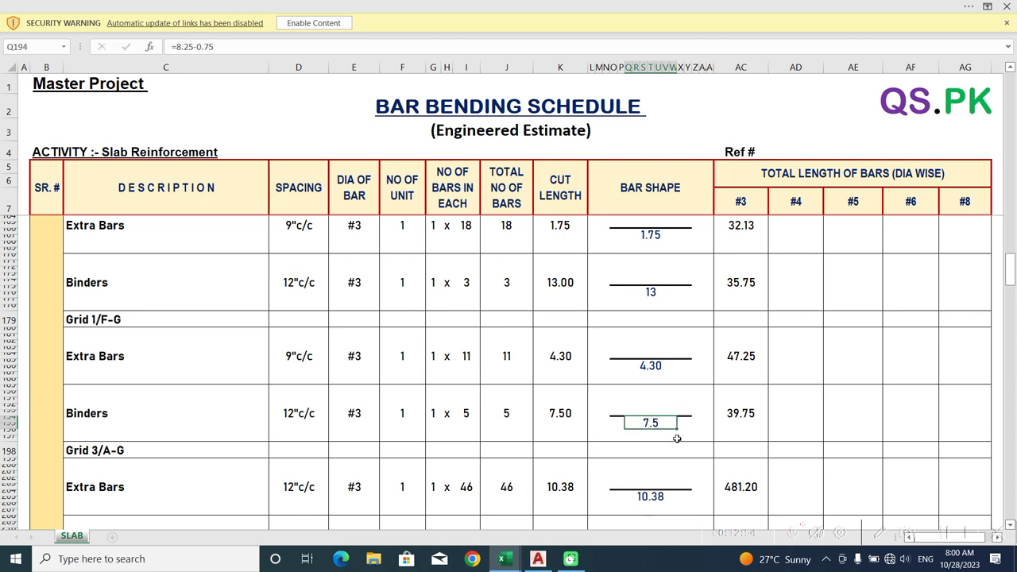
# Review the number-of-bars formulas of the Grid 1/F-G Extra Bars and Binders
pyautogui.doubleClick(469, 356)
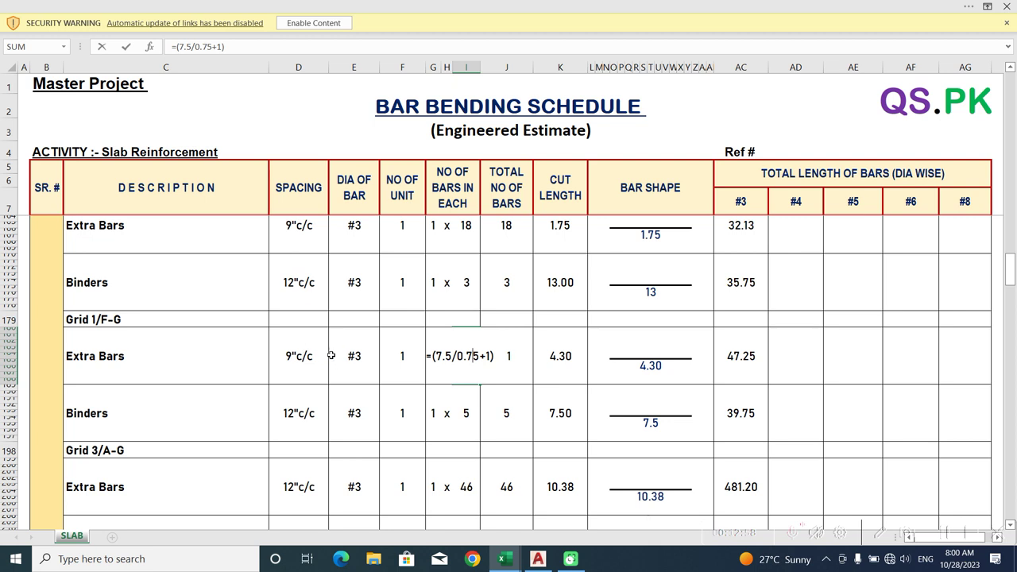
pyautogui.press('Escape')
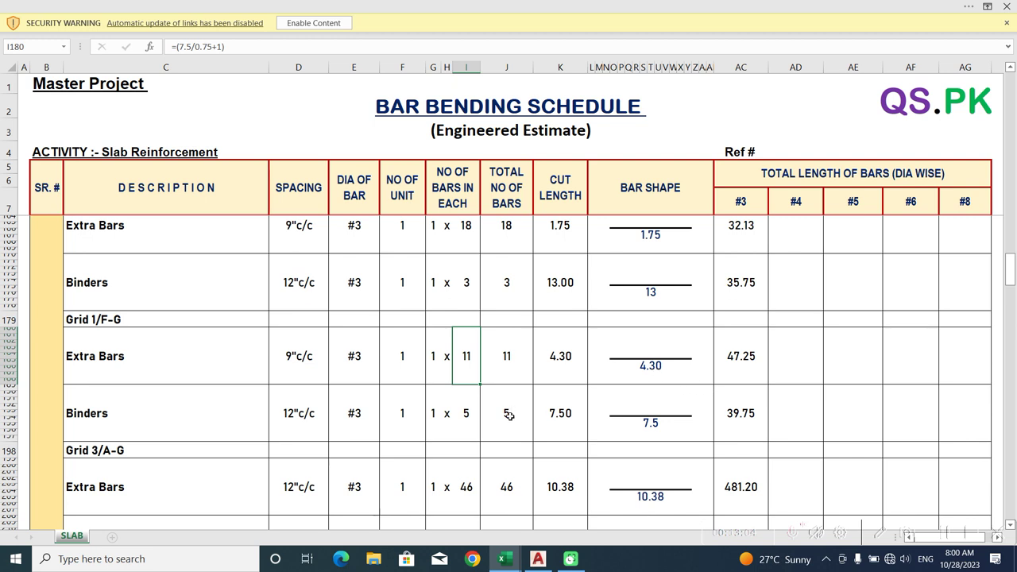
pyautogui.doubleClick(469, 412)
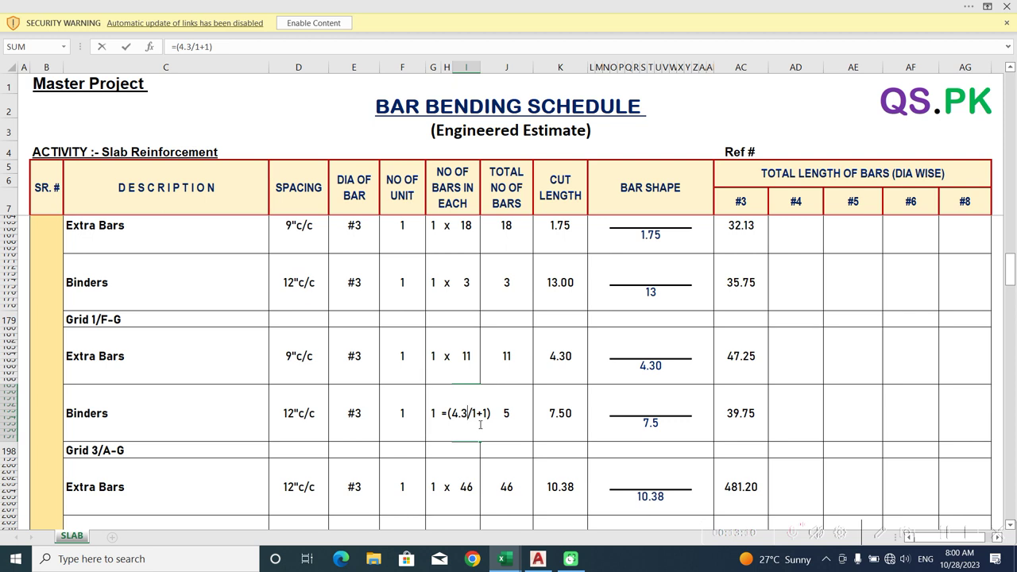
pyautogui.press('Return')
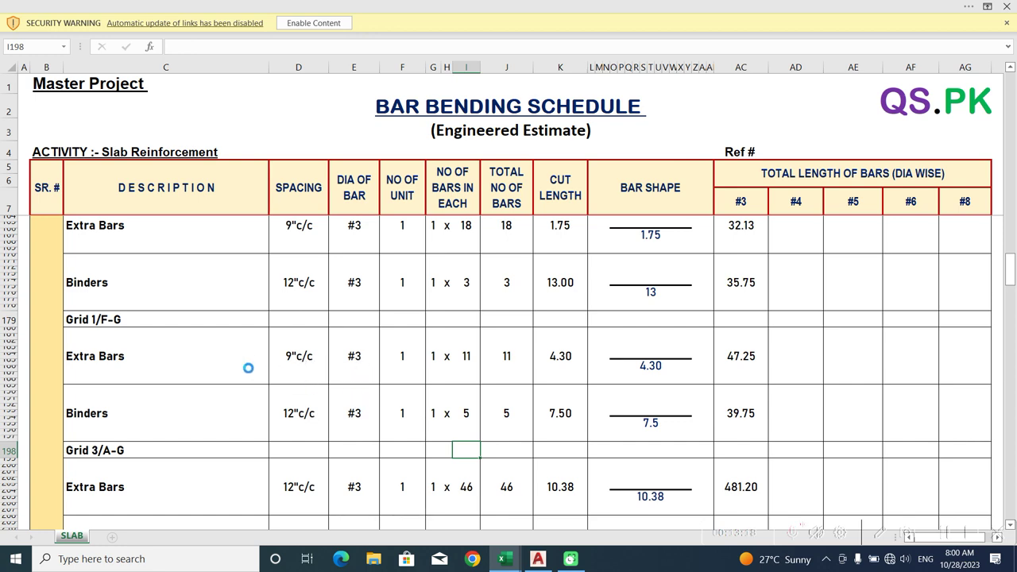
# Find the Grid 3/A-G entries in the schedule and view the whole ground floor slab plan in AutoCAD from grid A to G
pyautogui.scroll(-3, 248, 368)
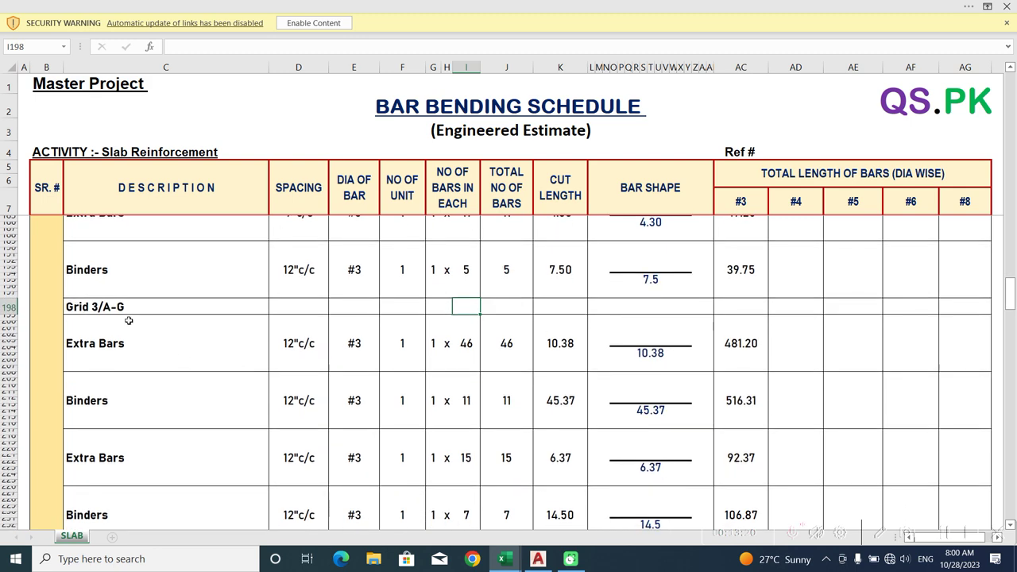
pyautogui.click(108, 306)
pyautogui.scroll(-2, 124, 340)
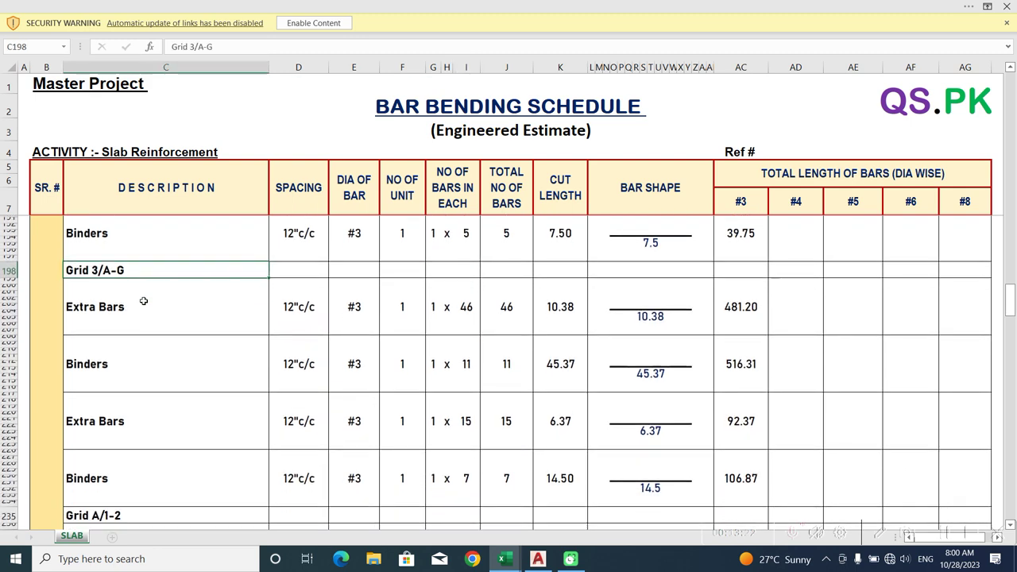
pyautogui.scroll(-1, 144, 301)
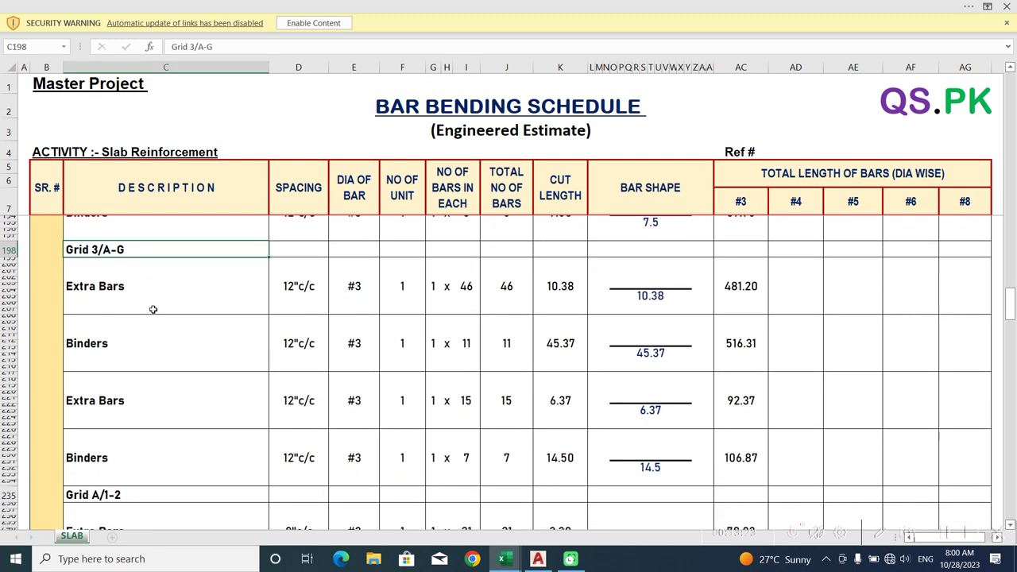
pyautogui.click(538, 559)
pyautogui.scroll(-3, 267, 407)
pyautogui.moveTo(267, 408); pyautogui.dragTo(665, 214, button='middle')
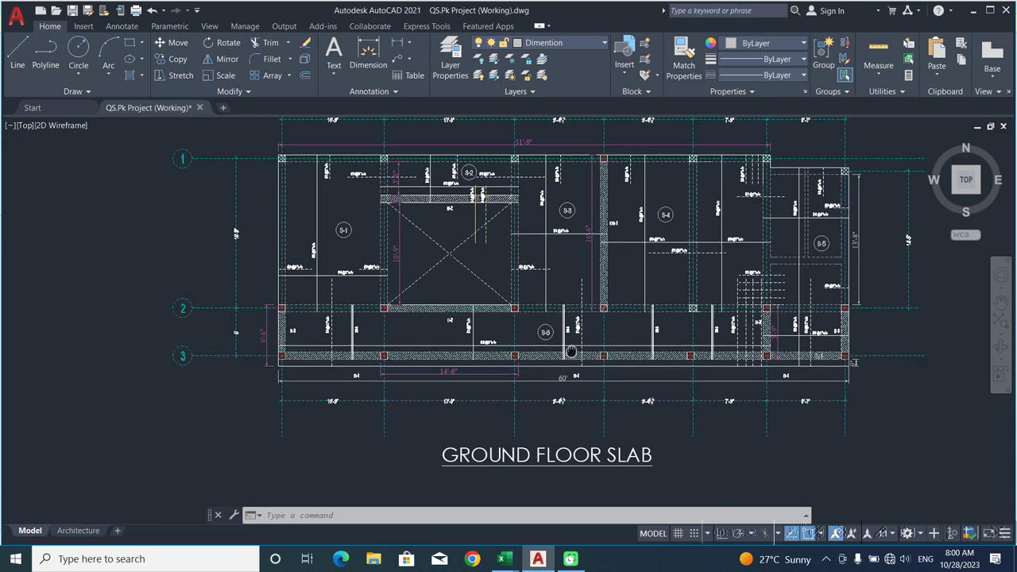
pyautogui.moveTo(357, 255); pyautogui.dragTo(379, 303, button='middle')
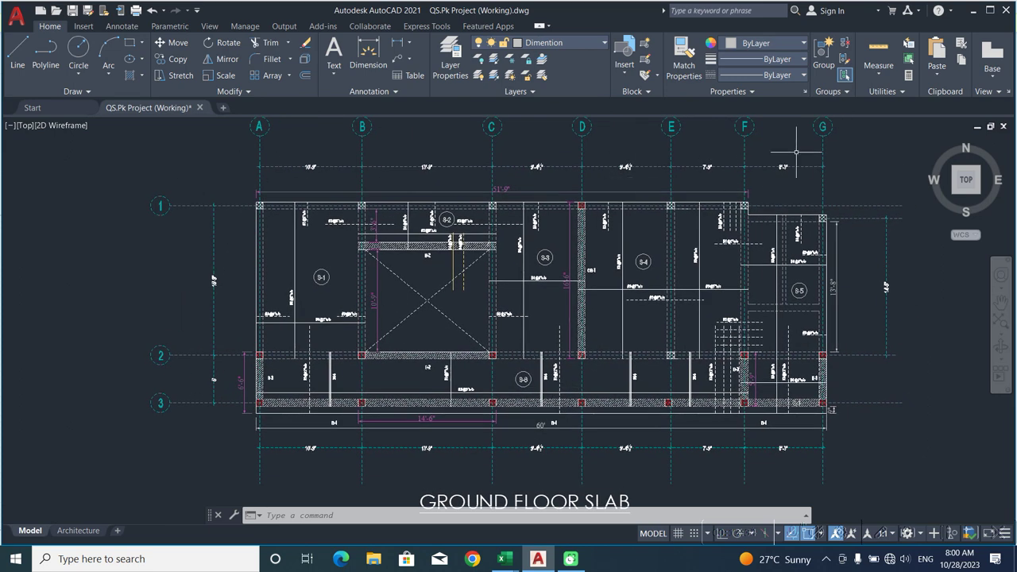
# Examine the #3@12"c/c extra bars crossing slab S-6 between grids 2 and 3, near beam B-3 at grid A
pyautogui.scroll(2, 338, 423)
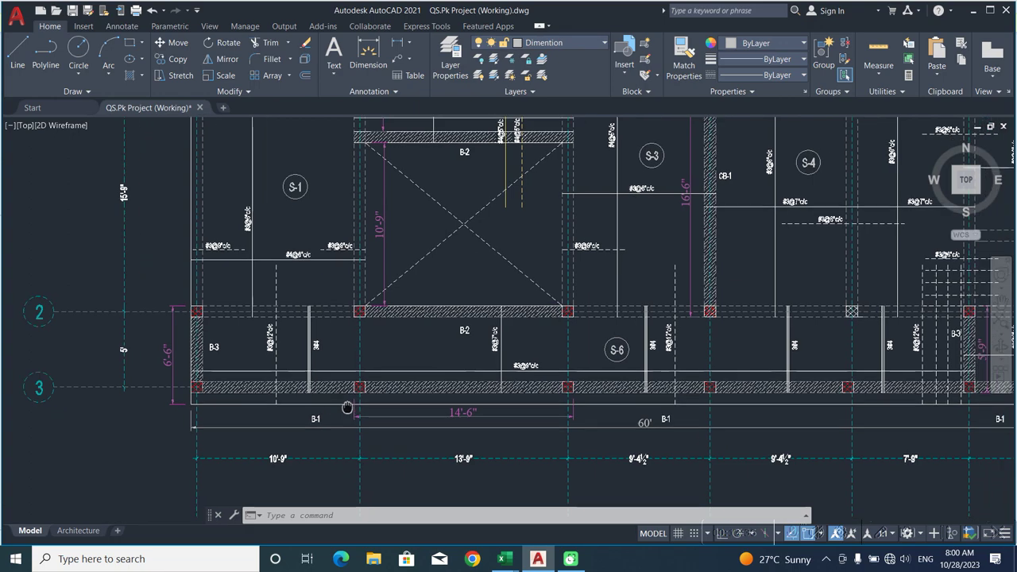
pyautogui.scroll(3, 236, 345)
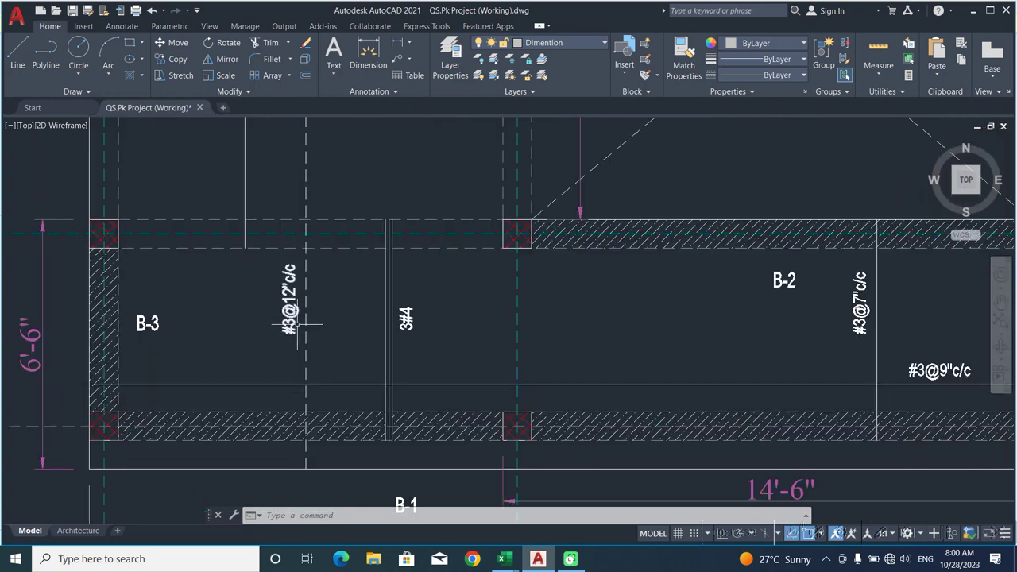
pyautogui.scroll(-5, 291, 299)
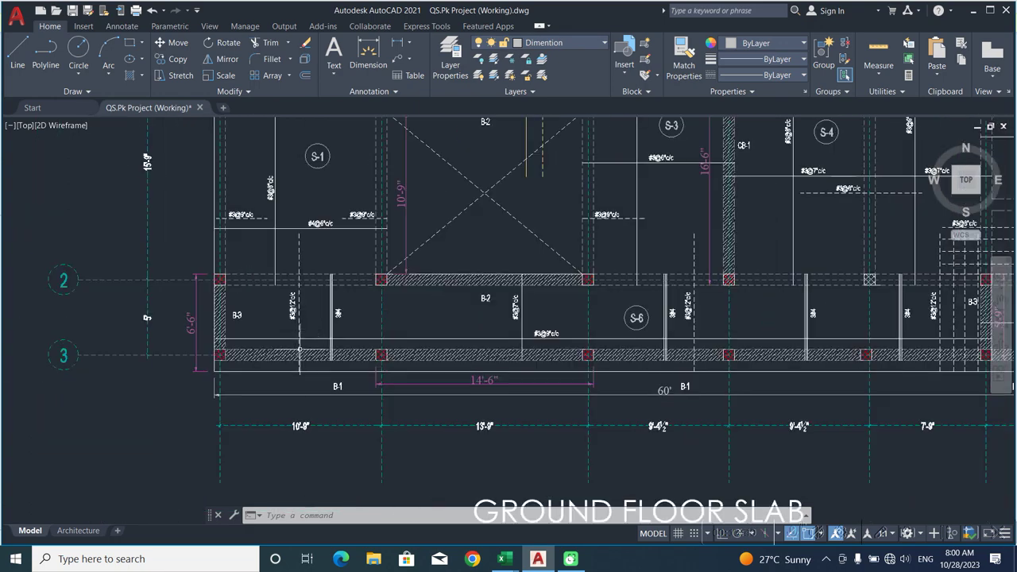
pyautogui.scroll(4, 302, 381)
pyautogui.moveTo(301, 372); pyautogui.dragTo(306, 403, button='middle')
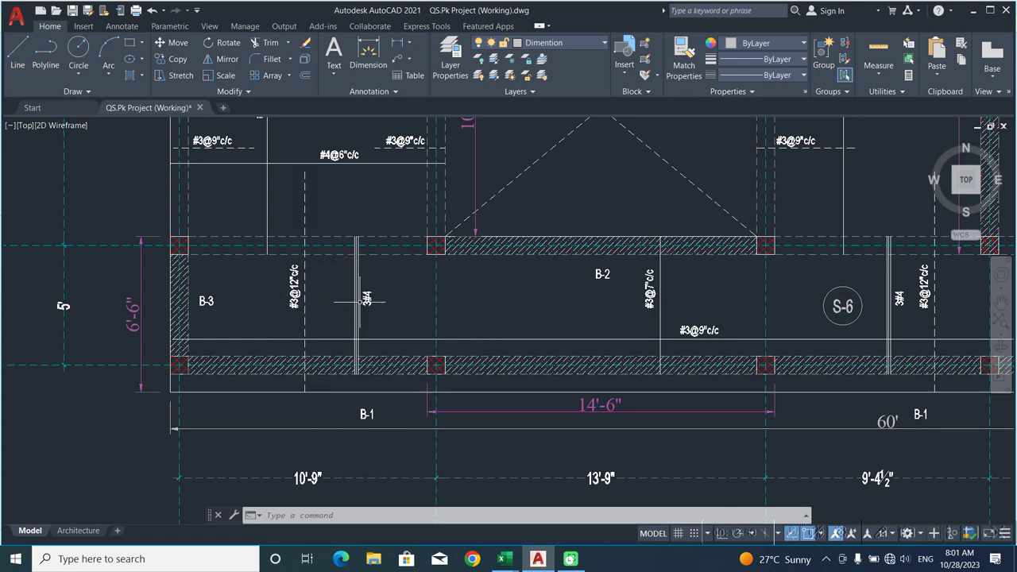
# Examine how the #3@12"c/c extra bars extend from slab S-6 across grid 2 into slab S-1, including the 6'-6" and 15'-9" dimensions
pyautogui.moveTo(317, 282); pyautogui.dragTo(315, 368, button='middle')
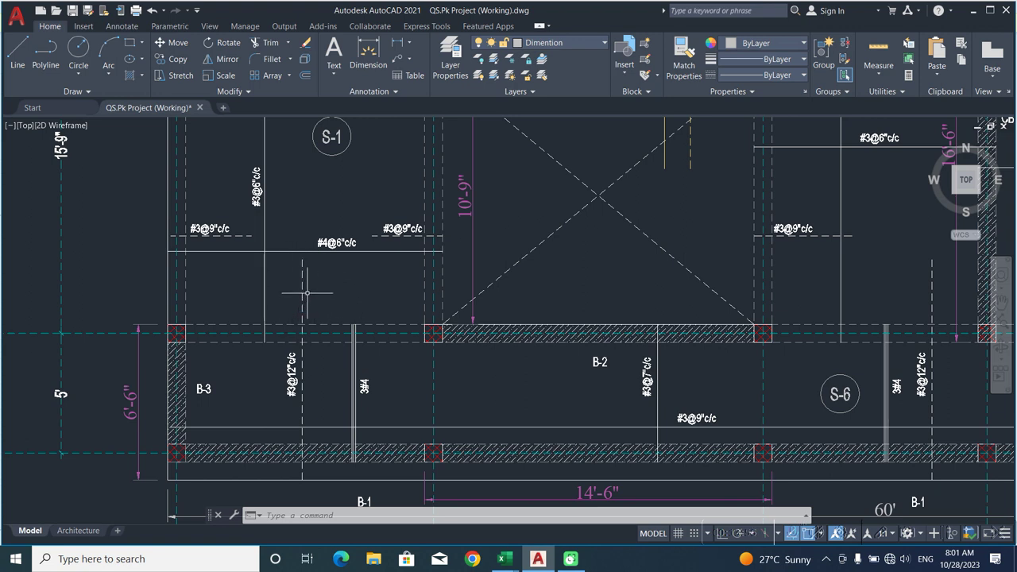
pyautogui.moveTo(251, 354); pyautogui.dragTo(258, 308, button='middle')
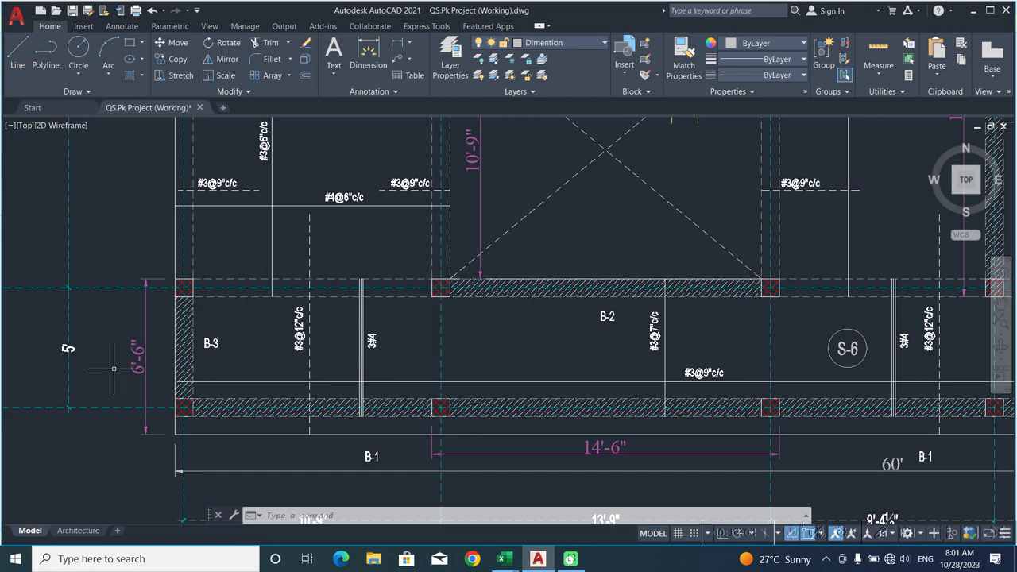
pyautogui.moveTo(279, 262); pyautogui.dragTo(309, 350, button='middle')
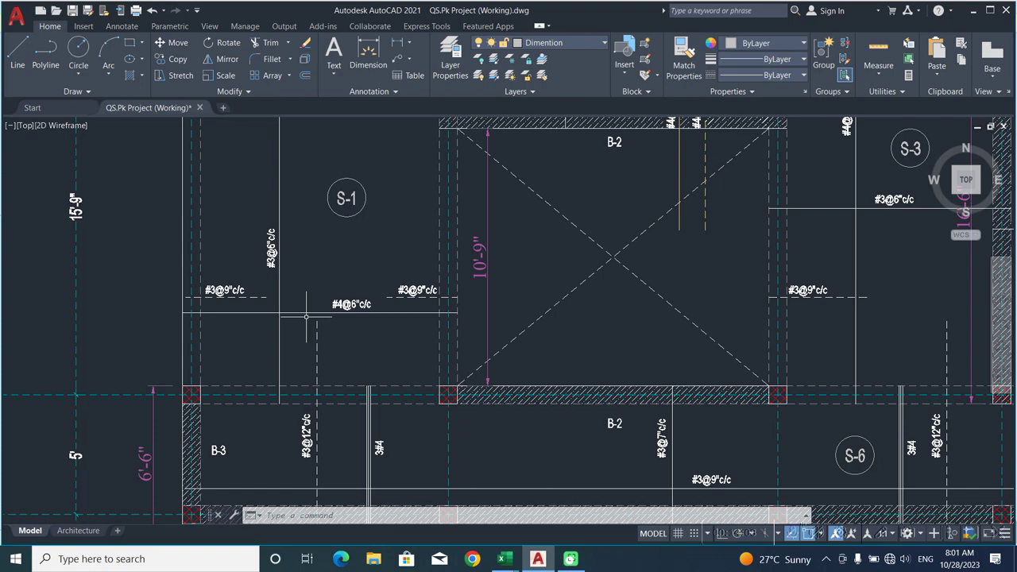
pyautogui.scroll(-4, 348, 364)
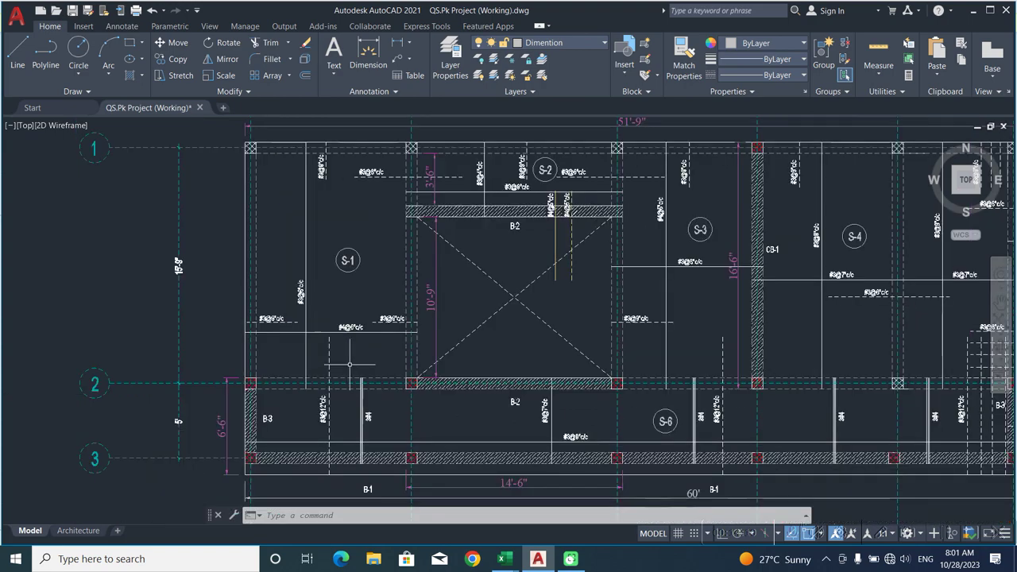
pyautogui.scroll(2, 430, 378)
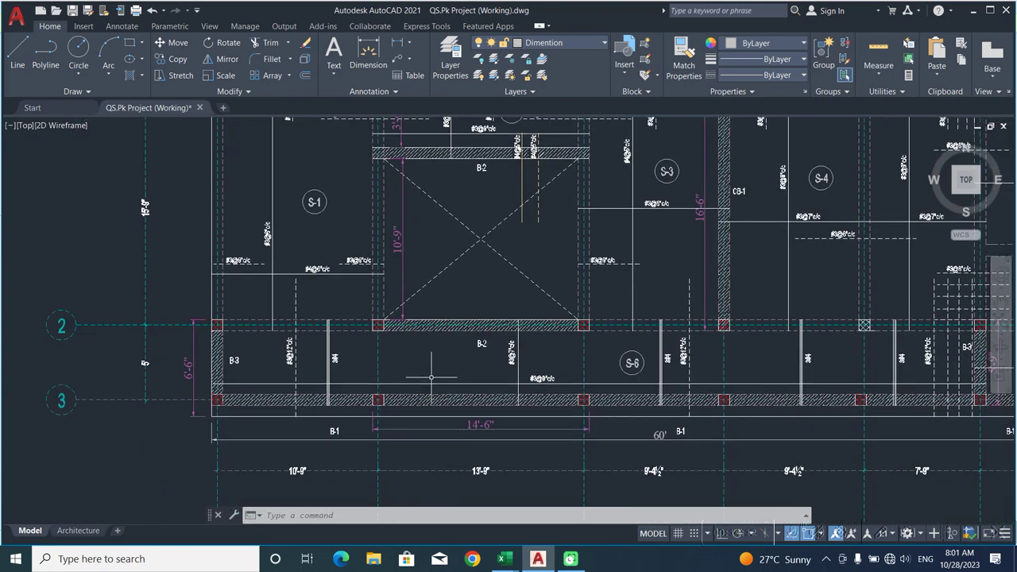
pyautogui.scroll(-3, 432, 379)
pyautogui.scroll(3, 315, 377)
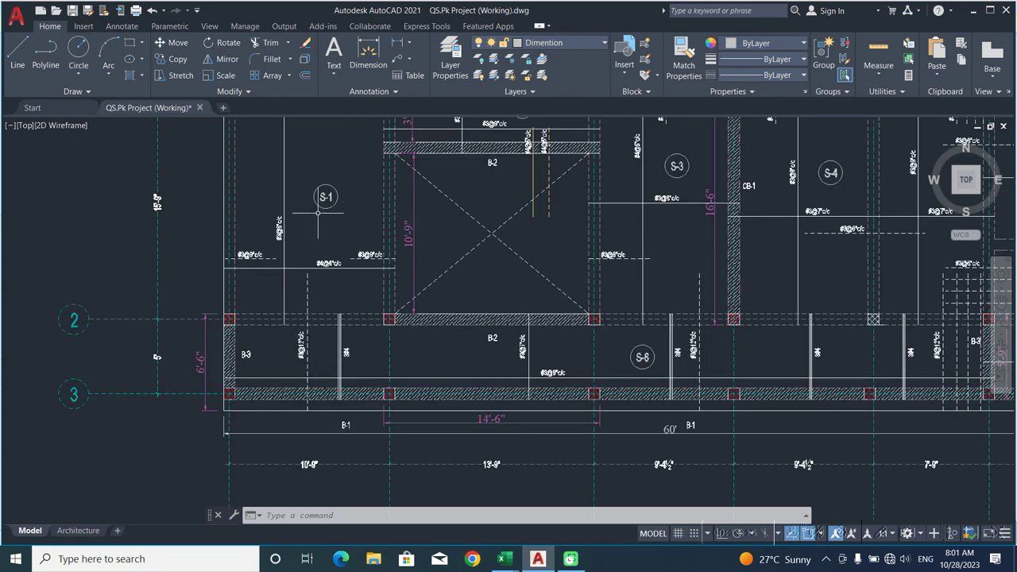
pyautogui.moveTo(299, 250); pyautogui.dragTo(296, 256, button='middle')
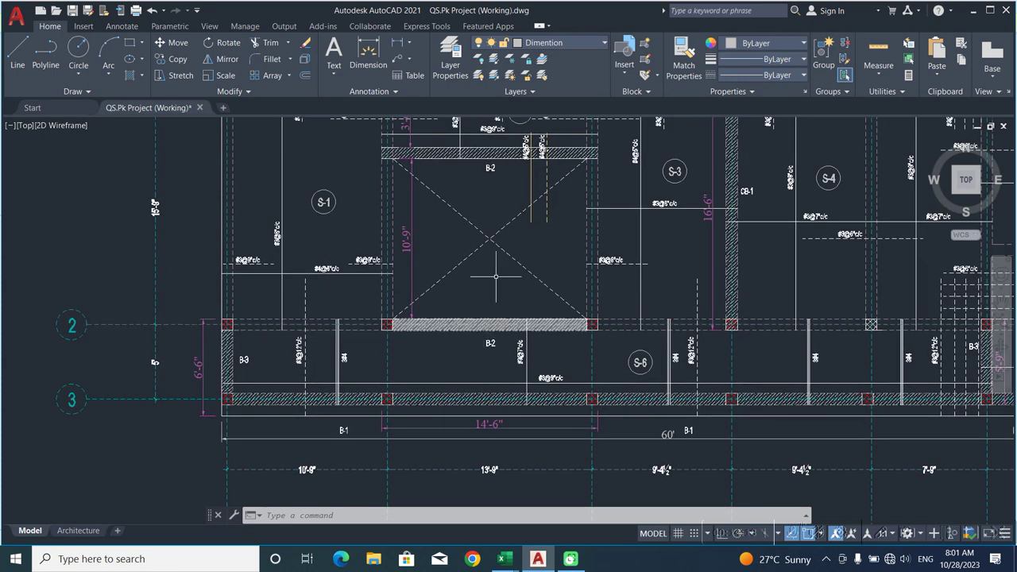
# Examine slab S-6 along grid 3 from A to G, including the 60' overall length, the 14'-6" B-2 portion and the #3@12"c/c bars
pyautogui.moveTo(471, 352); pyautogui.dragTo(409, 312, button='middle')
pyautogui.moveTo(636, 405); pyautogui.dragTo(401, 406, button='middle')
pyautogui.moveTo(584, 447); pyautogui.dragTo(832, 449, button='middle')
pyautogui.scroll(4, 707, 404)
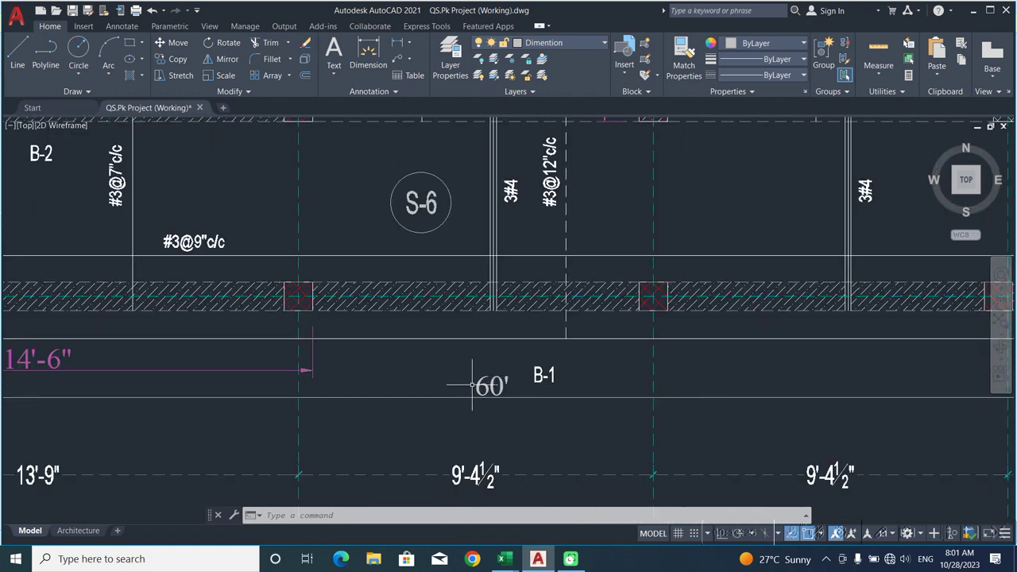
pyautogui.scroll(-6, 470, 386)
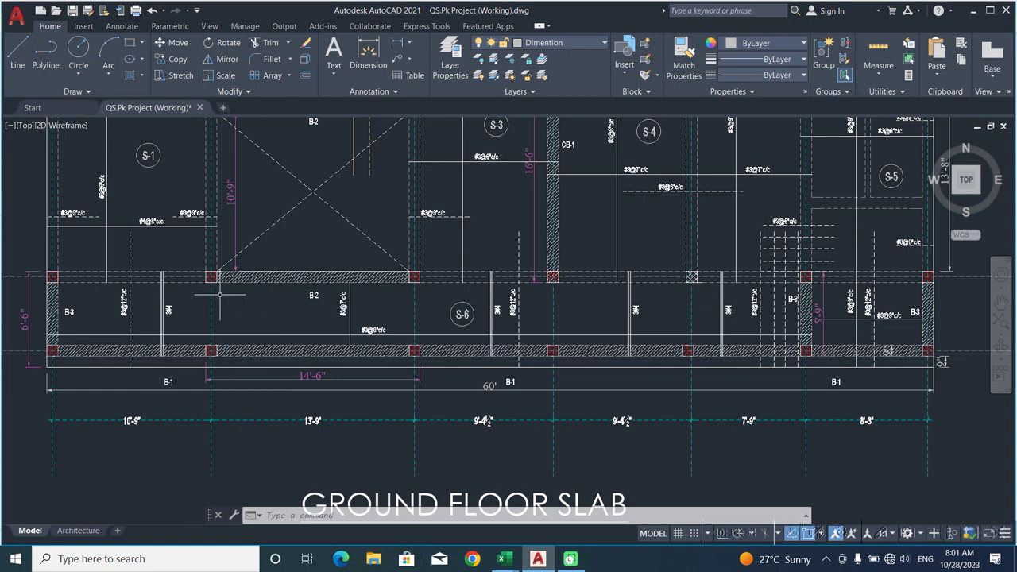
pyautogui.scroll(-2, 158, 255)
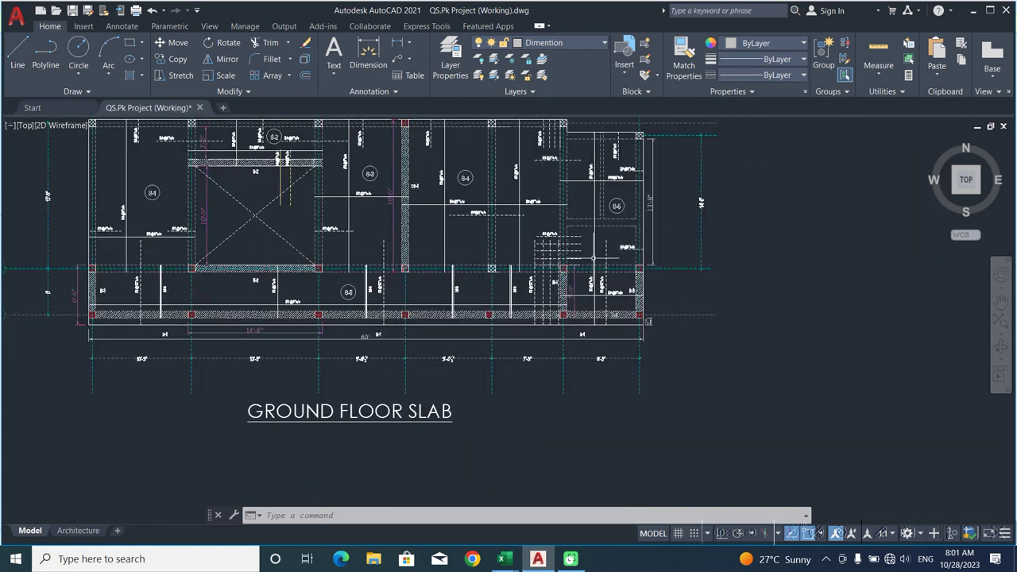
pyautogui.scroll(4, 422, 254)
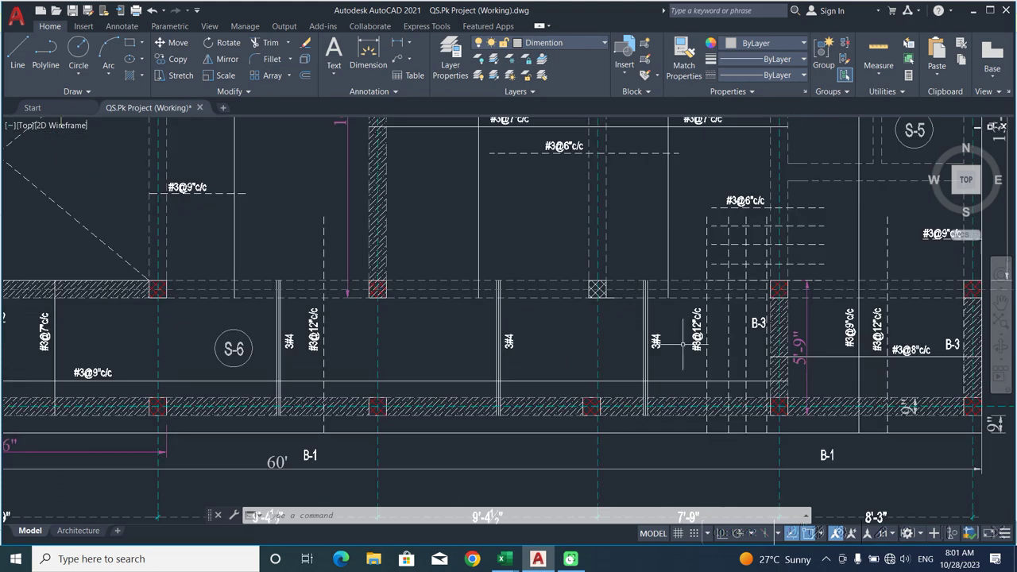
pyautogui.scroll(2, 684, 344)
pyautogui.scroll(-4, 613, 355)
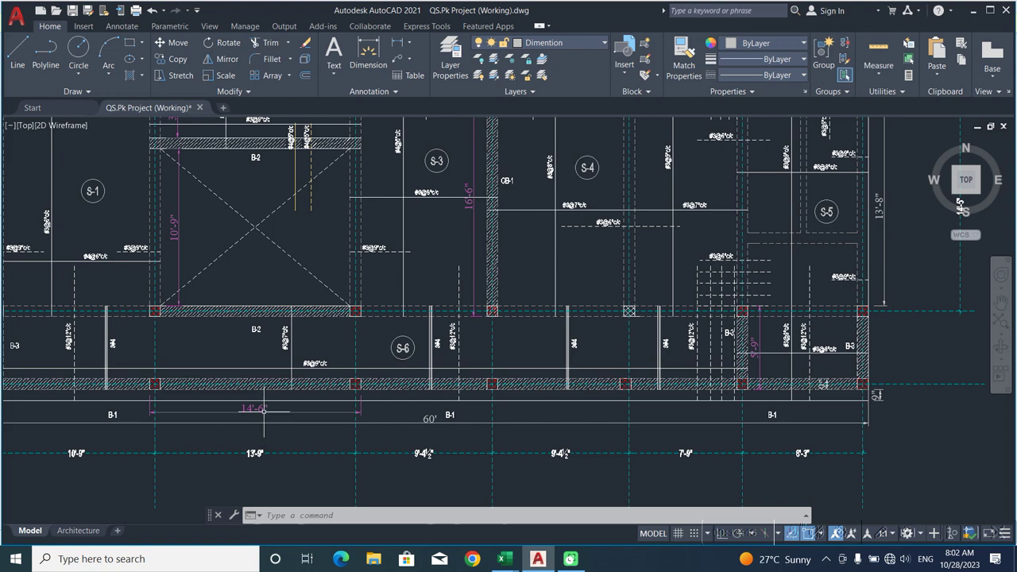
pyautogui.scroll(-2, 261, 390)
pyautogui.moveTo(198, 358); pyautogui.dragTo(293, 358, button='middle')
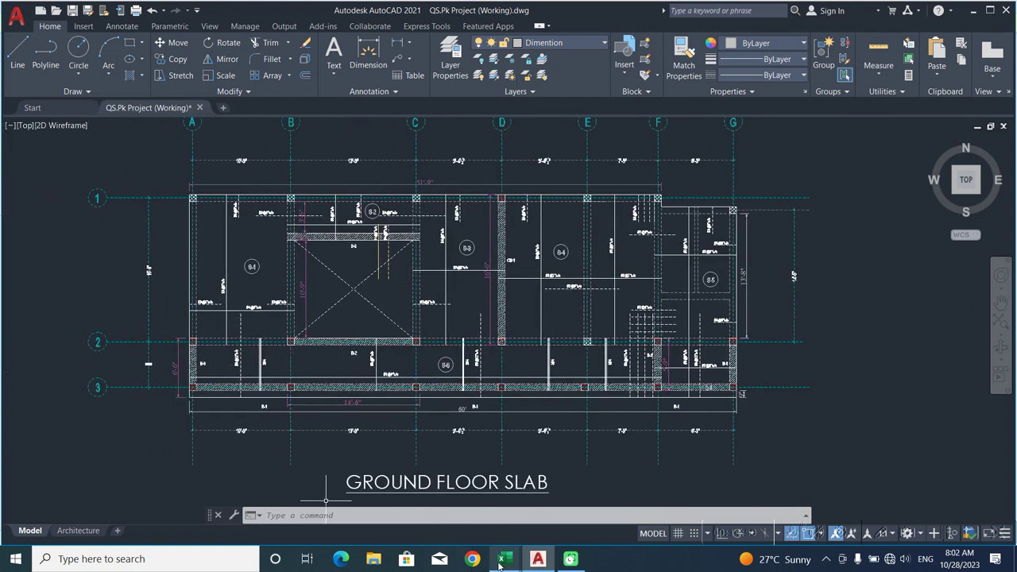
# Review the length formula of the first Grid 3/A-G Extra Bars in the Master Project-BBS workbook against the slab S-1 span in AutoCAD
pyautogui.moveTo(505, 559)
pyautogui.click(510, 518)
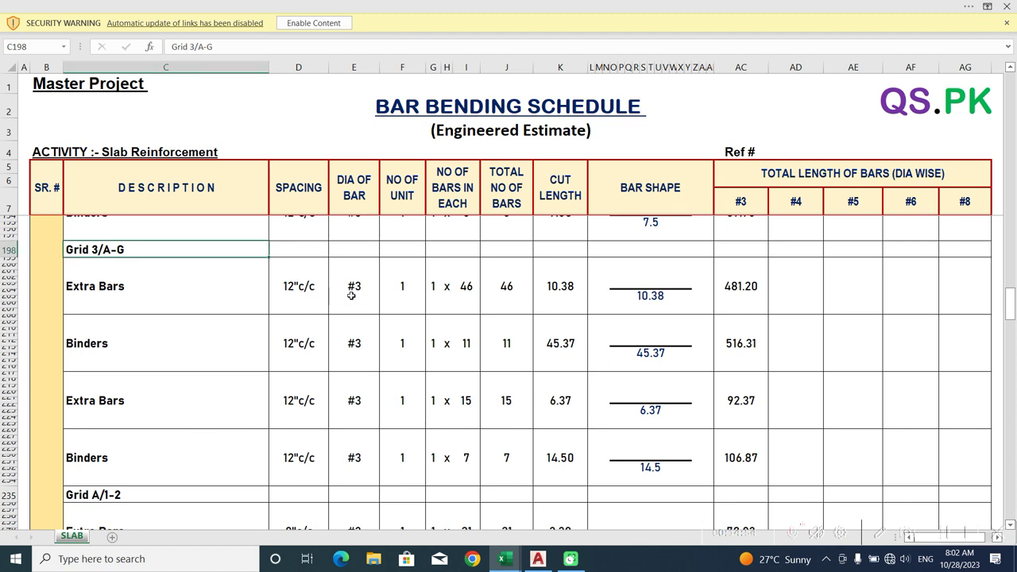
pyautogui.doubleClick(641, 296)
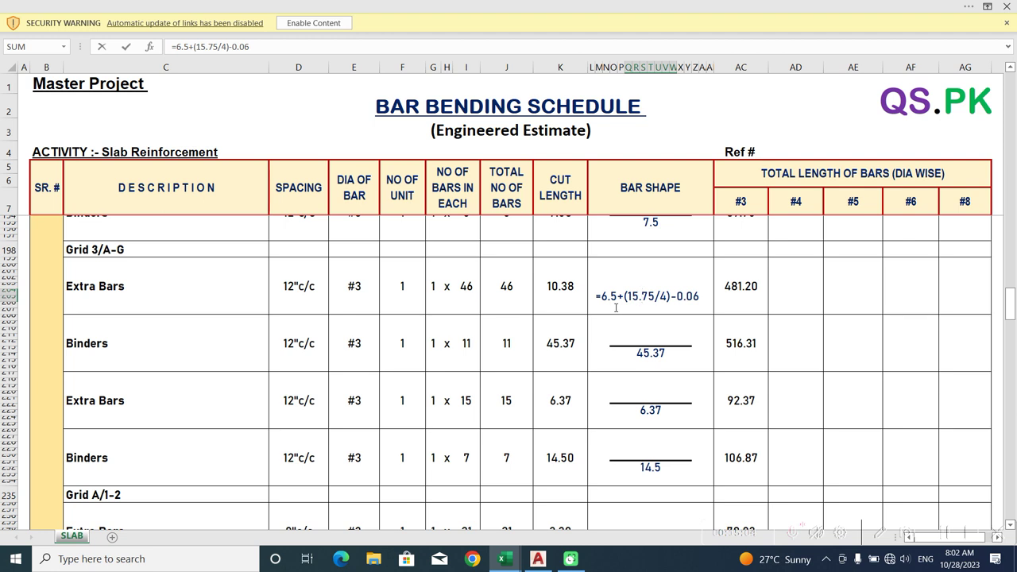
pyautogui.click(538, 559)
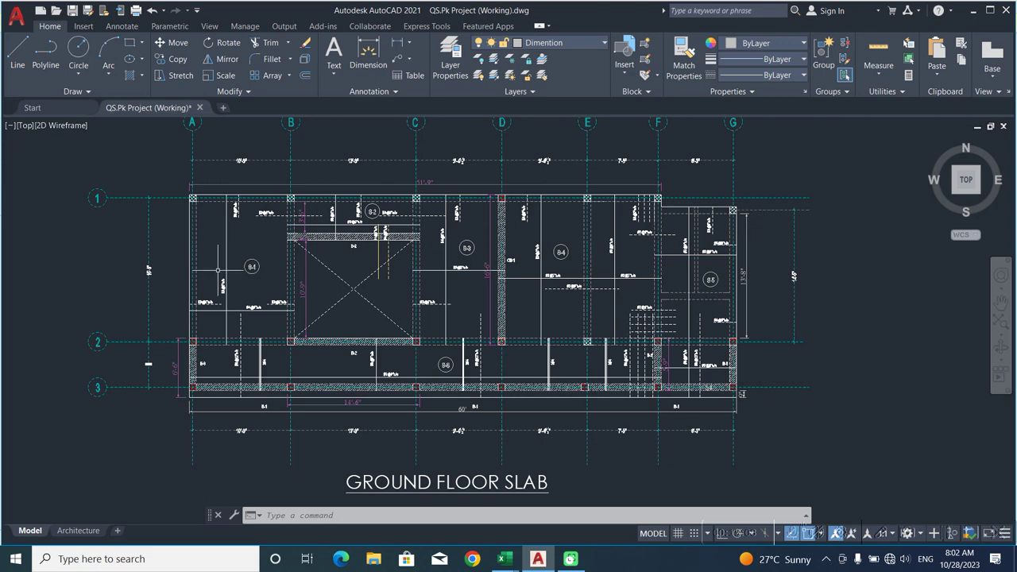
pyautogui.scroll(2, 127, 273)
pyautogui.scroll(2, 164, 264)
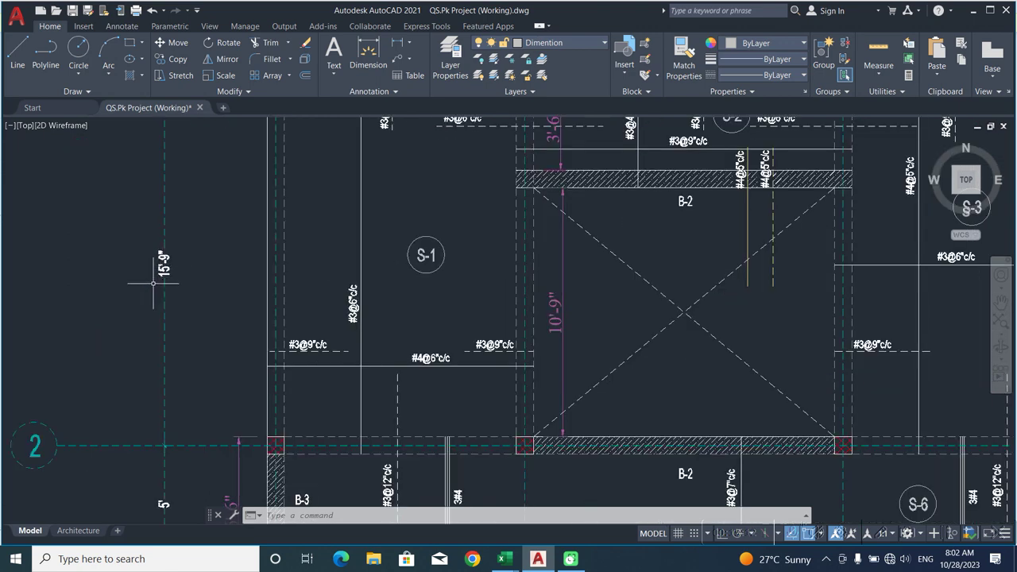
pyautogui.click(508, 560)
pyautogui.click(548, 509)
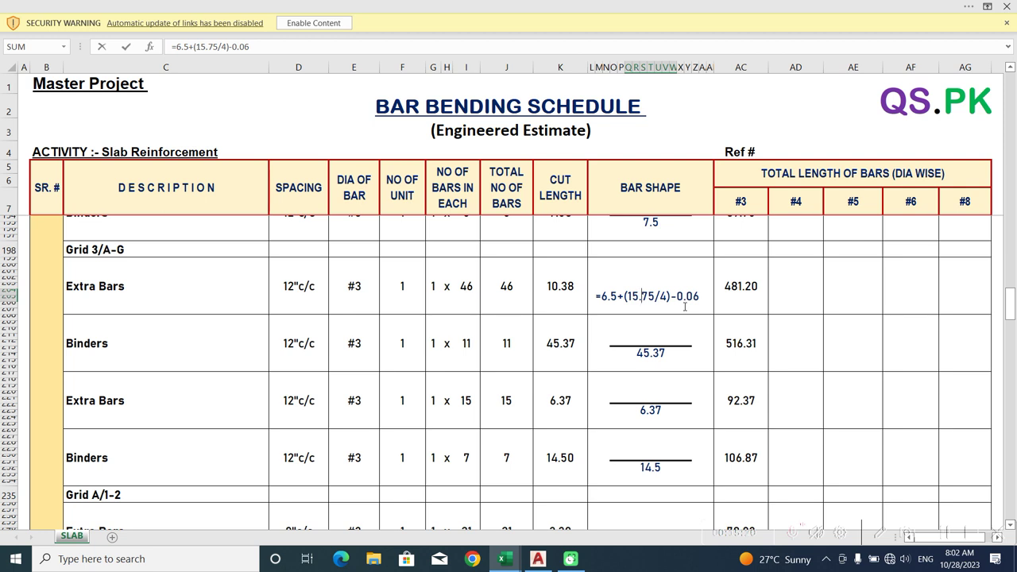
pyautogui.press('Return')
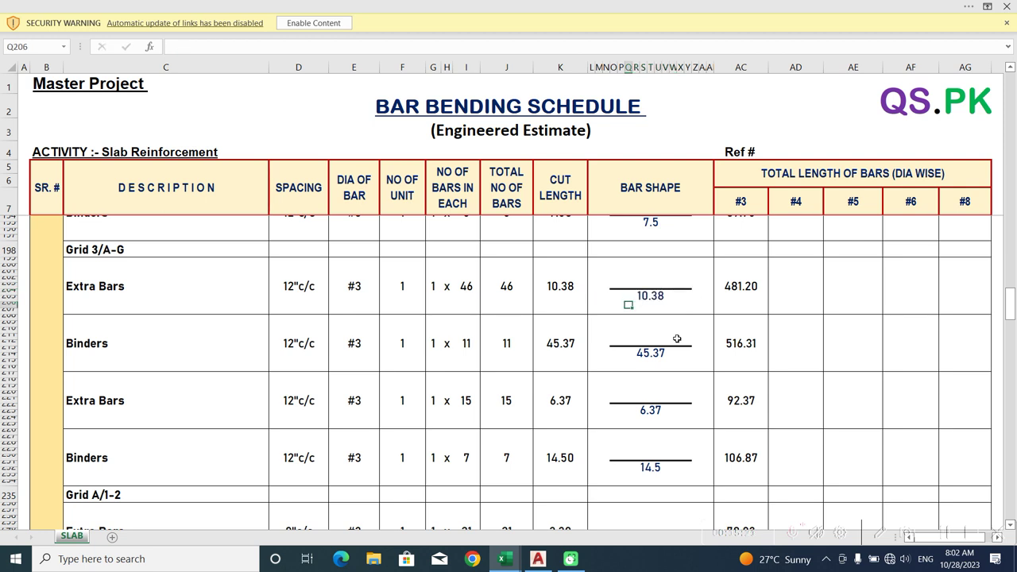
pyautogui.click(652, 295)
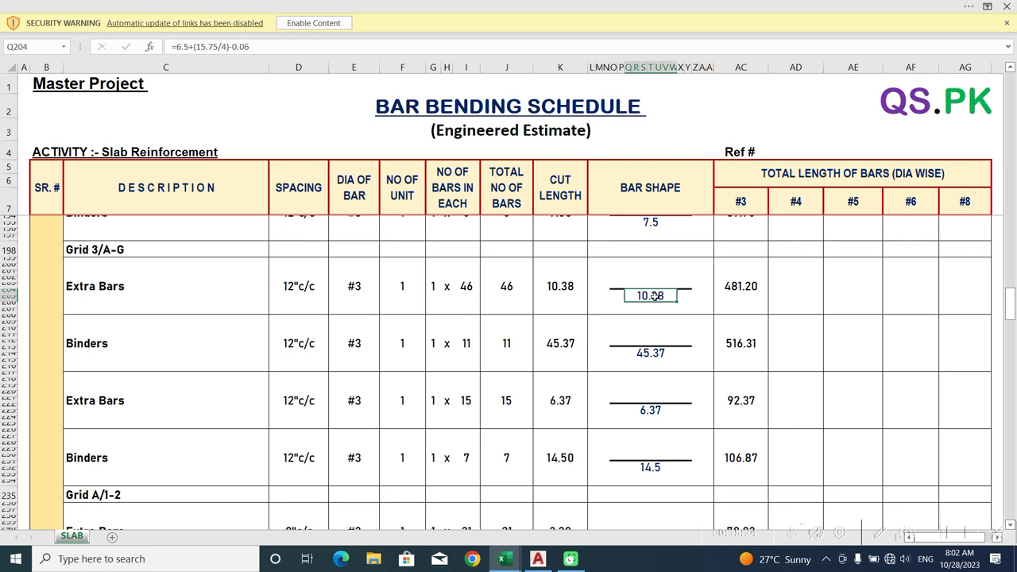
# Review the length formula of the first Grid 3/A-G Binders against the 60' and 14'-6" dimensions on the slab drawing in AutoCAD
pyautogui.click(644, 352)
pyautogui.doubleClick(644, 352)
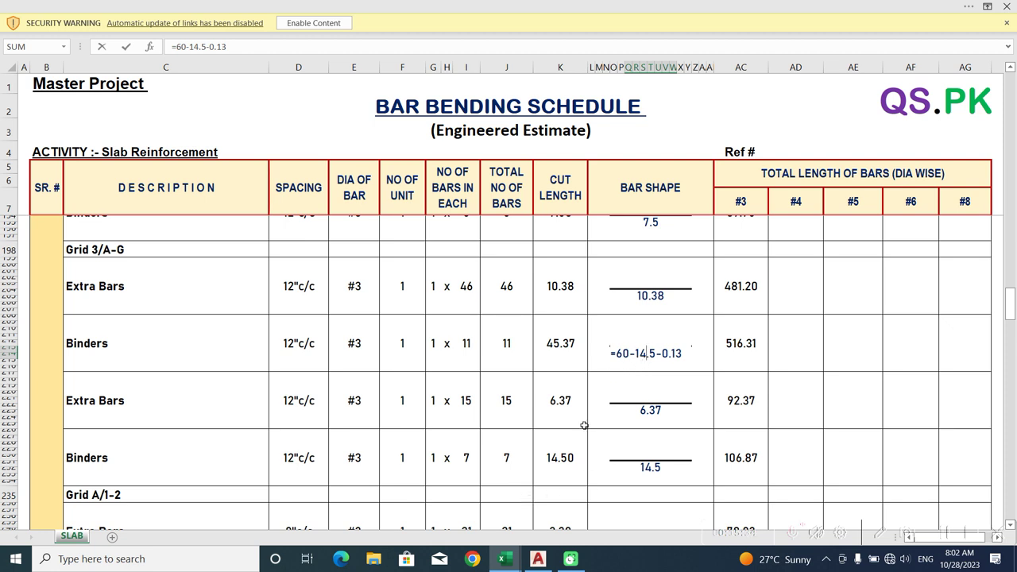
pyautogui.click(538, 559)
pyautogui.moveTo(663, 433); pyautogui.dragTo(612, 268, button='middle')
pyautogui.moveTo(602, 352); pyautogui.dragTo(541, 385, button='middle')
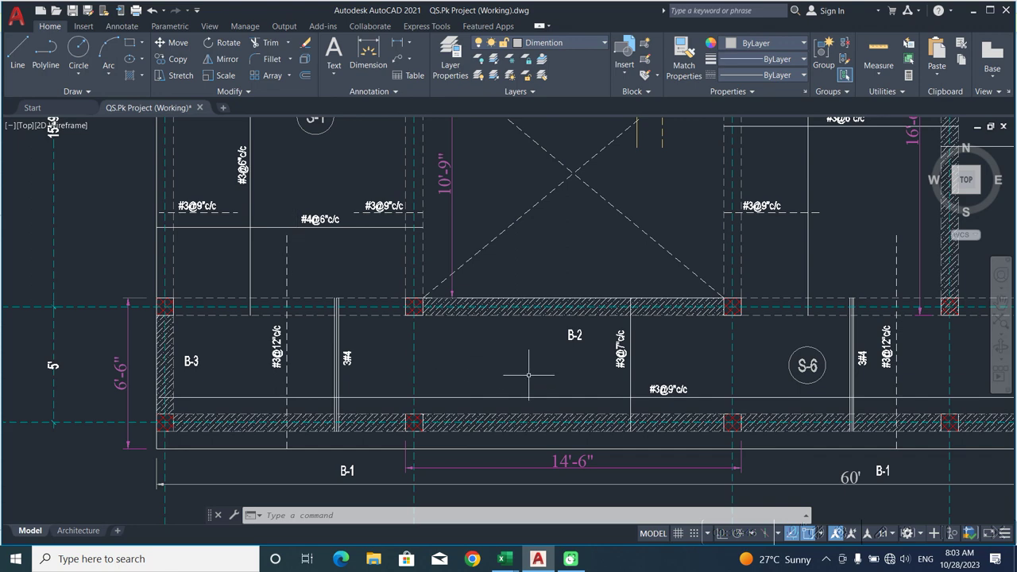
pyautogui.moveTo(506, 564)
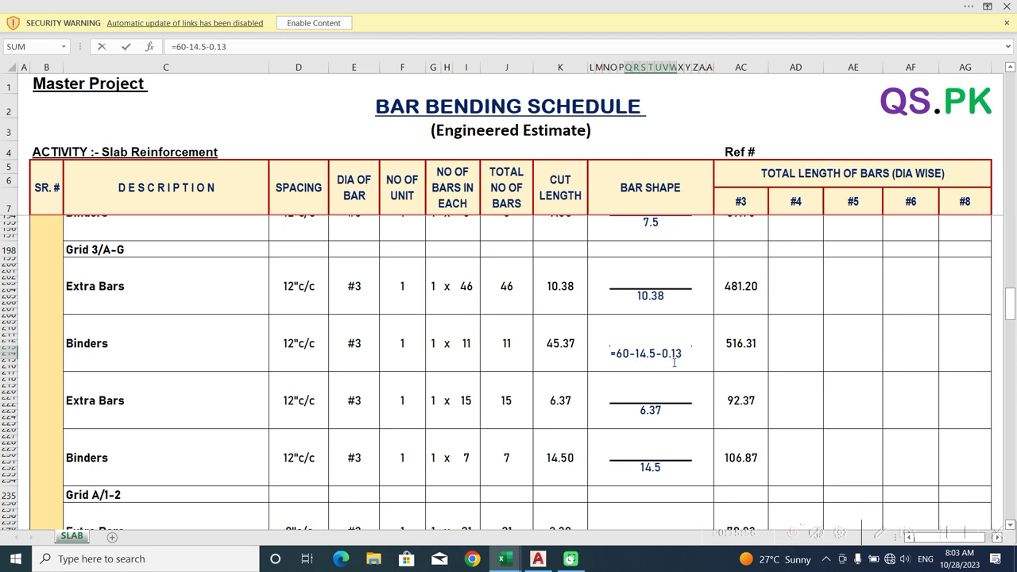
pyautogui.press('Return')
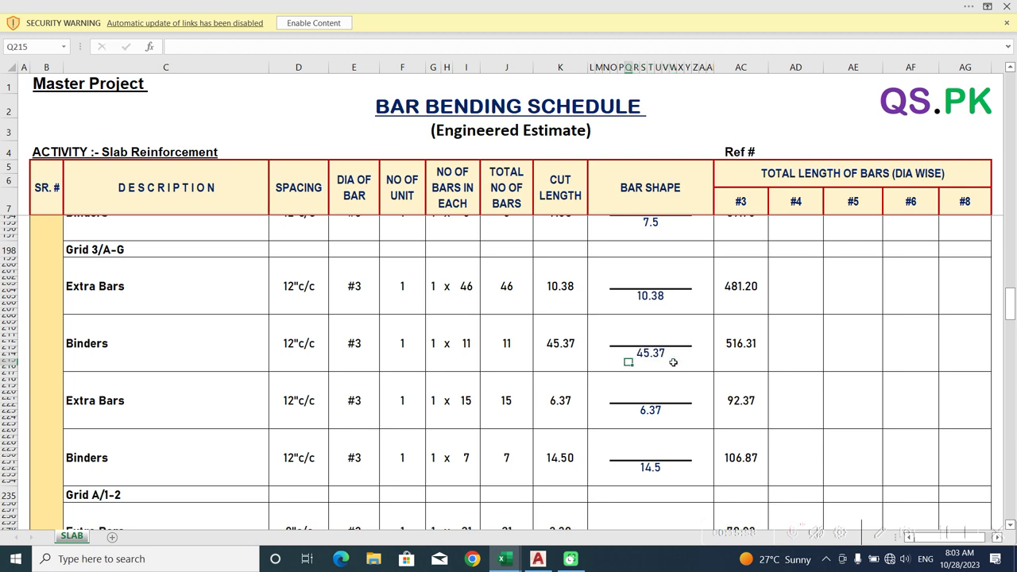
pyautogui.doubleClick(651, 353)
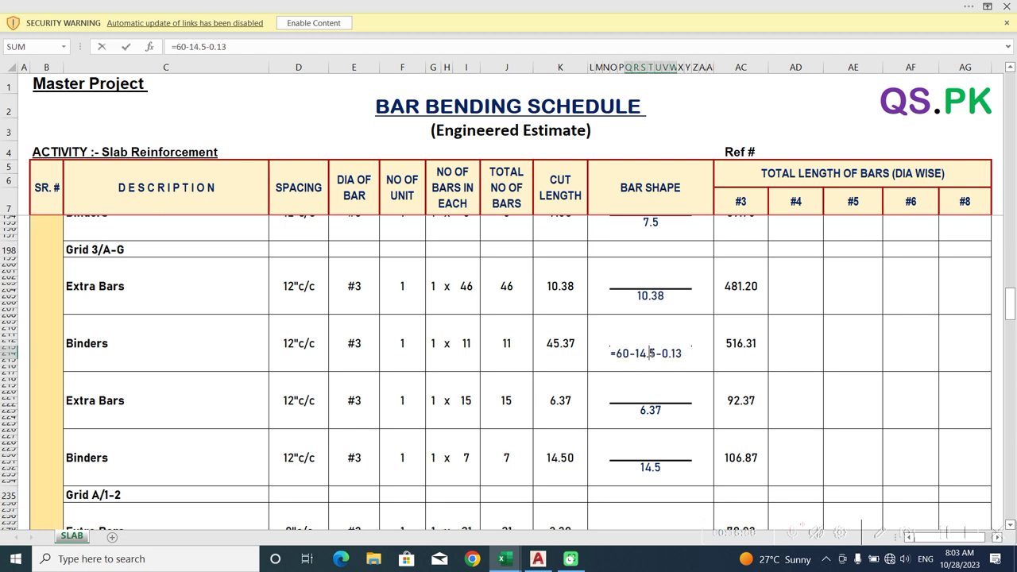
pyautogui.moveTo(661, 354); pyautogui.dragTo(694, 356)
pyautogui.press('Escape')
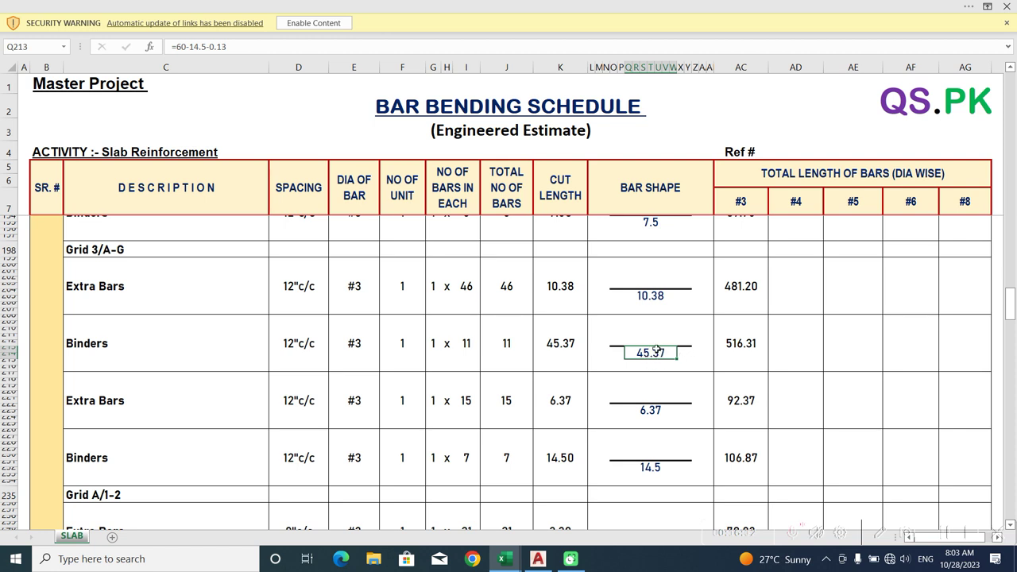
# Review the number-of-bars formula of the first Grid 3/A-G Extra Bars and view the typical slab section in the General Notes workbook
pyautogui.doubleClick(470, 284)
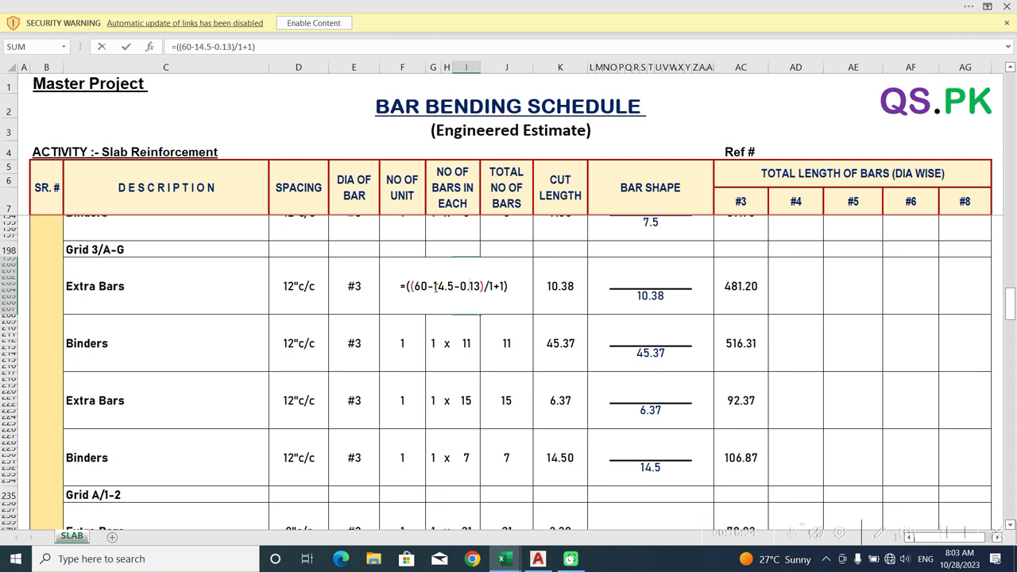
pyautogui.press('Return')
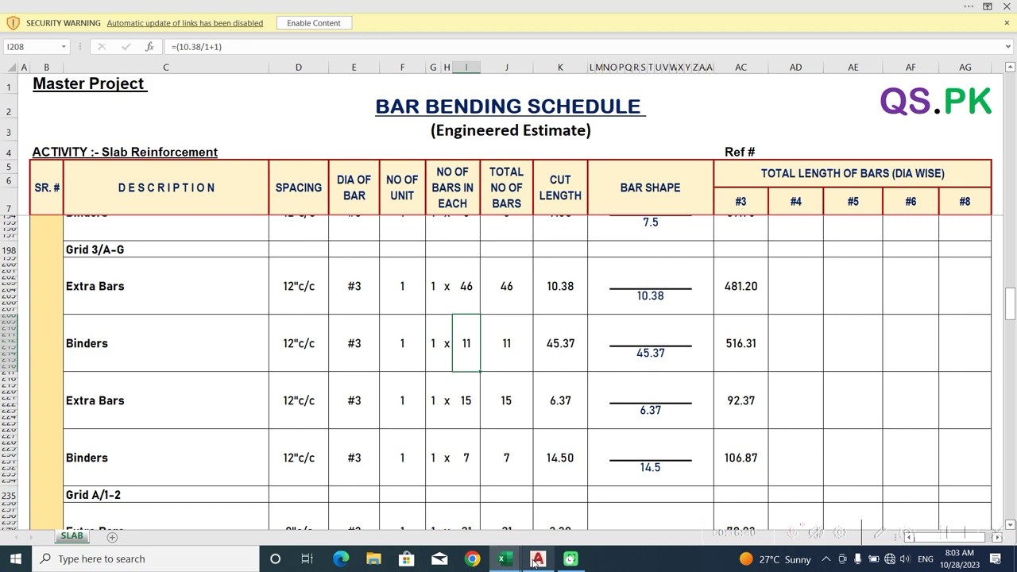
pyautogui.moveTo(509, 563)
pyautogui.click(648, 497)
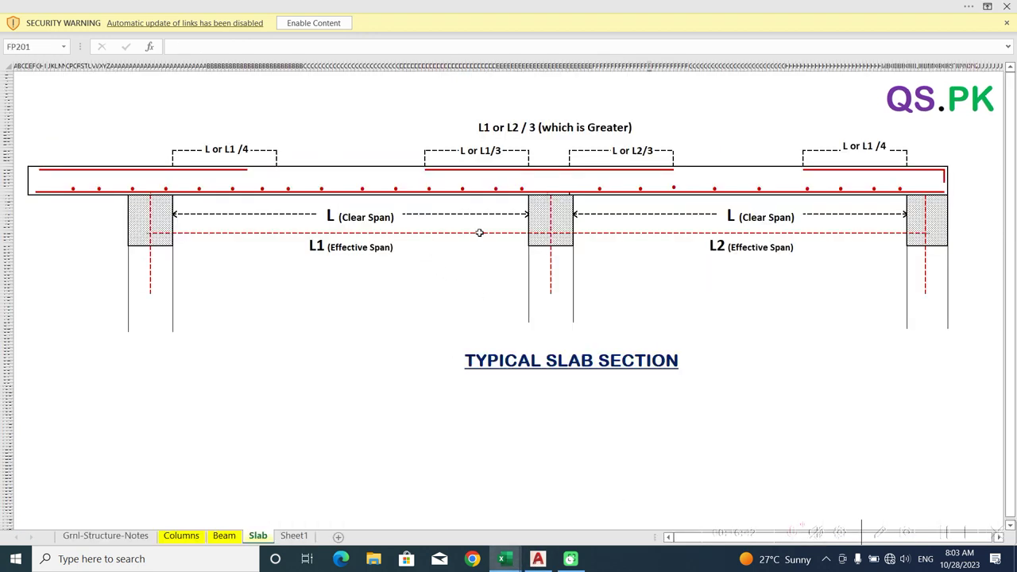
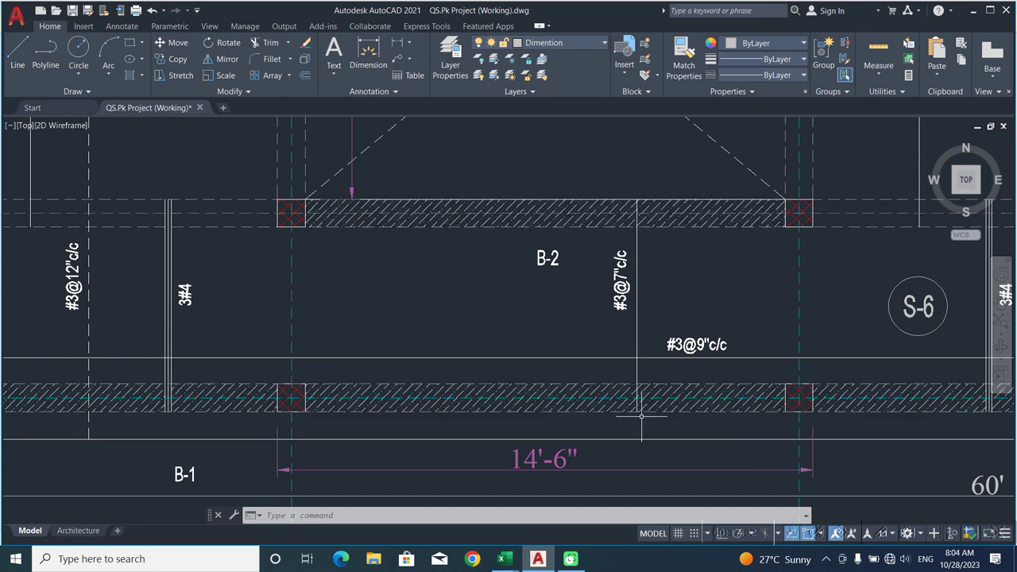
# Check the 6'-6" slab width beside beam B-2 in AutoCAD and review the second Grid 3/A-G Extra Bars length formula in Master Project-BBS
pyautogui.scroll(-2, 647, 422)
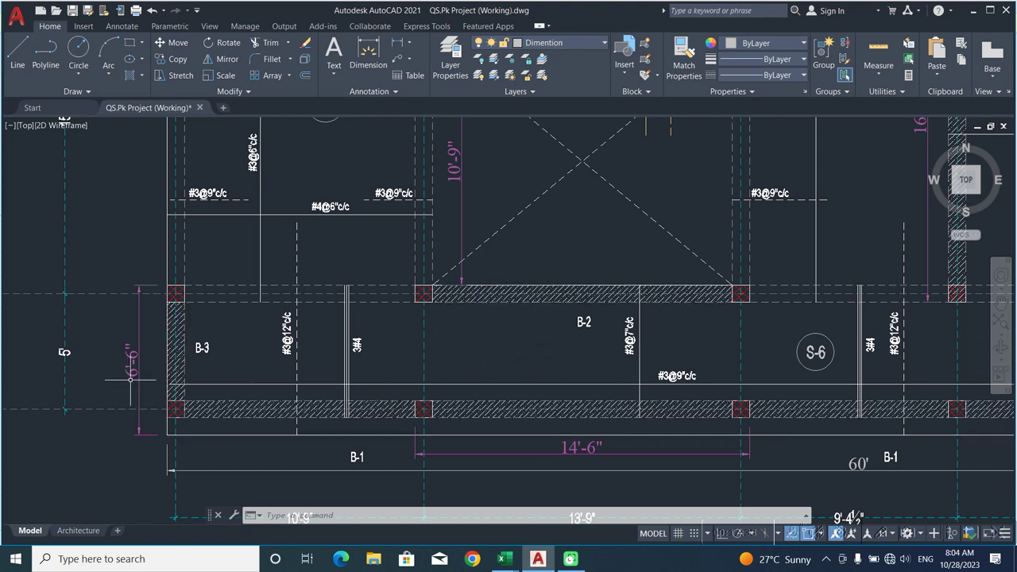
pyautogui.click(514, 565)
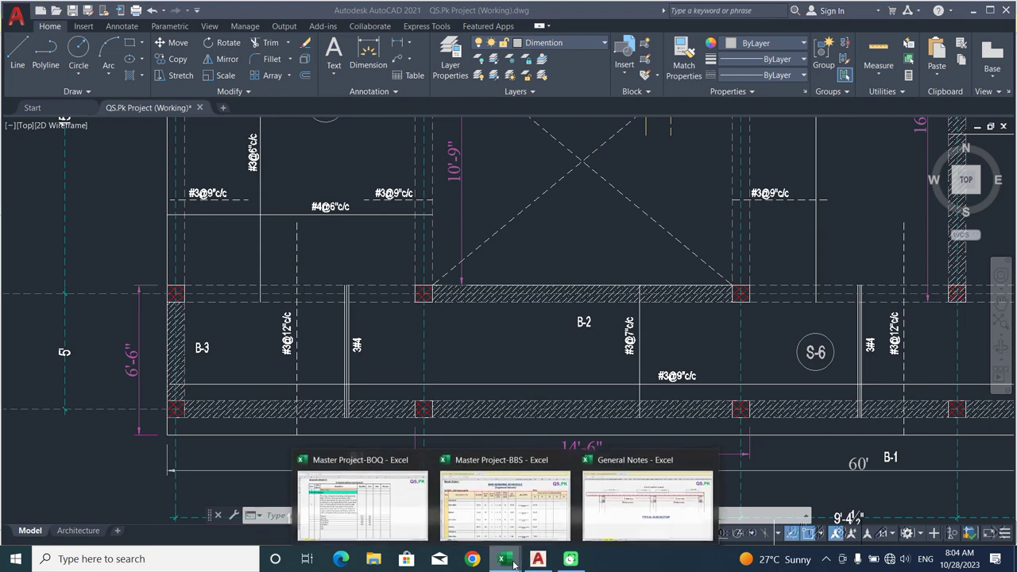
pyautogui.click(505, 502)
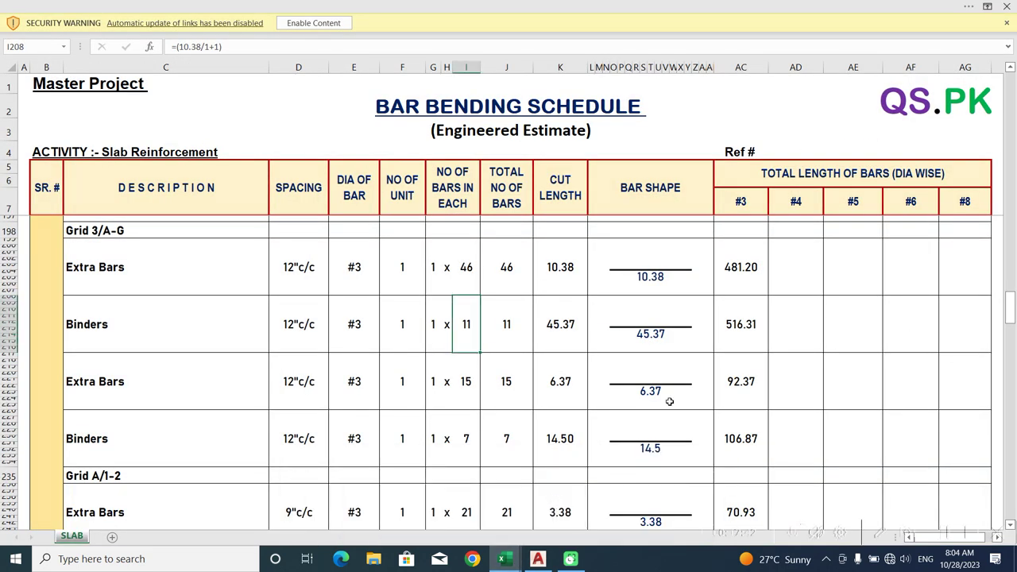
pyautogui.doubleClick(651, 391)
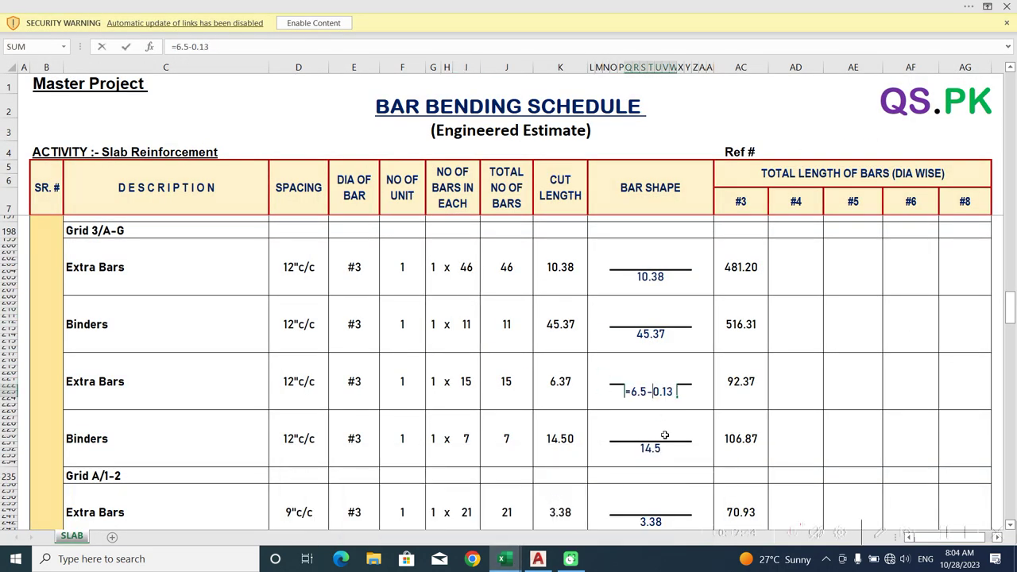
pyautogui.press('Escape')
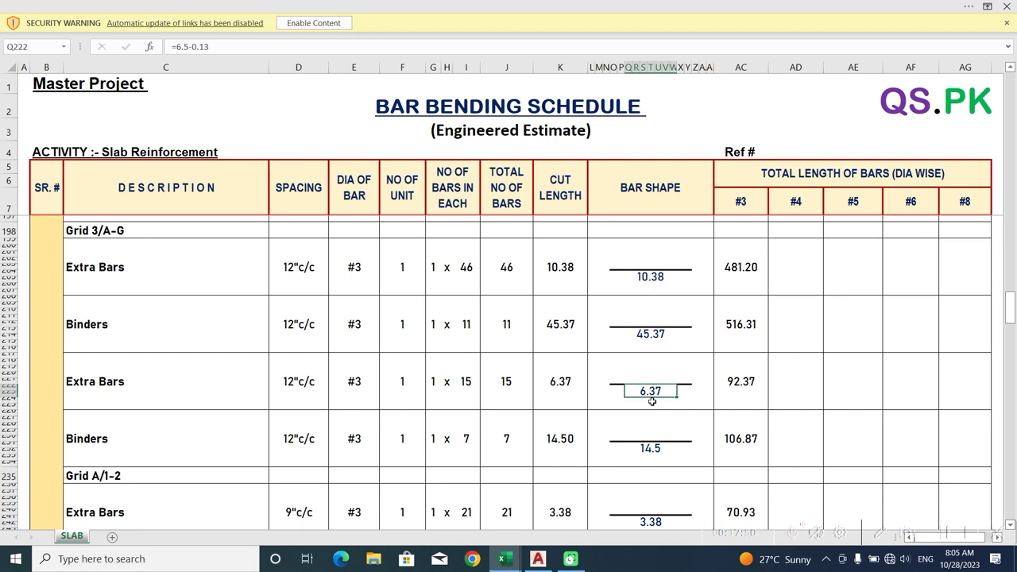
# Check the second Grid 3/A-G Binders length and review the second Extra Bars number-of-bars formula against the 14'-6" dimension in AutoCAD
pyautogui.click(643, 451)
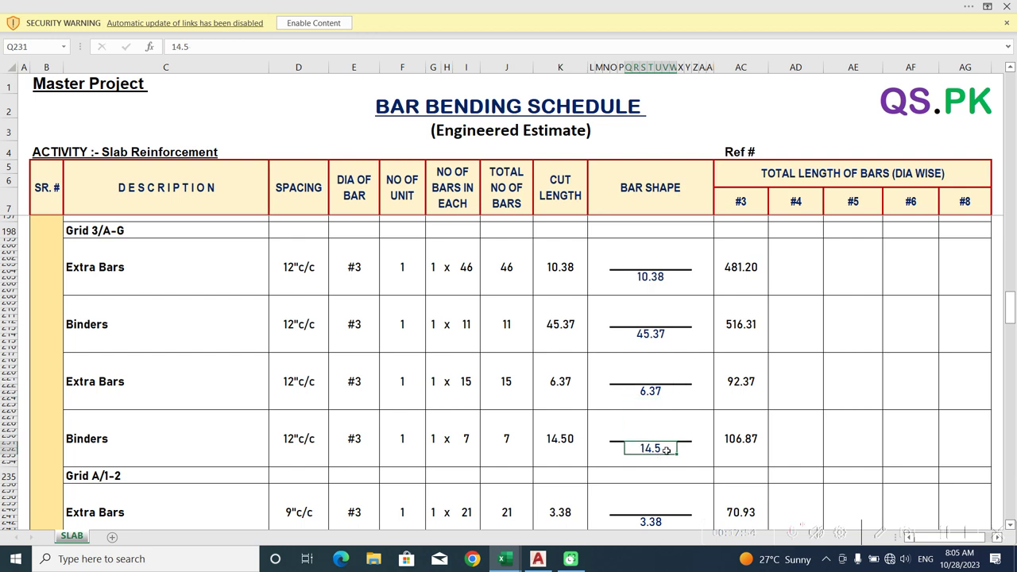
pyautogui.doubleClick(468, 382)
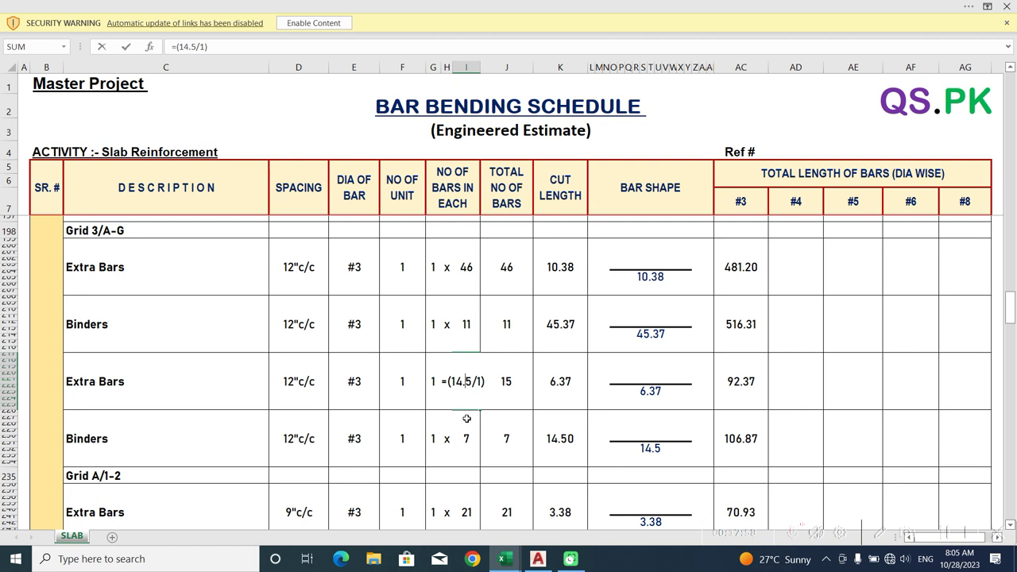
pyautogui.press('Escape')
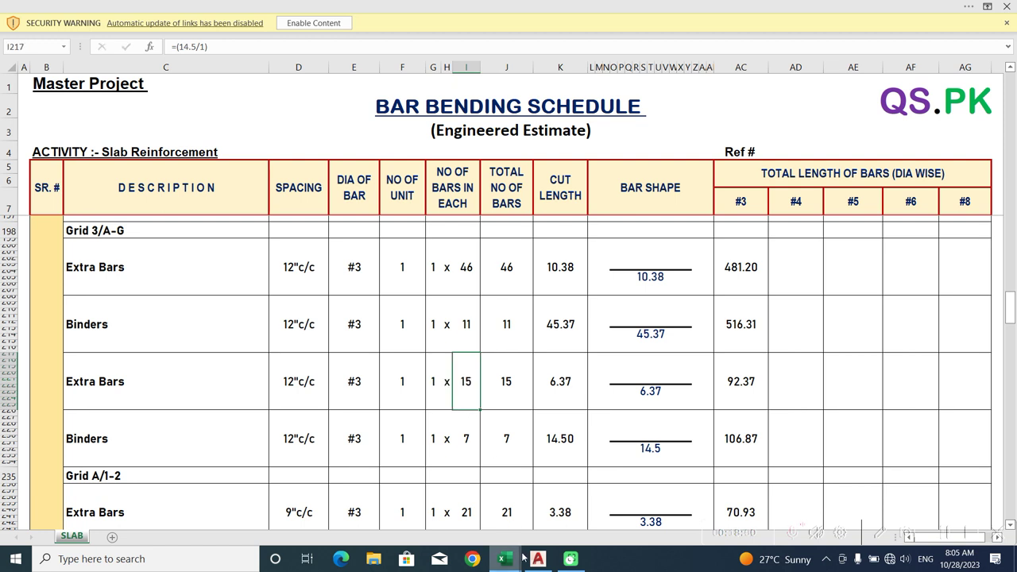
pyautogui.click(538, 559)
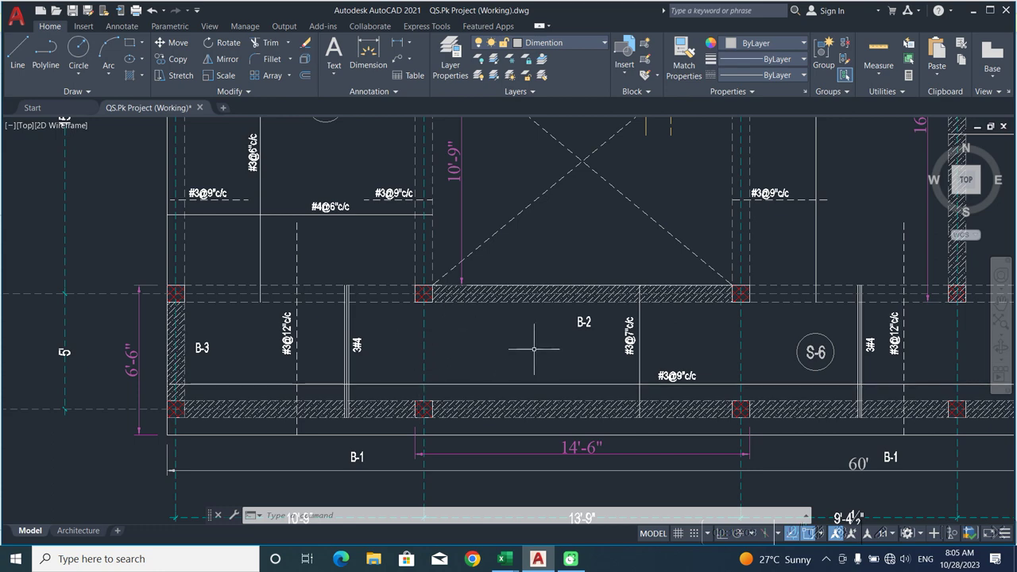
pyautogui.click(505, 559)
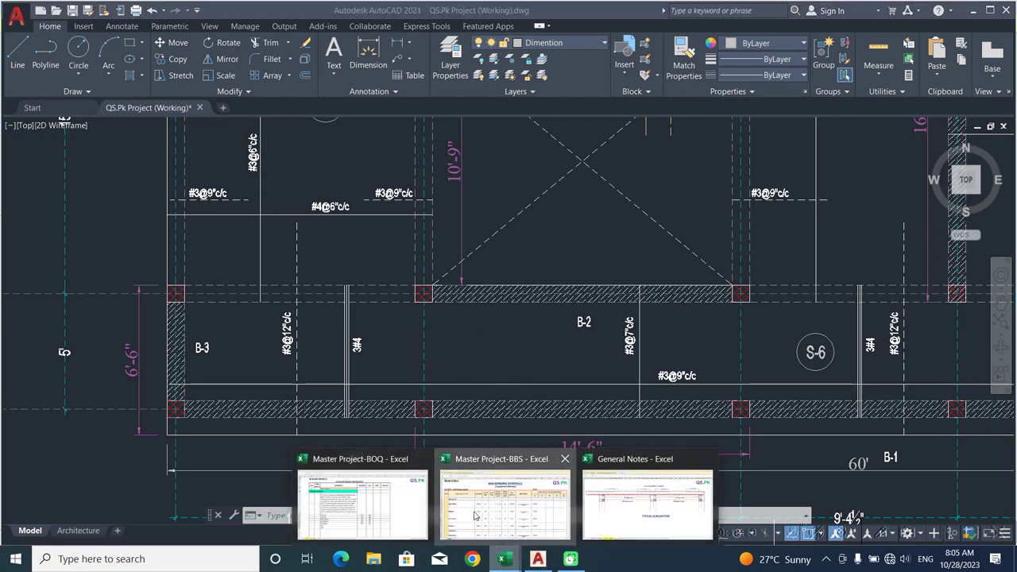
pyautogui.click(455, 484)
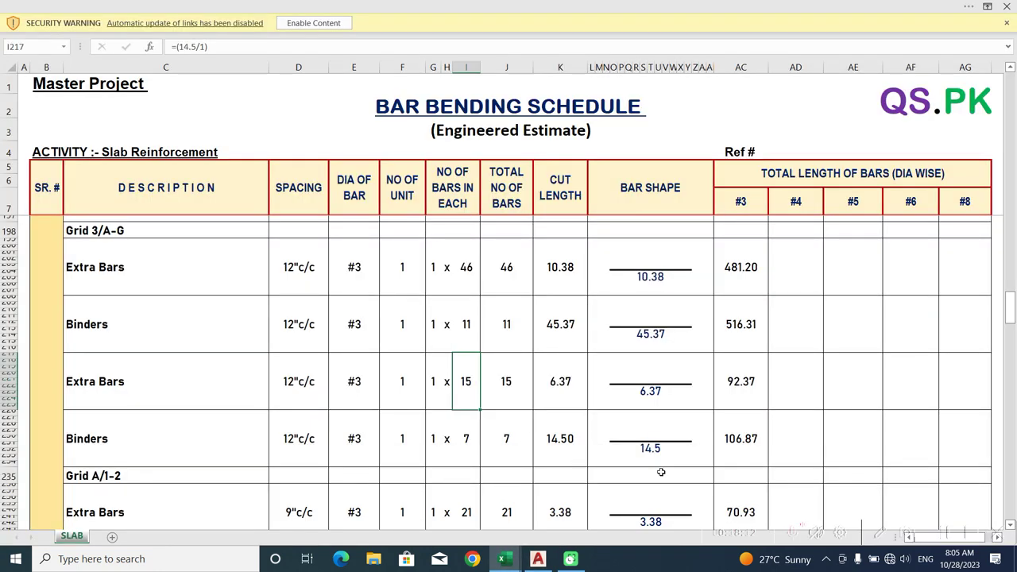
pyautogui.doubleClick(465, 381)
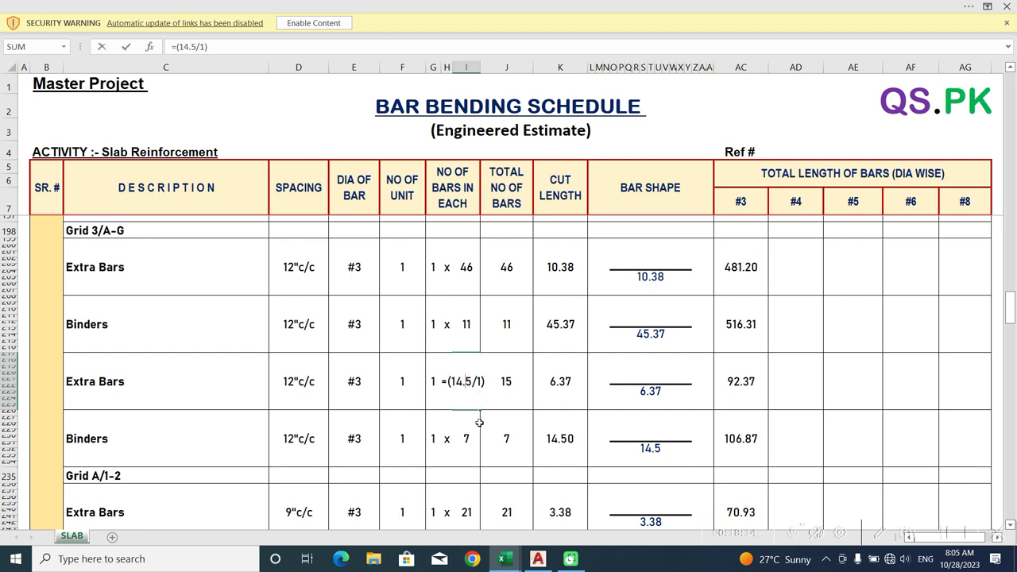
pyautogui.press('Escape')
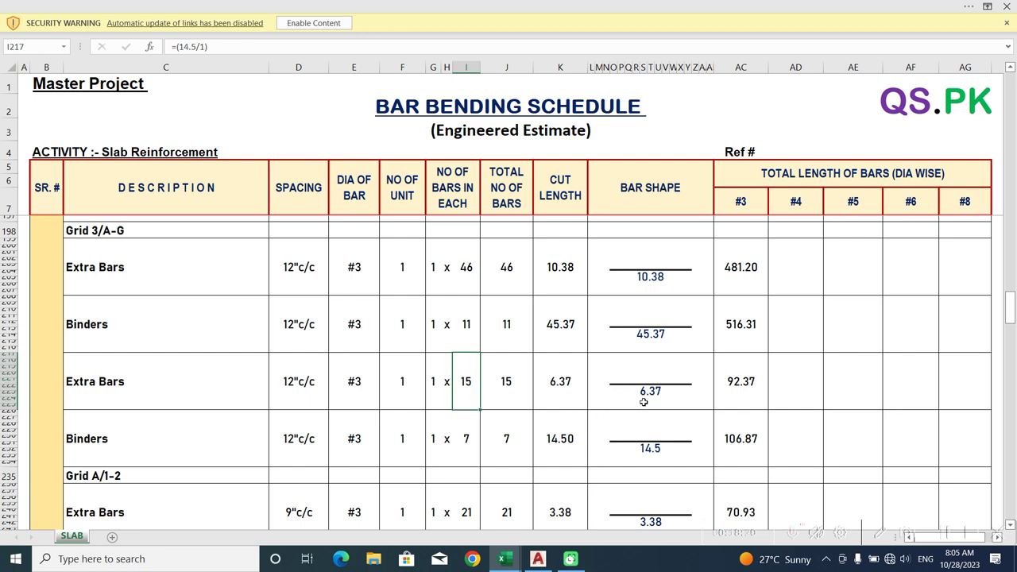
# Review the number-of-bars formula of the second Grid 3/A-G Binders in the bar bending schedule
pyautogui.doubleClick(467, 440)
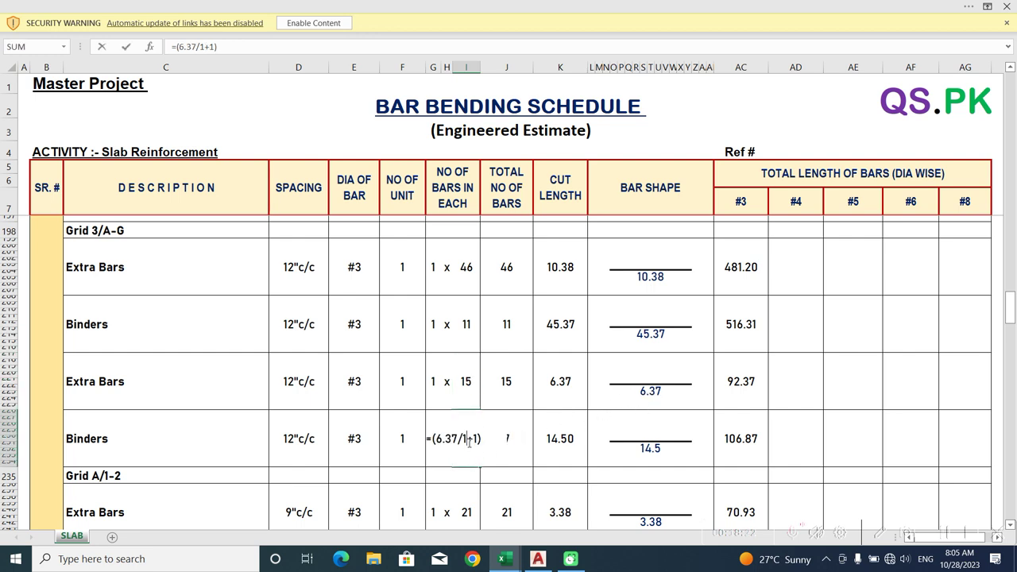
pyautogui.press('Escape')
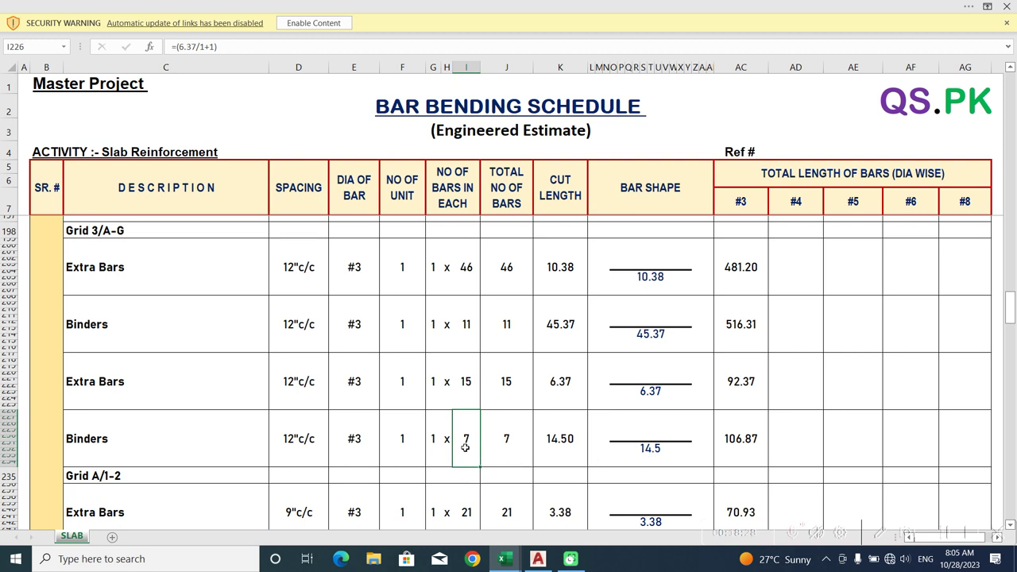
pyautogui.scroll(1, 457, 373)
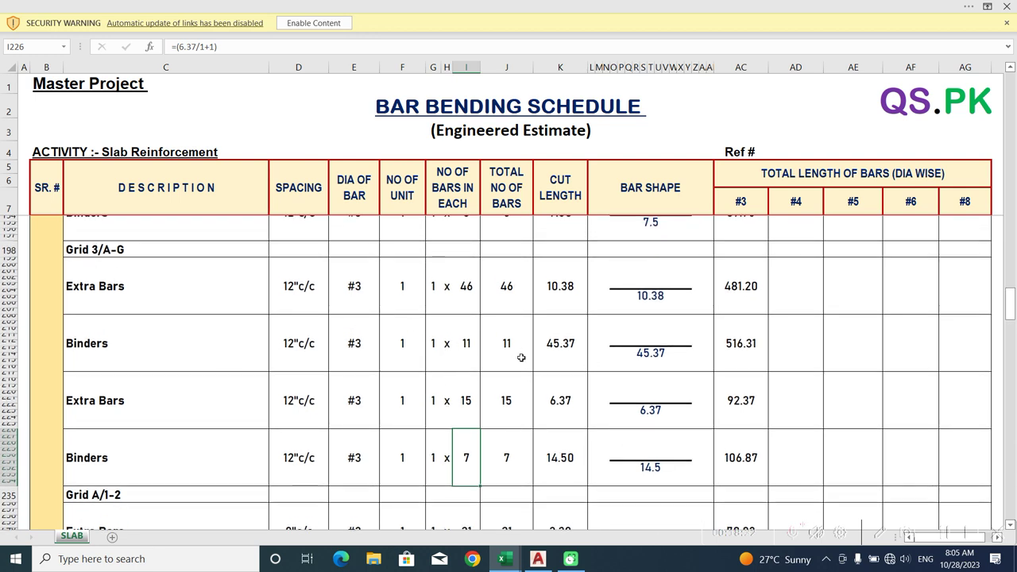
pyautogui.scroll(-1, 520, 357)
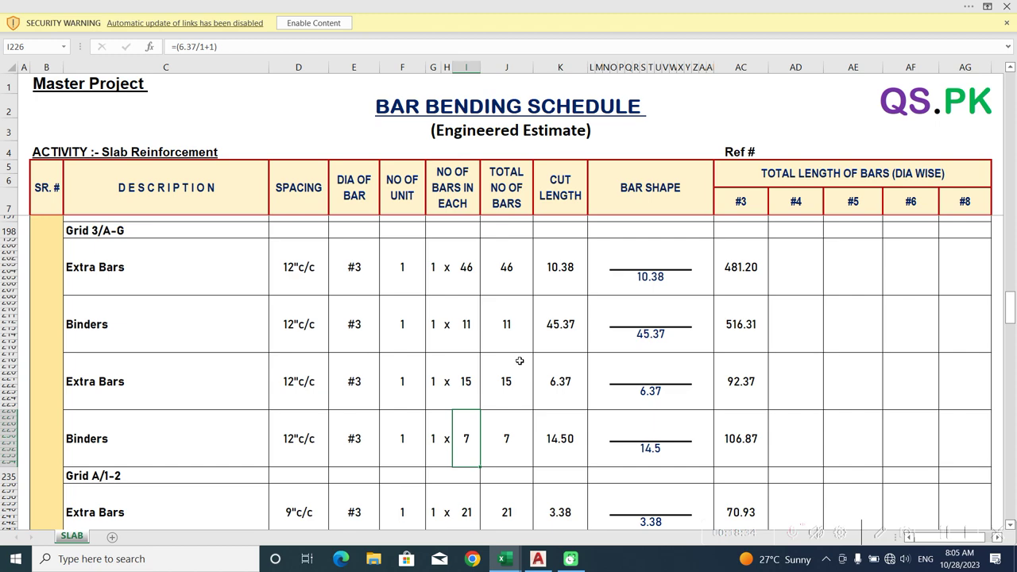
pyautogui.scroll(-1, 520, 361)
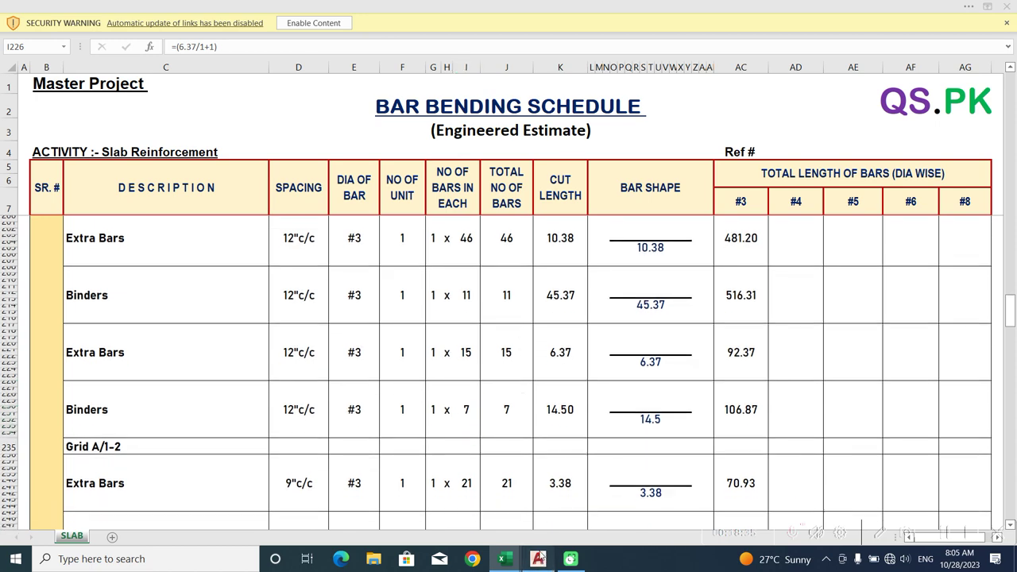
# Compare the slab corners at Grid 1 and Grid 3 beside slab S-1 and beam B-3 on the AutoCAD slab drawing
pyautogui.click(538, 559)
pyautogui.scroll(-2, 716, 411)
pyautogui.moveTo(716, 412); pyautogui.dragTo(573, 392, button='middle')
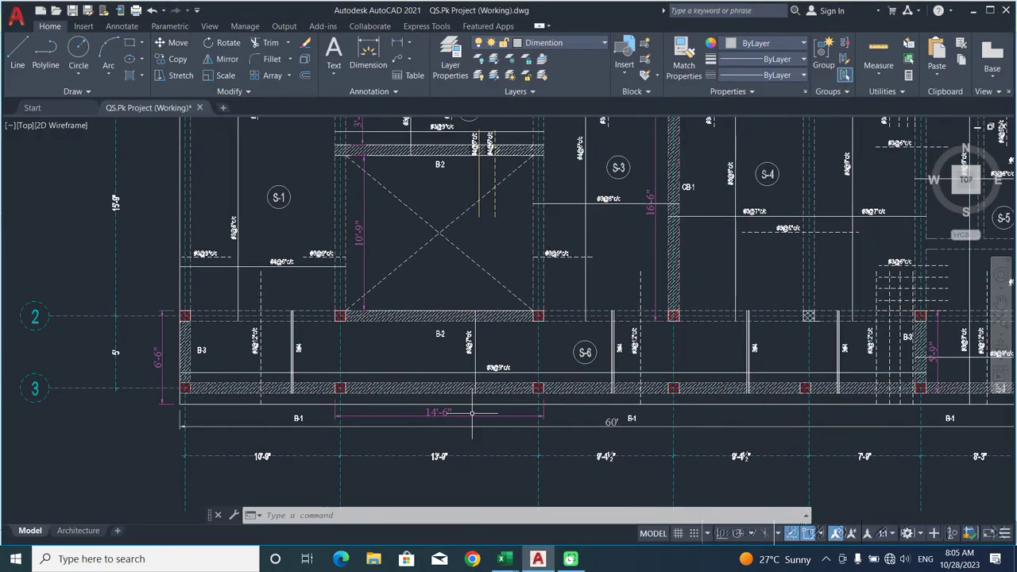
pyautogui.scroll(4, 151, 407)
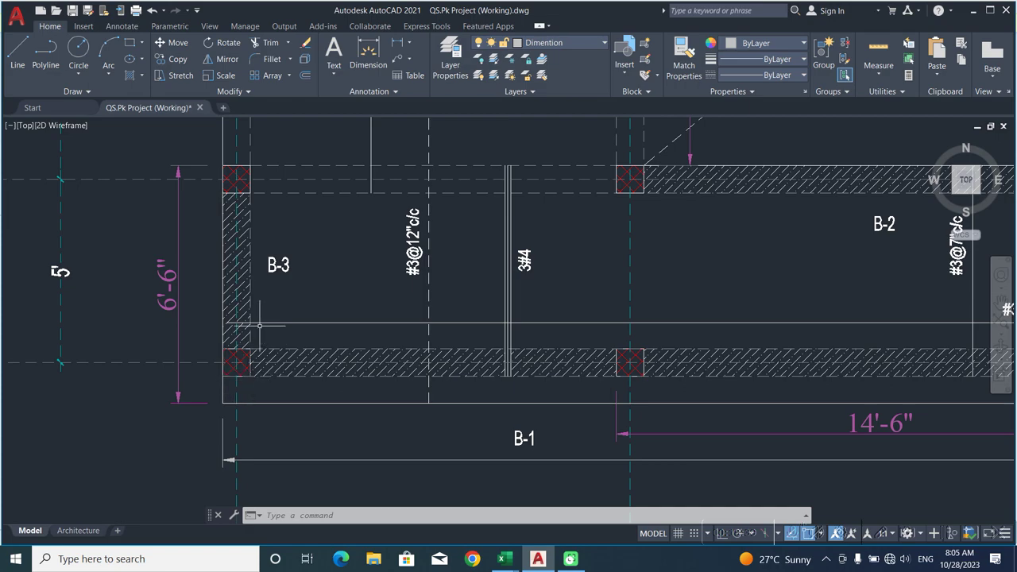
pyautogui.scroll(-5, 259, 329)
pyautogui.scroll(4, 260, 249)
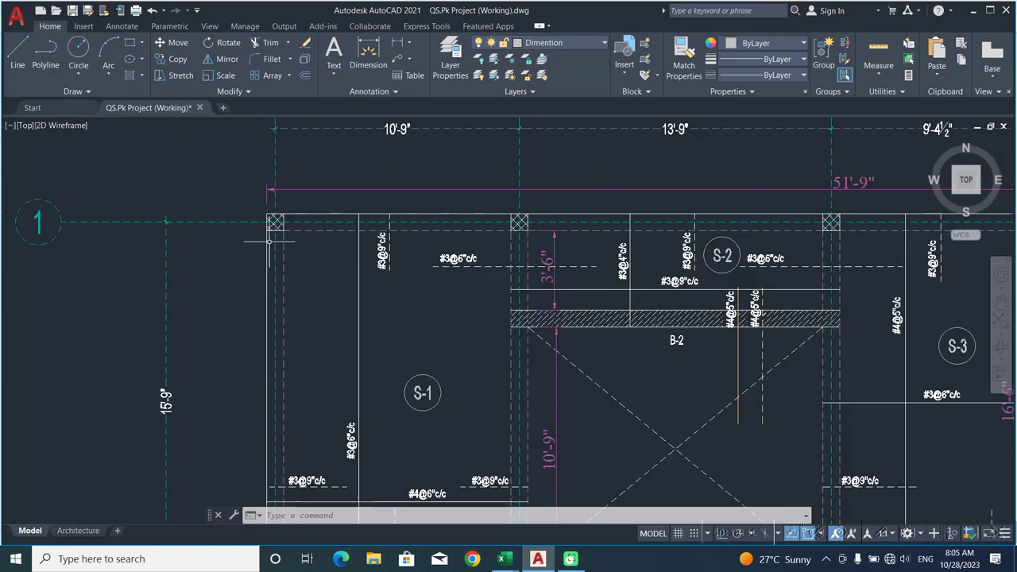
pyautogui.moveTo(420, 431); pyautogui.dragTo(441, 230, button='middle')
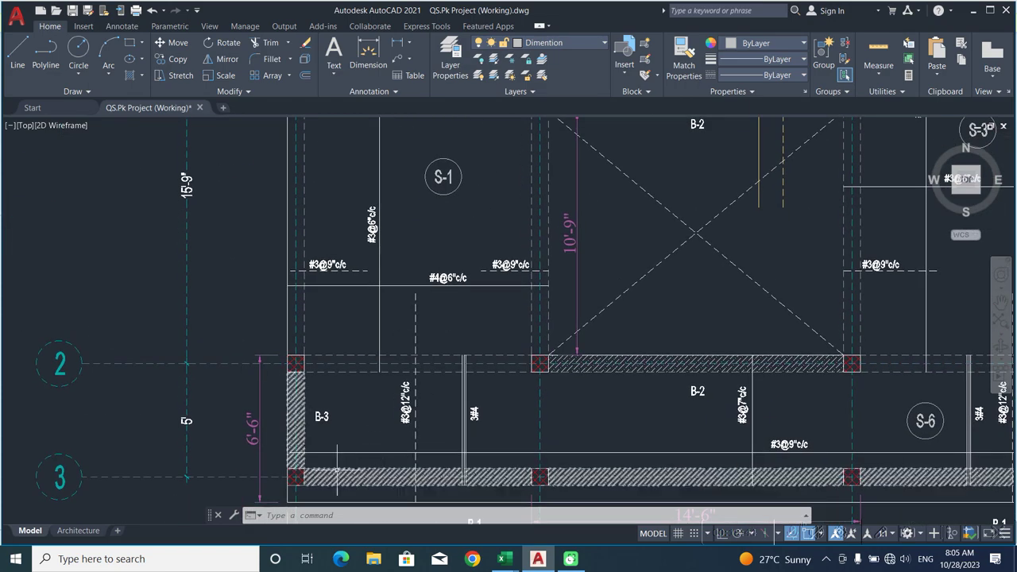
# Examine the slab edge projecting beyond beam B-1 along Grid 3, from beam B-3 across slab S-6
pyautogui.moveTo(334, 461); pyautogui.dragTo(341, 390, button='middle')
pyautogui.scroll(4, 306, 397)
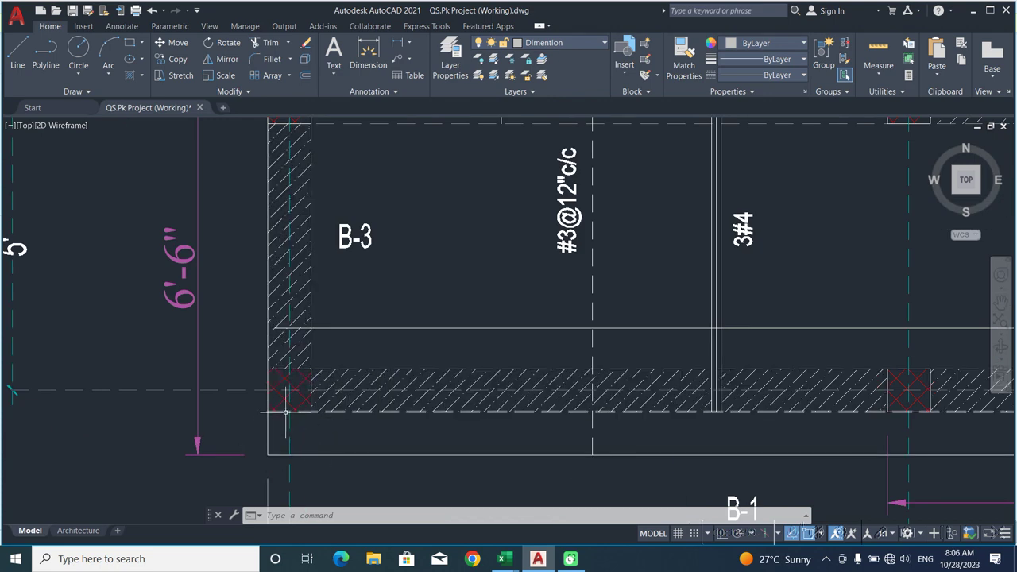
pyautogui.scroll(-2, 296, 440)
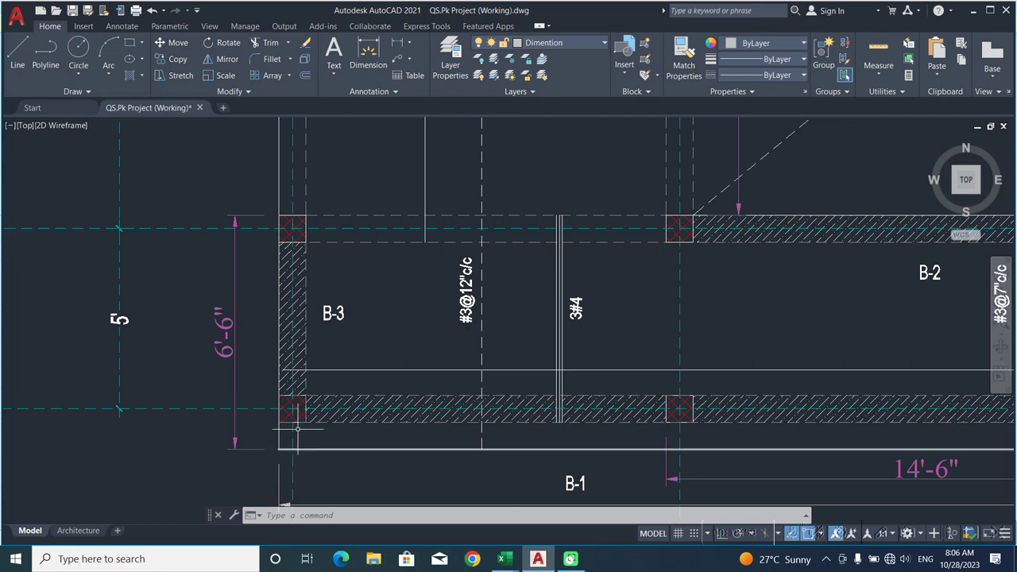
pyautogui.scroll(-2, 297, 431)
pyautogui.moveTo(890, 365)
pyautogui.mouseDown(button='middle')
pyautogui.moveTo(374, 359)
pyautogui.moveTo(437, 409)
pyautogui.mouseUp(button='middle')
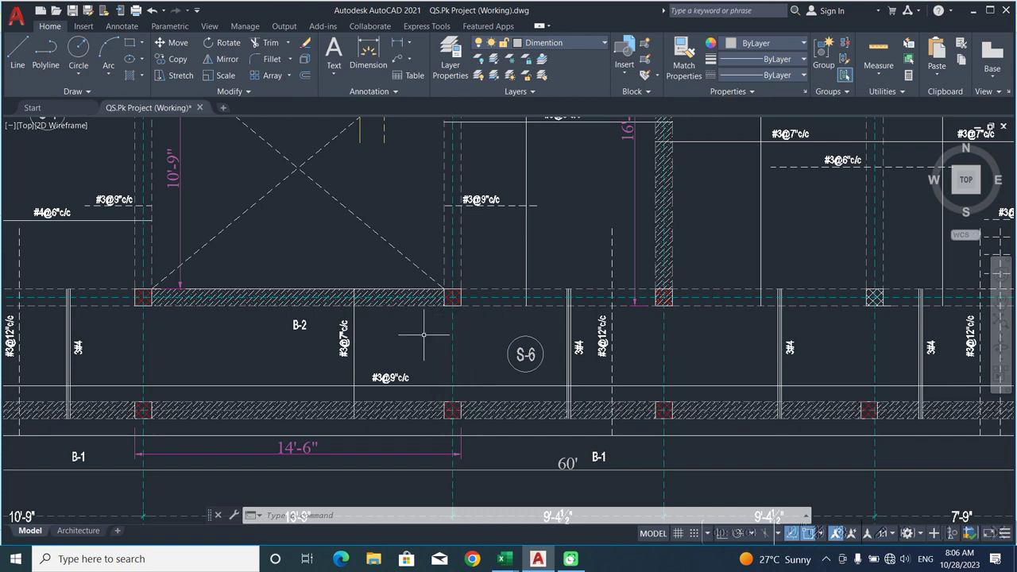
pyautogui.scroll(-2, 497, 358)
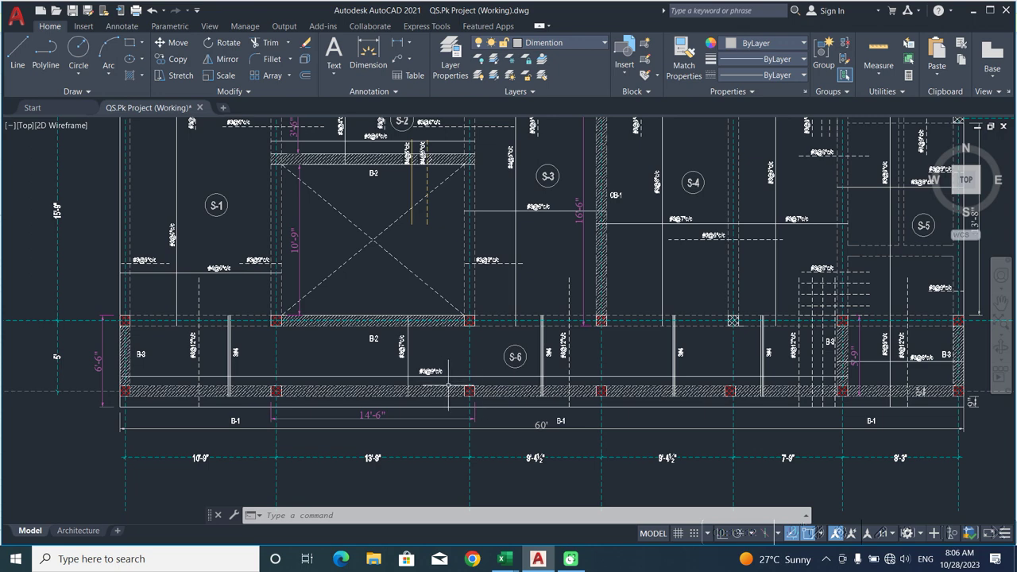
pyautogui.moveTo(450, 387); pyautogui.dragTo(560, 398, button='middle')
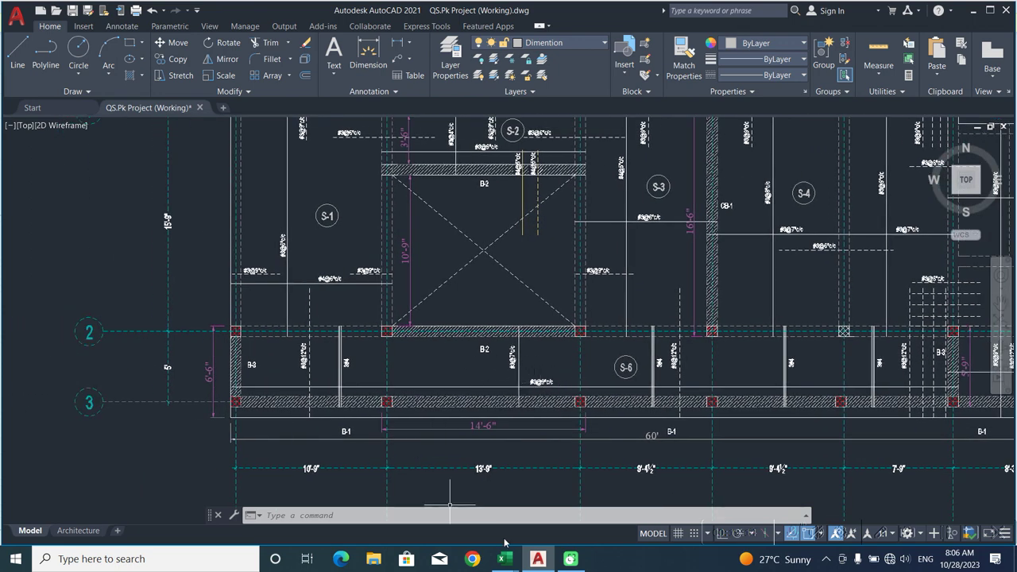
# Return to the Master Project-BBS workbook and locate the Grid A/1-2 Extra Bars and Binders entries
pyautogui.moveTo(504, 558)
pyautogui.click(479, 513)
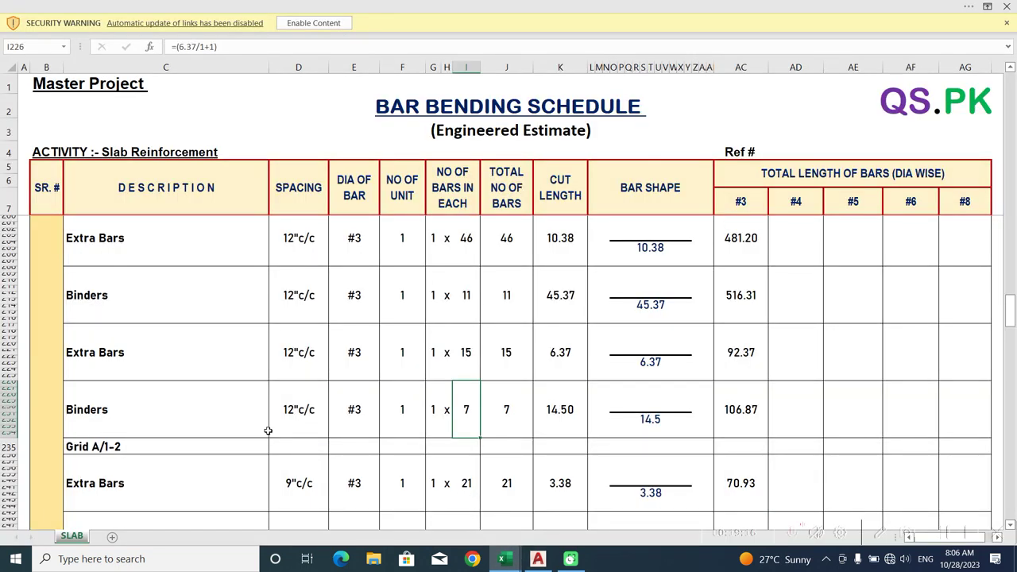
pyautogui.scroll(-3, 268, 431)
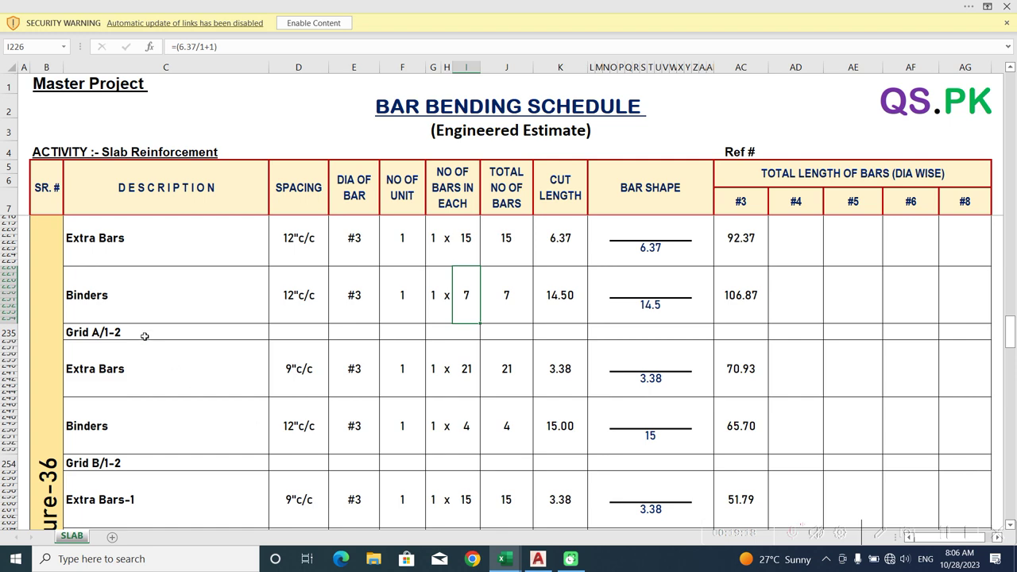
pyautogui.click(145, 336)
pyautogui.scroll(-1, 276, 368)
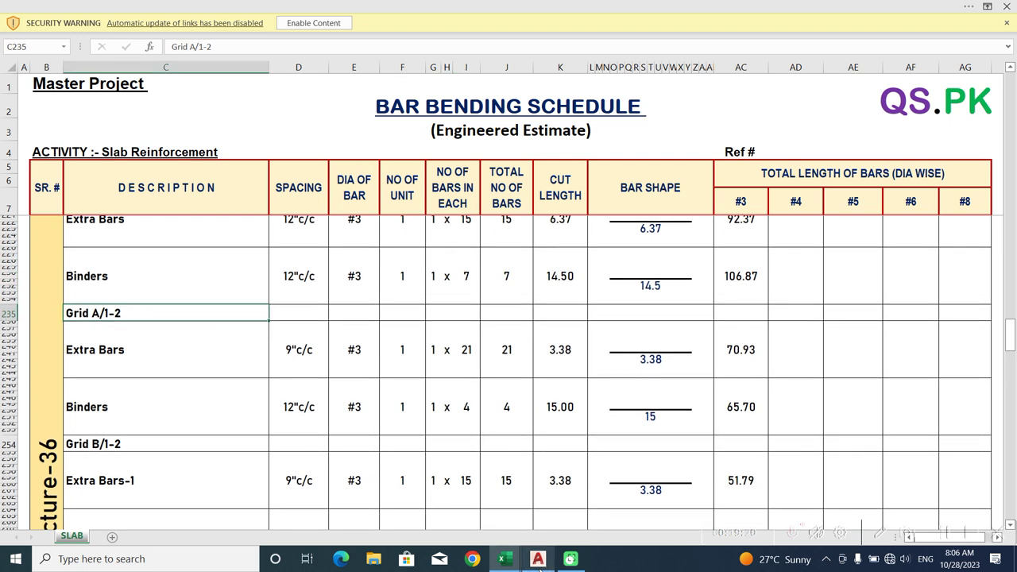
# Locate Grid A/1-2 on the AutoCAD slab drawing and examine its #3@9"c/c extra bars and the 10'-9" span of slab S-1
pyautogui.click(538, 559)
pyautogui.moveTo(328, 295); pyautogui.dragTo(372, 416, button='middle')
pyautogui.scroll(-3, 287, 221)
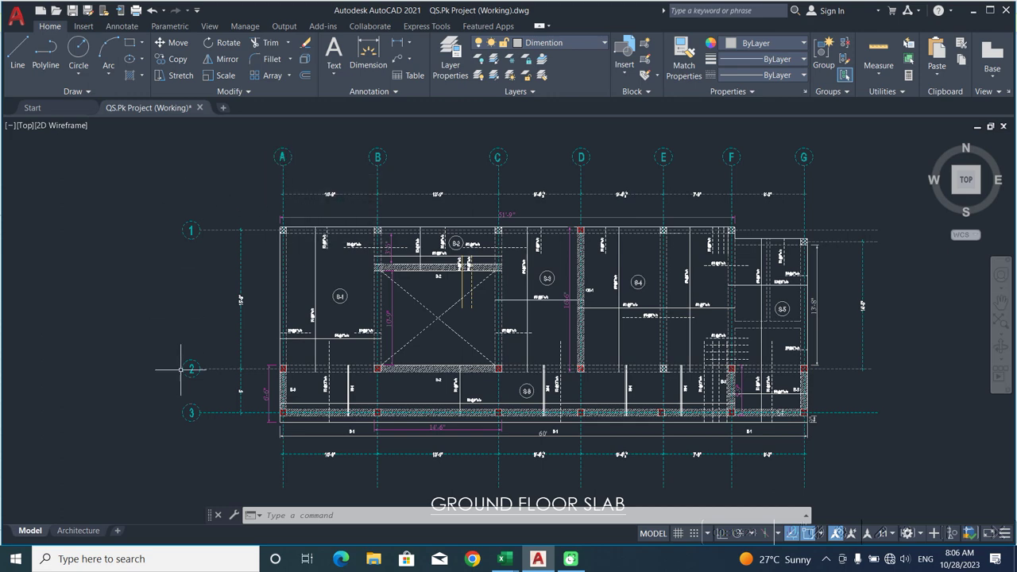
pyautogui.scroll(4, 292, 318)
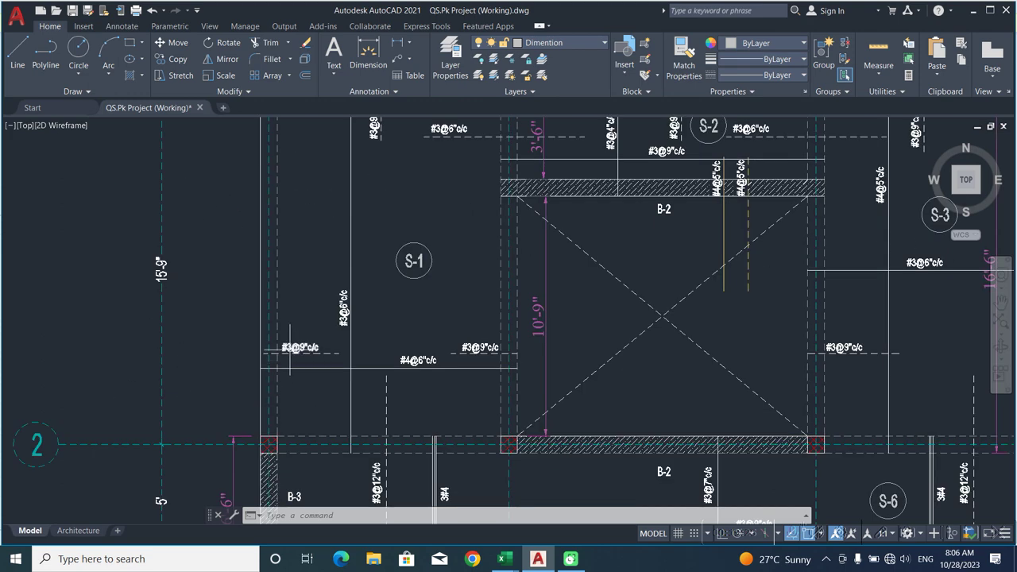
pyautogui.scroll(-2, 289, 347)
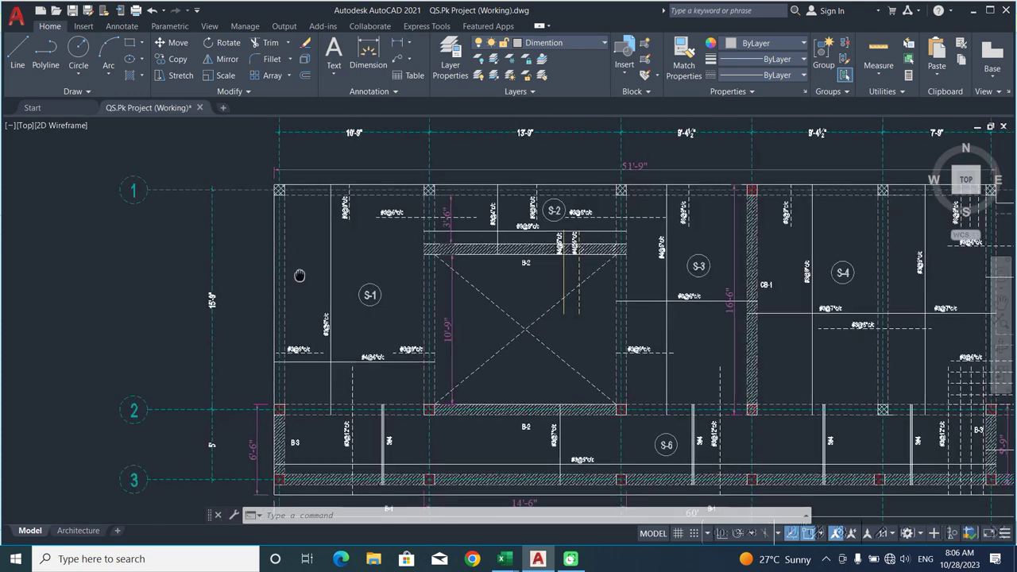
pyautogui.moveTo(296, 270); pyautogui.dragTo(311, 292, button='middle')
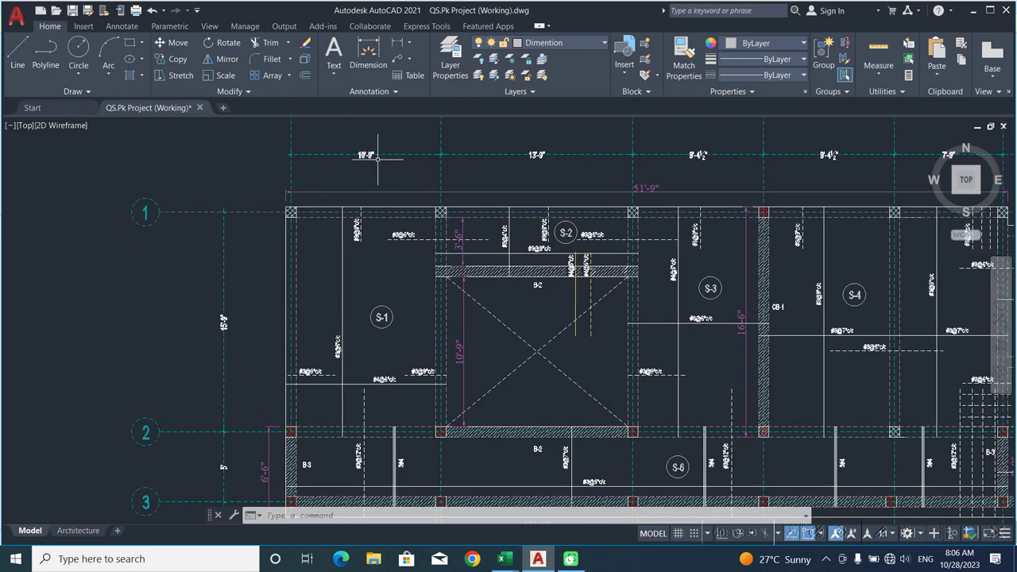
pyautogui.scroll(2, 365, 155)
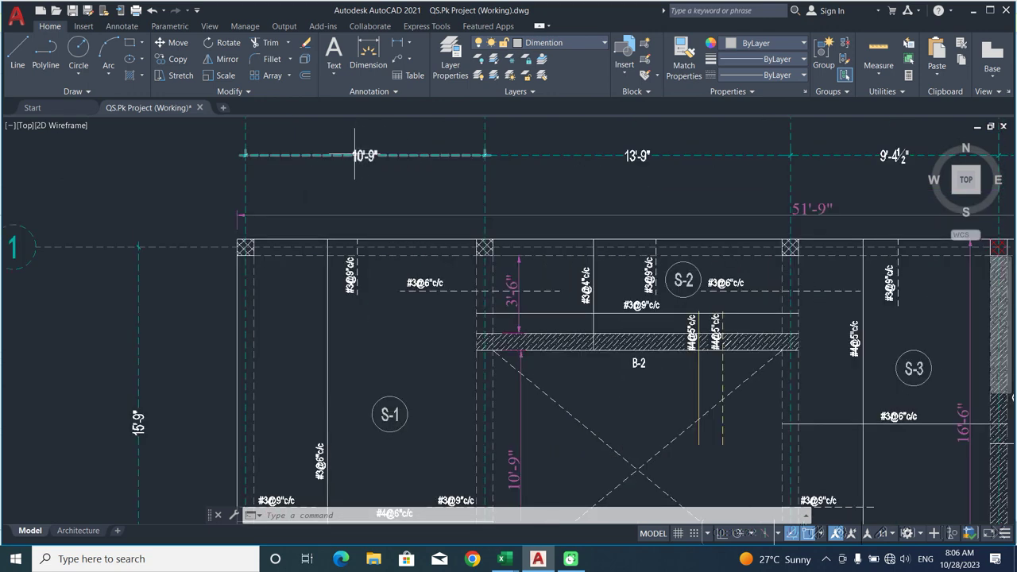
pyautogui.scroll(-2, 351, 206)
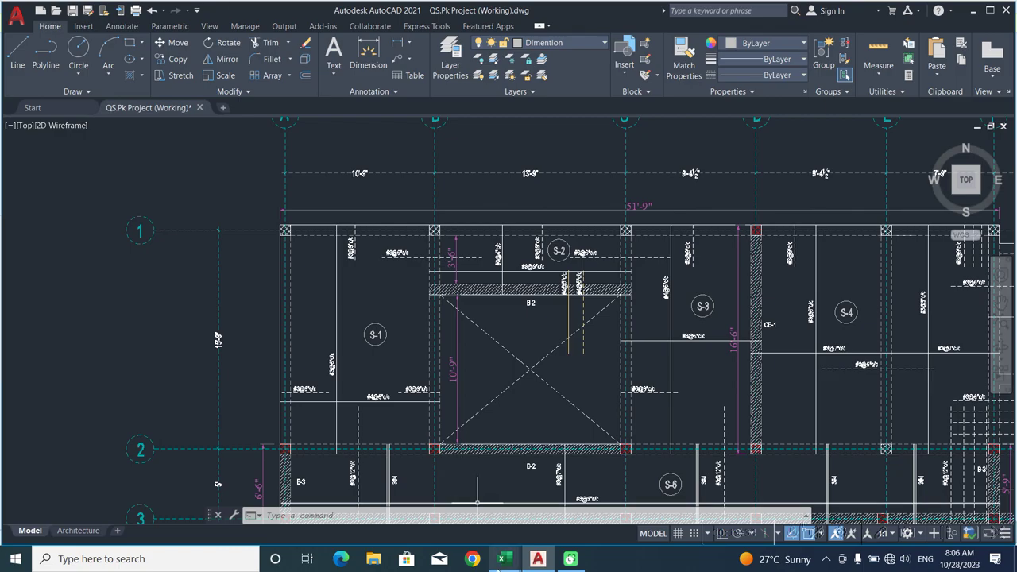
# Review the length formula of the Grid A/1-2 Extra Bars in Master Project-BBS and switch back to the AutoCAD slab drawing
pyautogui.moveTo(504, 559)
pyautogui.click(498, 516)
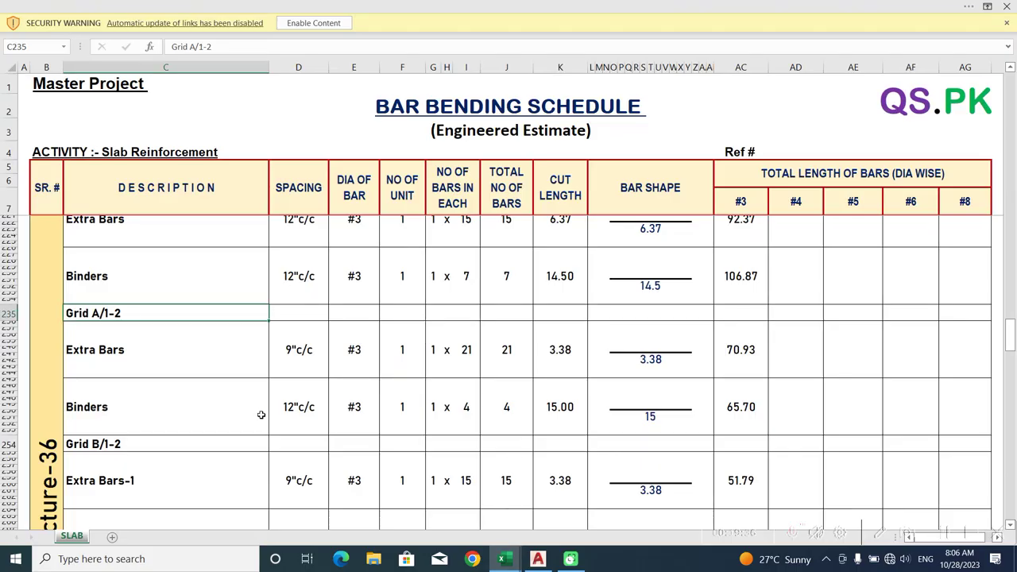
pyautogui.doubleClick(646, 358)
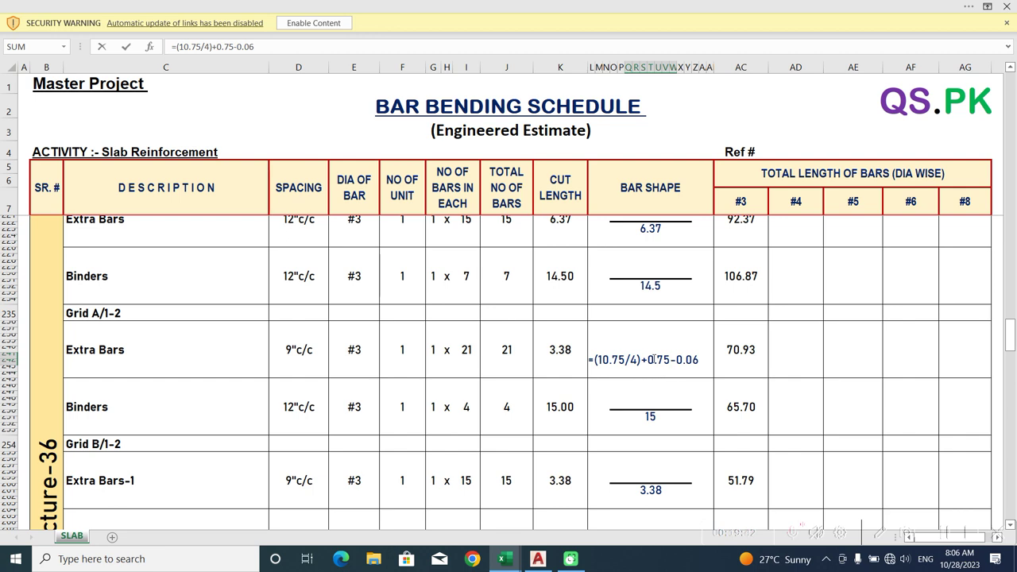
pyautogui.press('Escape')
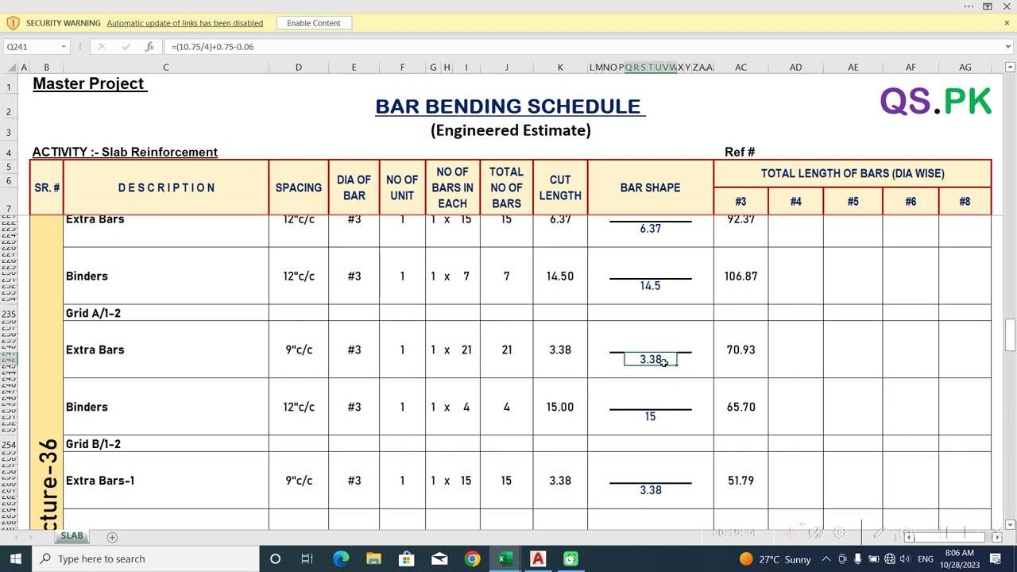
pyautogui.click(538, 558)
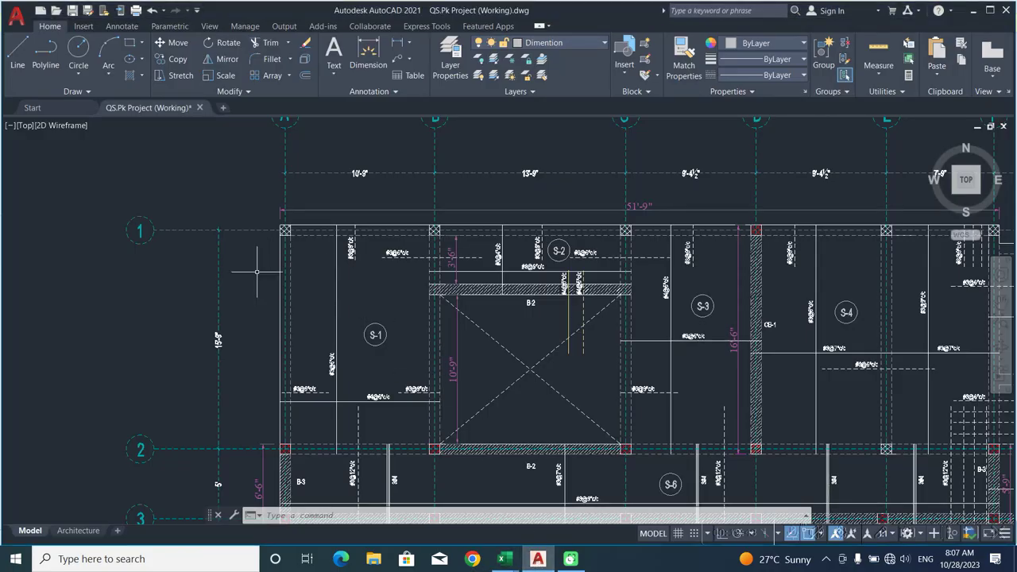
# Examine the Grid A edge of slab S-1 between Grids 1 and 2, with its 15'-9" span and #3@9"c/c extra bars
pyautogui.scroll(2, 213, 359)
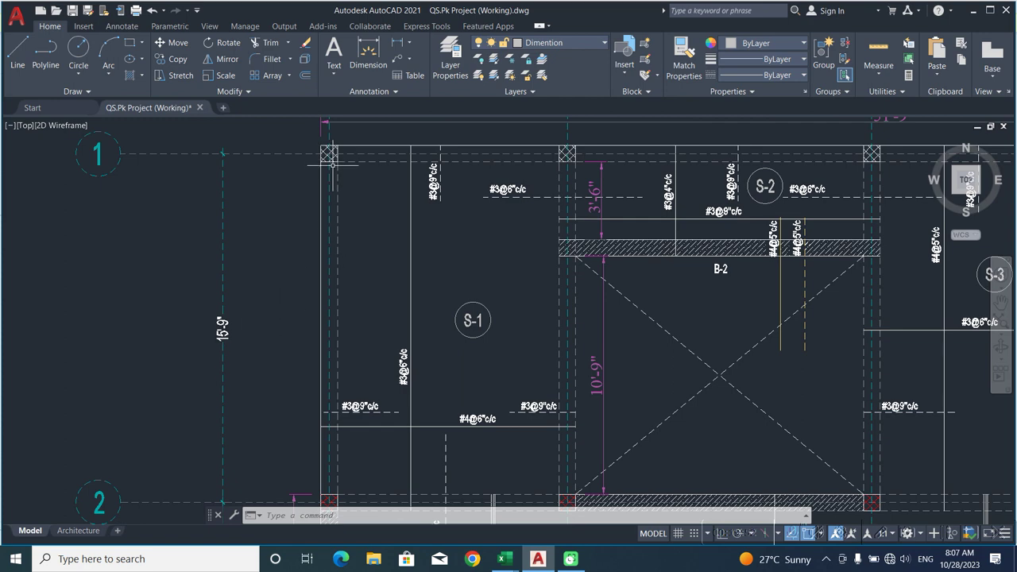
pyautogui.scroll(-2, 329, 155)
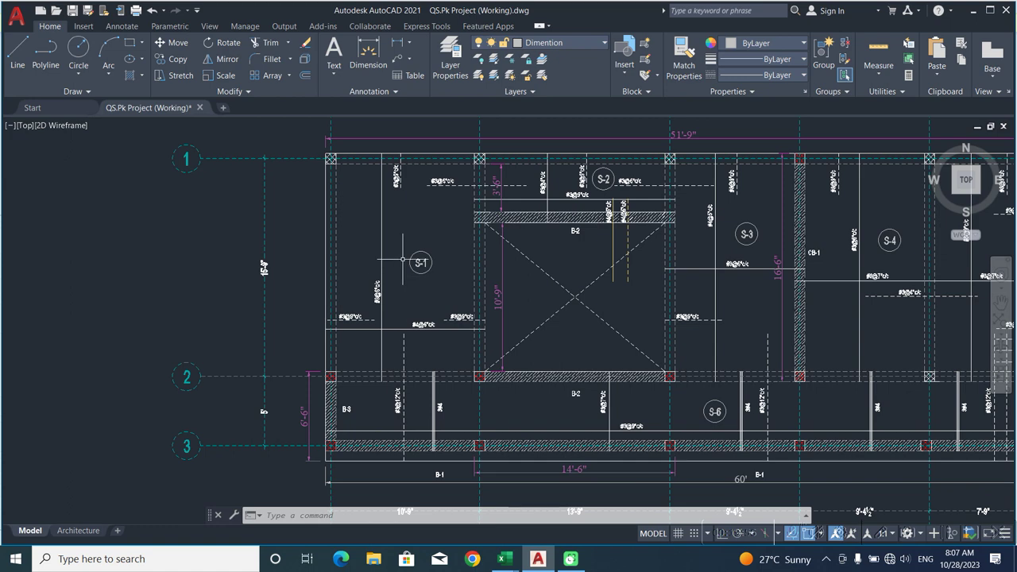
pyautogui.moveTo(400, 252); pyautogui.dragTo(378, 290, button='middle')
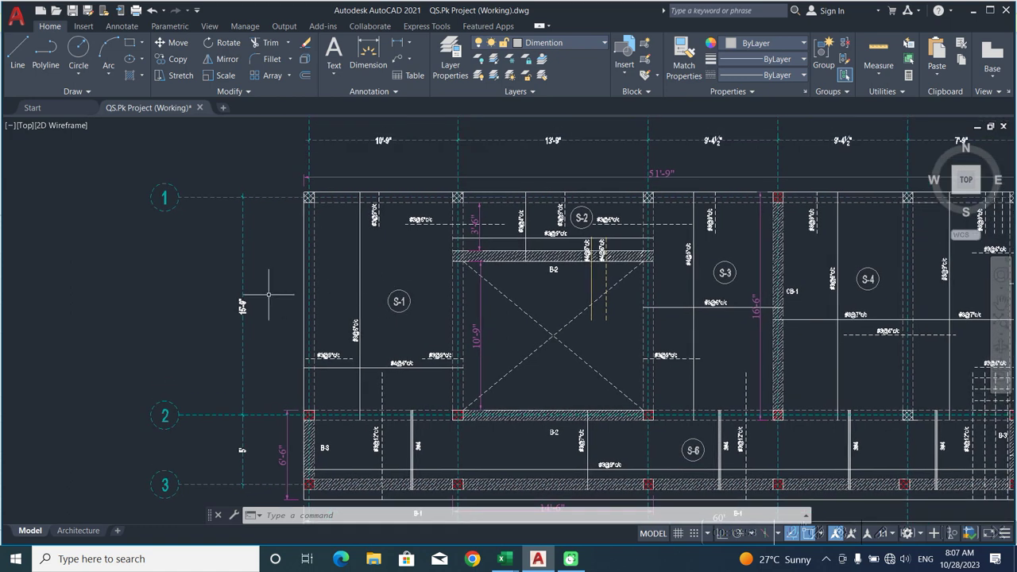
pyautogui.scroll(2, 298, 276)
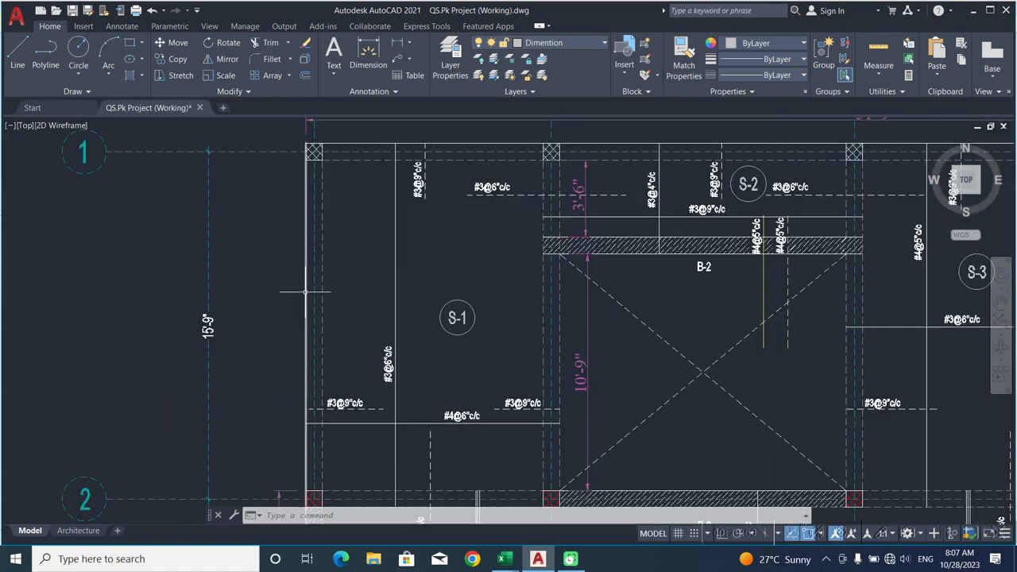
pyautogui.scroll(-2, 307, 295)
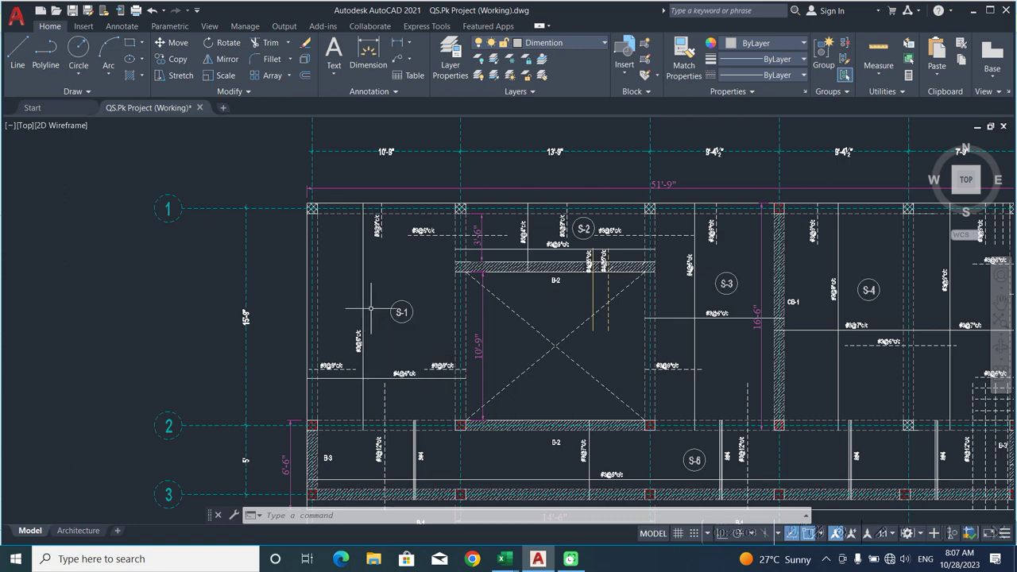
# Examine the #3@6"c/c extra bars crossing Grid F between slabs S-4 and S-5, near Grids 1 and 2
pyautogui.moveTo(779, 317); pyautogui.dragTo(401, 316, button='middle')
pyautogui.scroll(2, 599, 366)
pyautogui.moveTo(604, 287); pyautogui.dragTo(601, 351, button='middle')
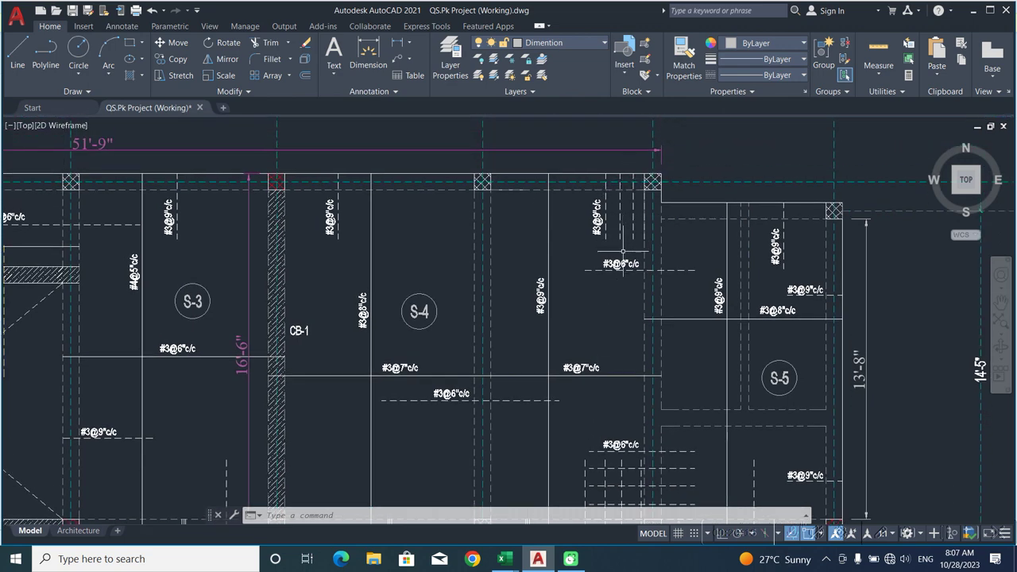
pyautogui.scroll(-2, 623, 250)
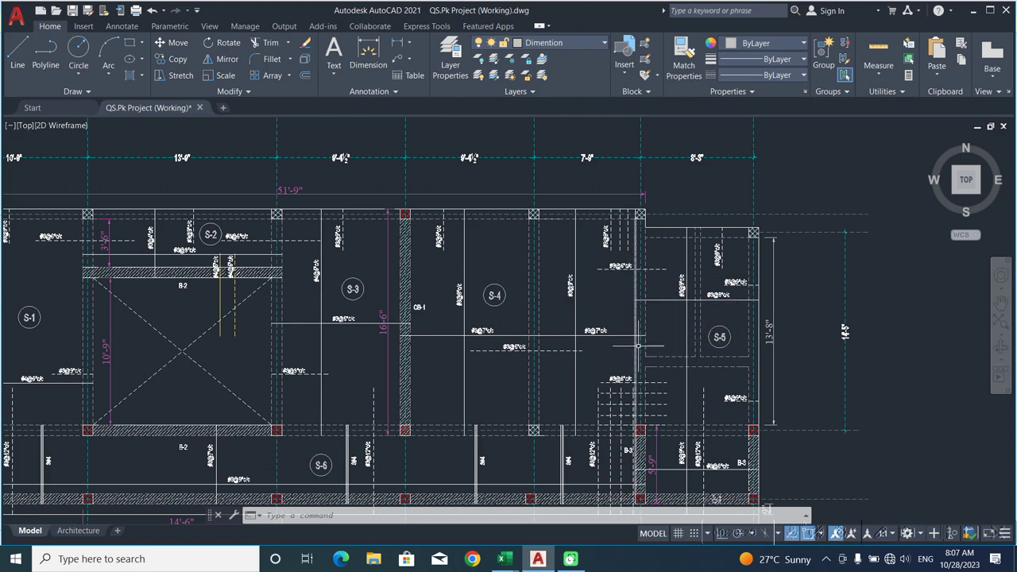
pyautogui.scroll(2, 634, 421)
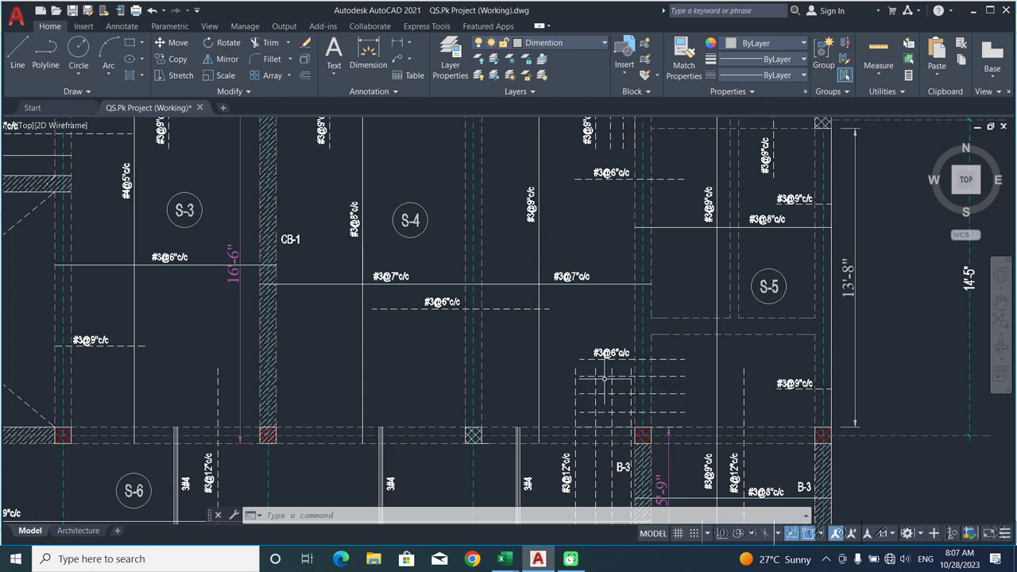
pyautogui.moveTo(596, 310); pyautogui.dragTo(614, 337, button='middle')
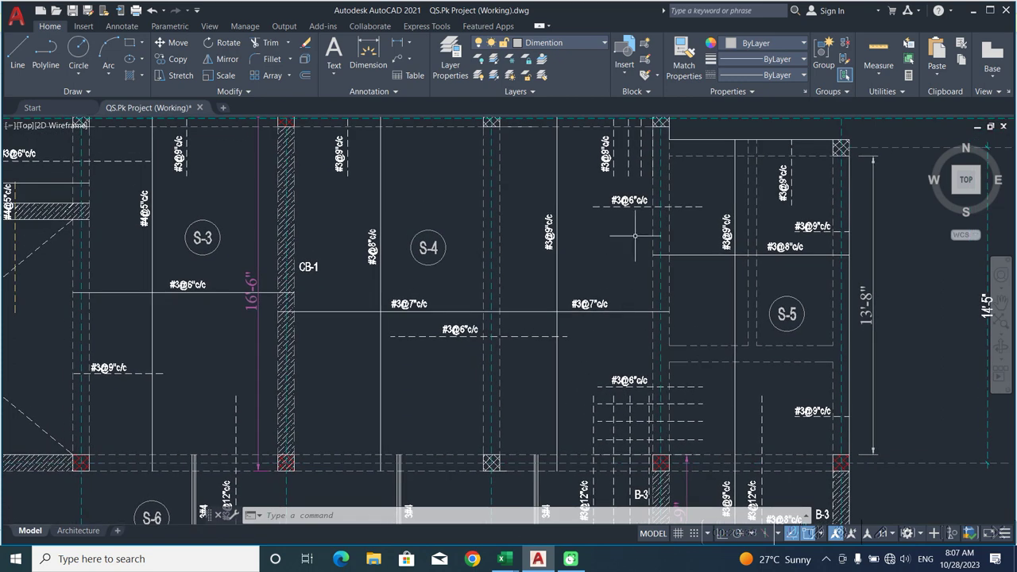
# Compare how the extra bars of Grid F overlap the perpendicular extra bars at its Grid 1 and Grid 2 corners
pyautogui.scroll(-2, 636, 237)
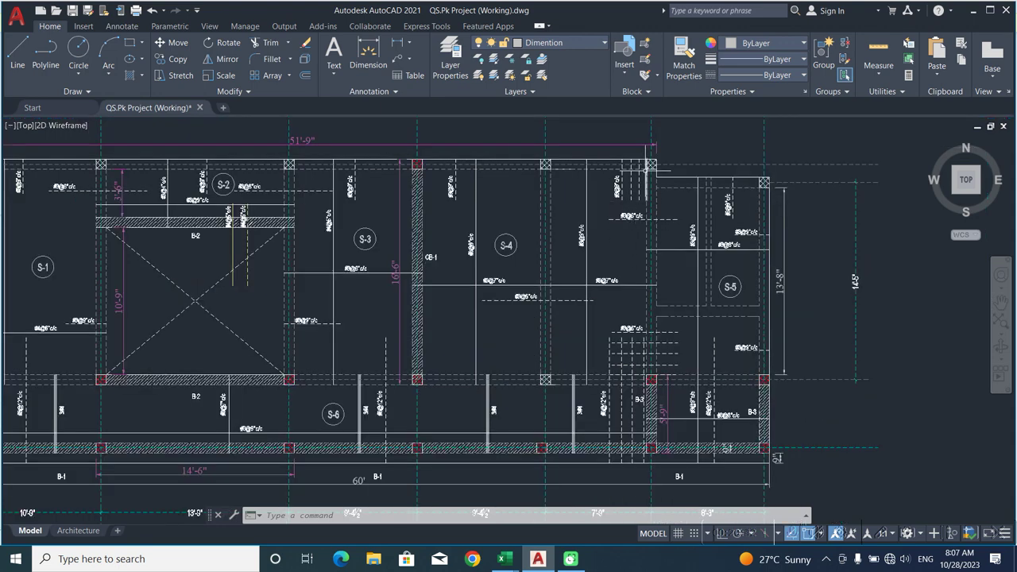
pyautogui.scroll(2, 646, 169)
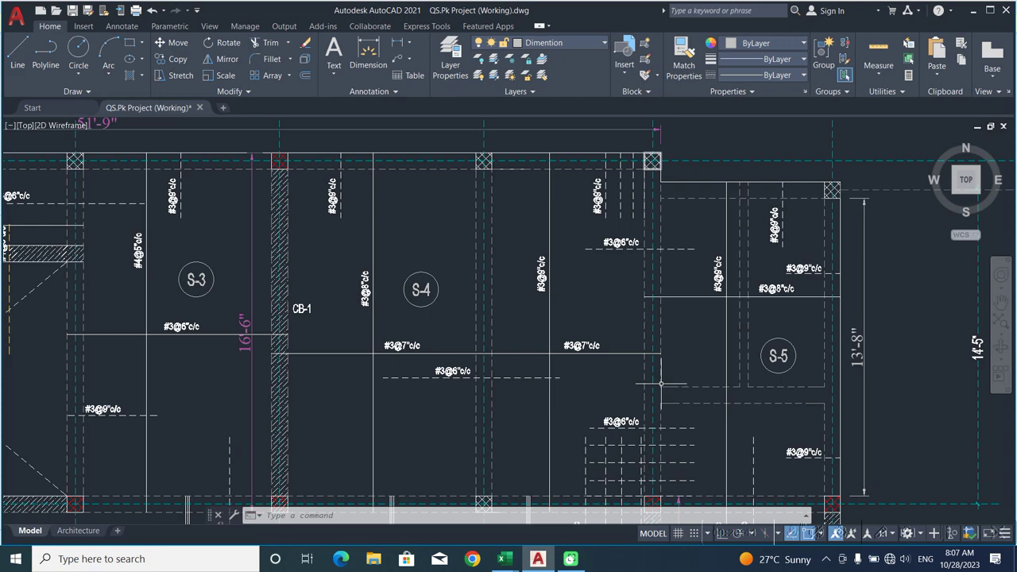
pyautogui.moveTo(662, 382); pyautogui.dragTo(652, 277, button='middle')
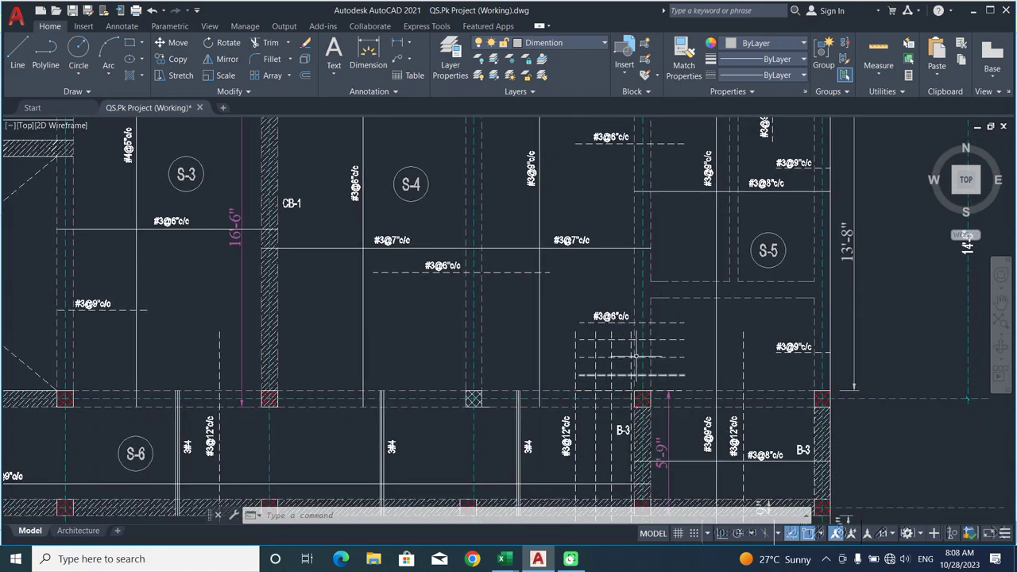
pyautogui.moveTo(600, 278); pyautogui.dragTo(630, 426, button='middle')
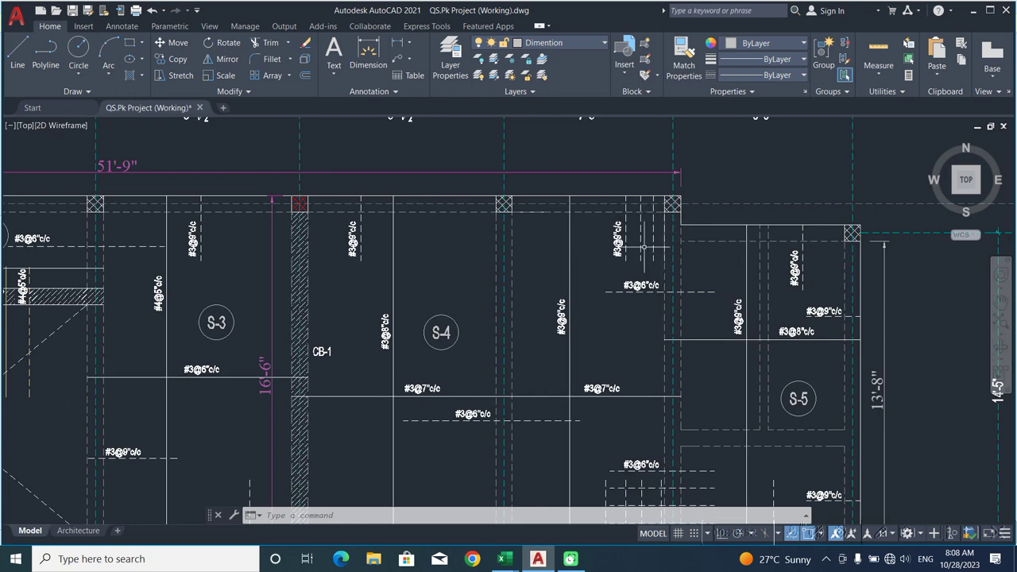
pyautogui.scroll(-2, 630, 350)
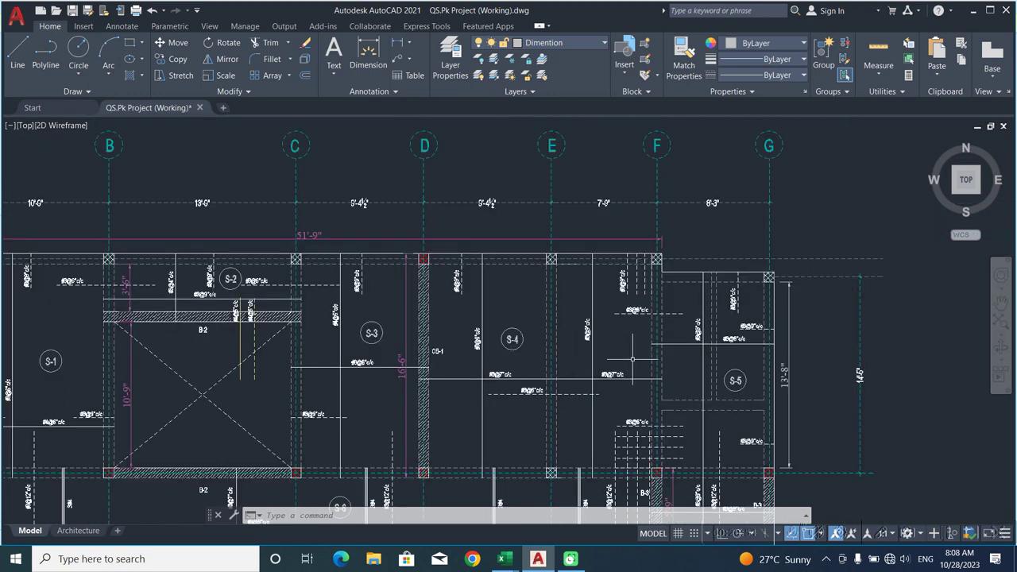
pyautogui.moveTo(632, 357); pyautogui.dragTo(625, 319, button='middle')
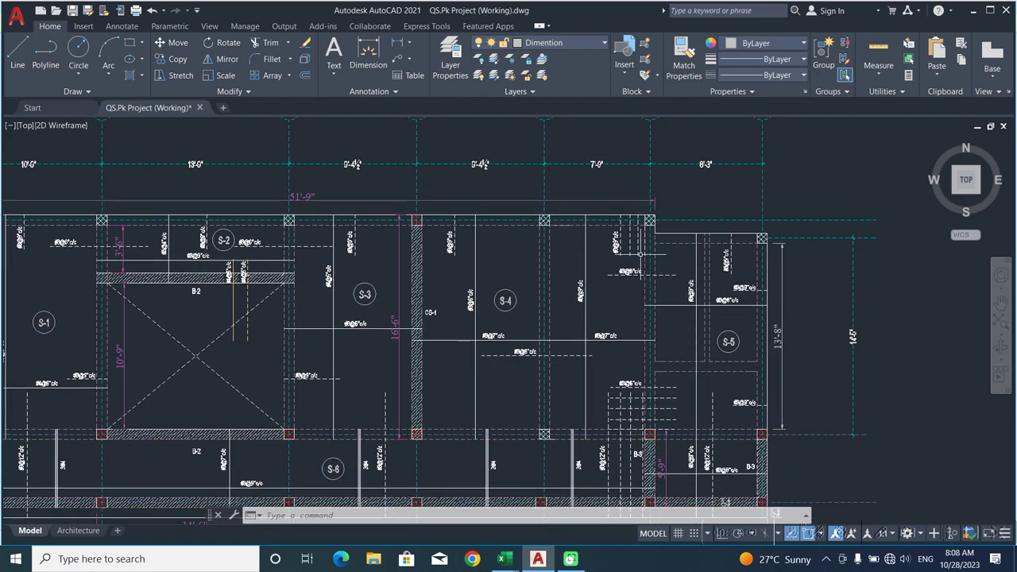
pyautogui.scroll(2, 637, 310)
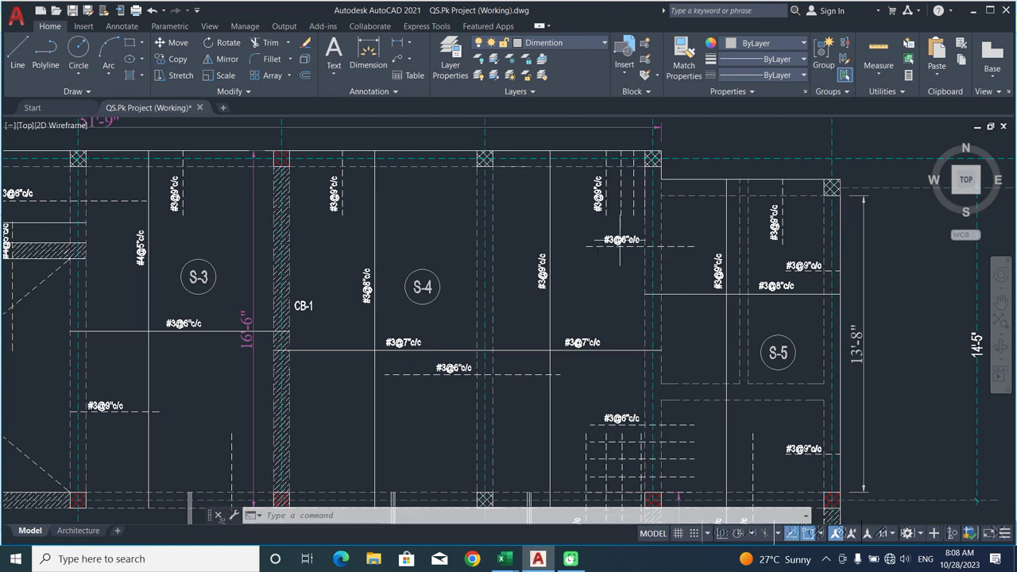
# Return to Grid A/1-2 on the slab drawing and recheck the extent of its extra bars from Grid 1 to Grid 2
pyautogui.scroll(-6, 620, 375)
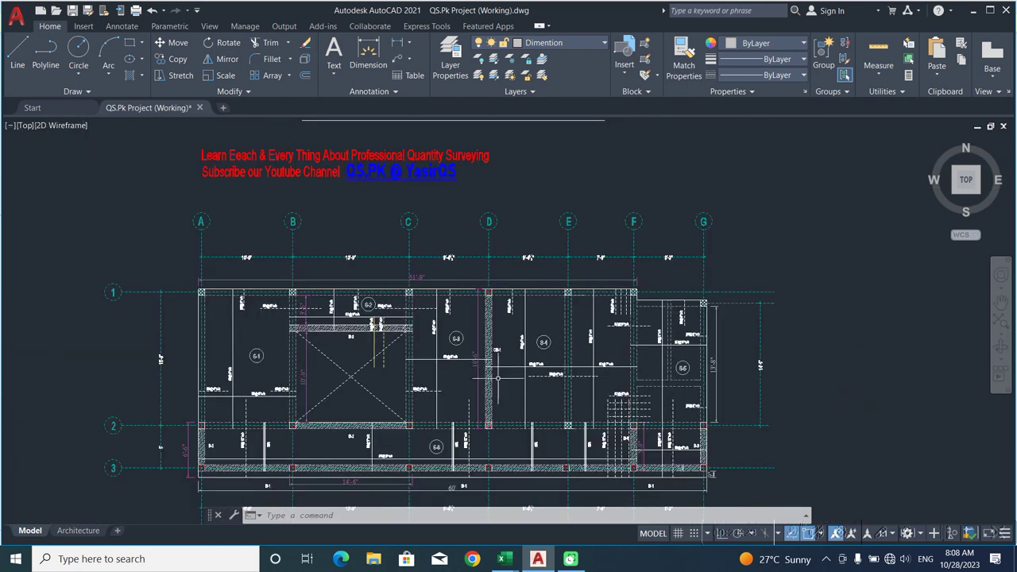
pyautogui.moveTo(363, 382); pyautogui.dragTo(525, 358, button='middle')
pyautogui.scroll(2, 405, 363)
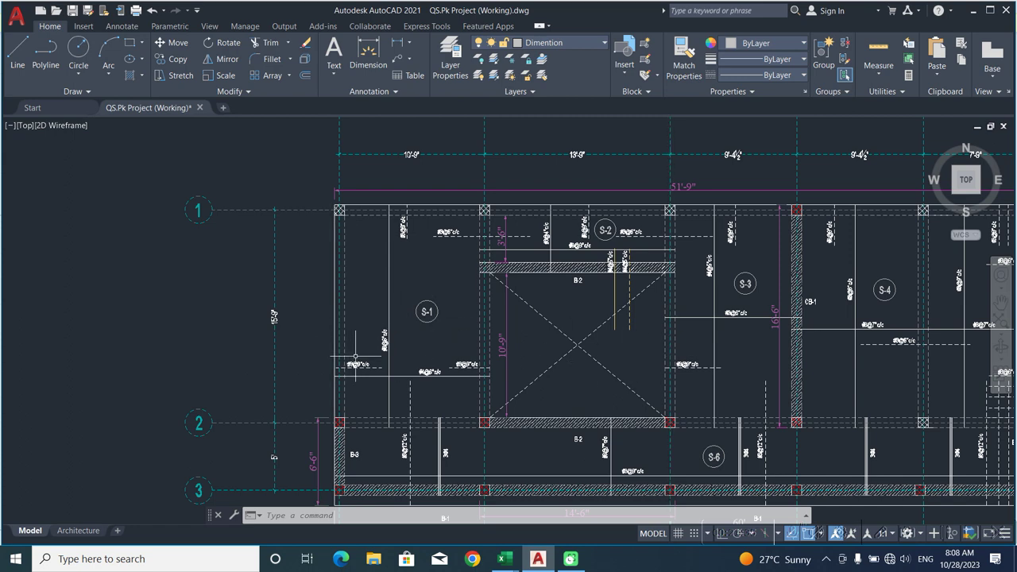
pyautogui.scroll(2, 353, 338)
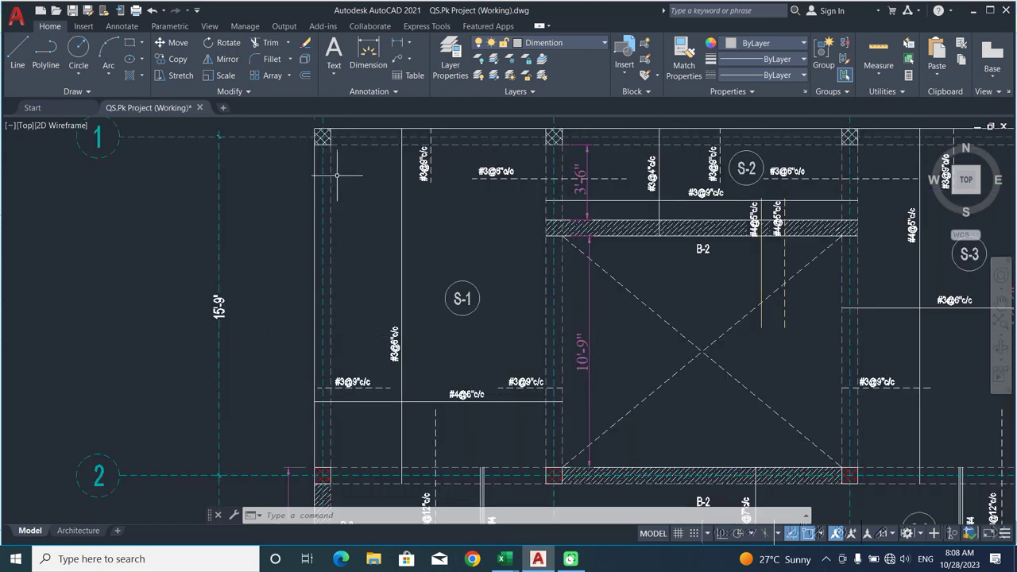
pyautogui.moveTo(352, 329); pyautogui.dragTo(310, 275, button='middle')
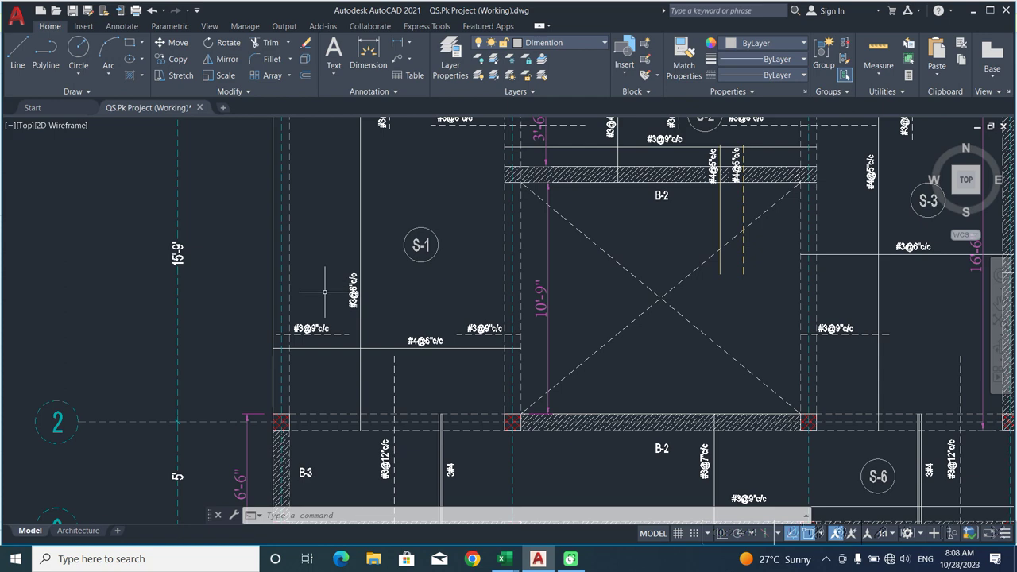
pyautogui.scroll(-2, 324, 292)
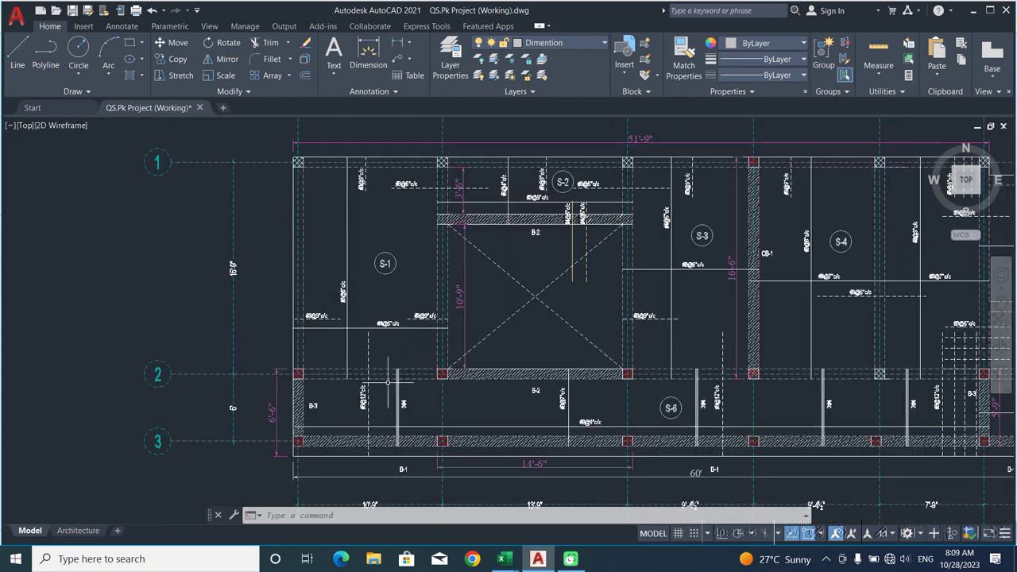
# Switch to the Master Project-BBS workbook and review the Grid A/1-2 binder length and the quantity formulas of its Extra Bars and Binders
pyautogui.moveTo(503, 559)
pyautogui.click(537, 505)
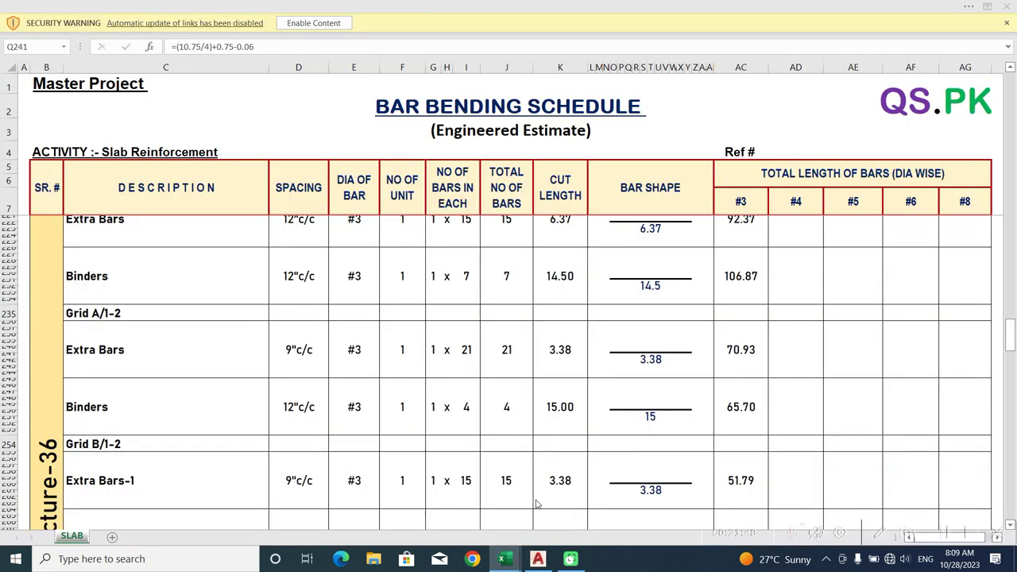
pyautogui.click(656, 423)
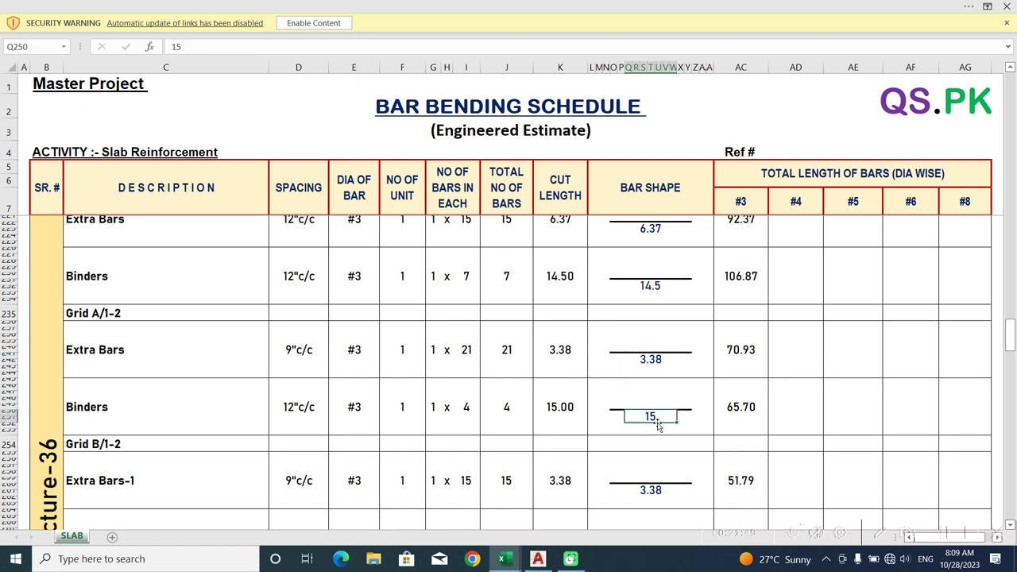
pyautogui.doubleClick(469, 347)
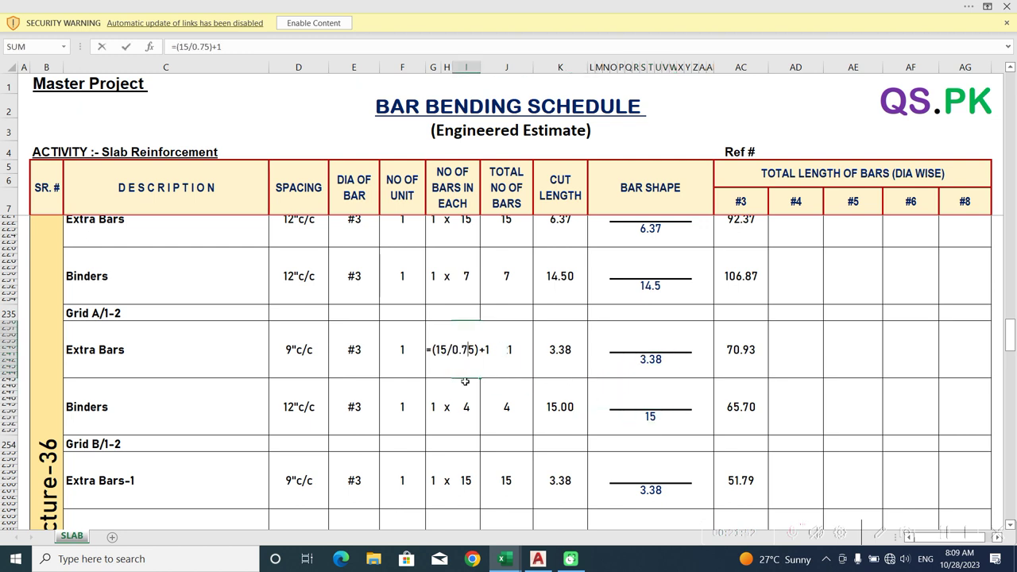
pyautogui.press('Escape')
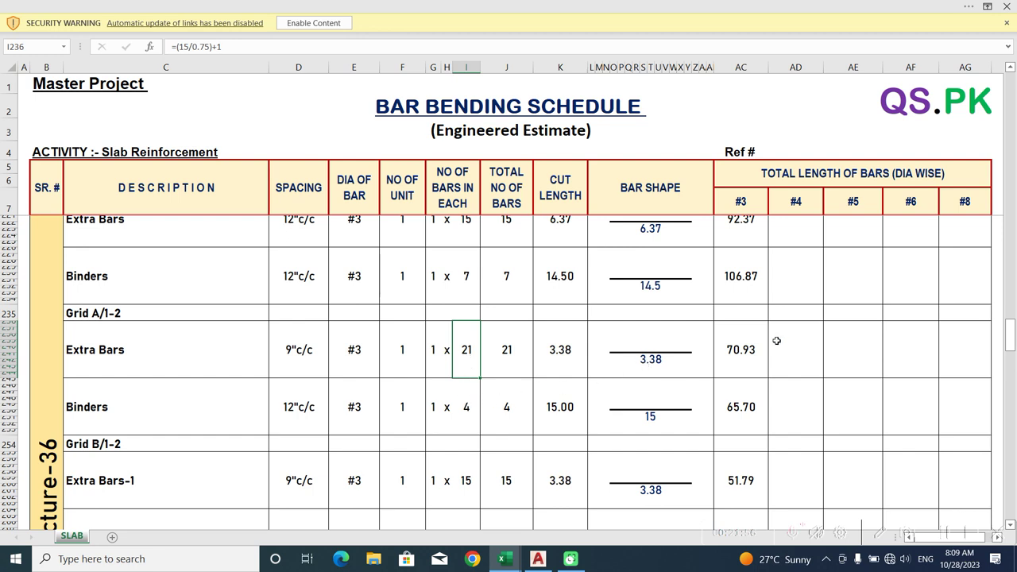
pyautogui.doubleClick(503, 422)
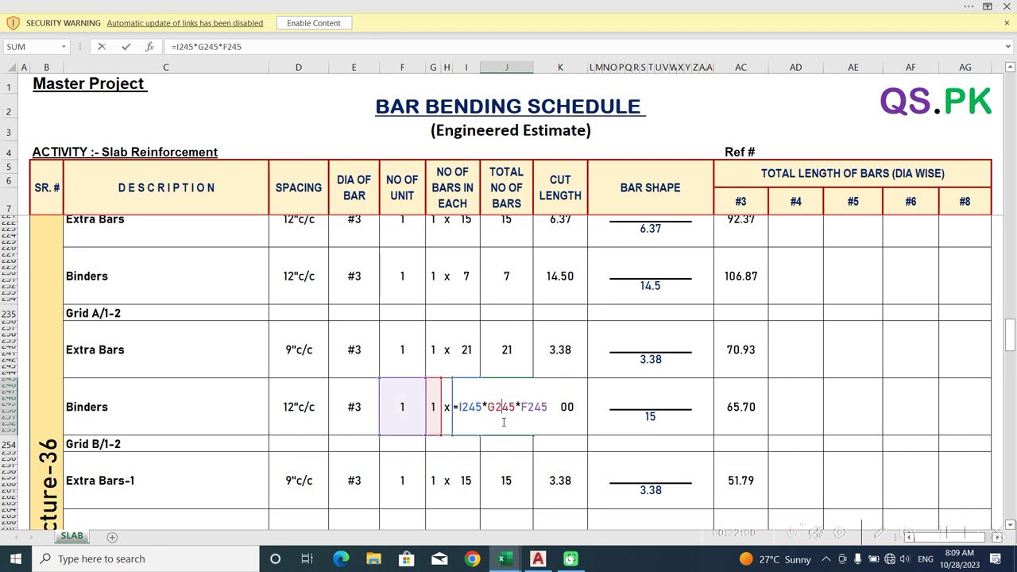
pyautogui.press('Escape')
pyautogui.doubleClick(468, 409)
pyautogui.press('Escape')
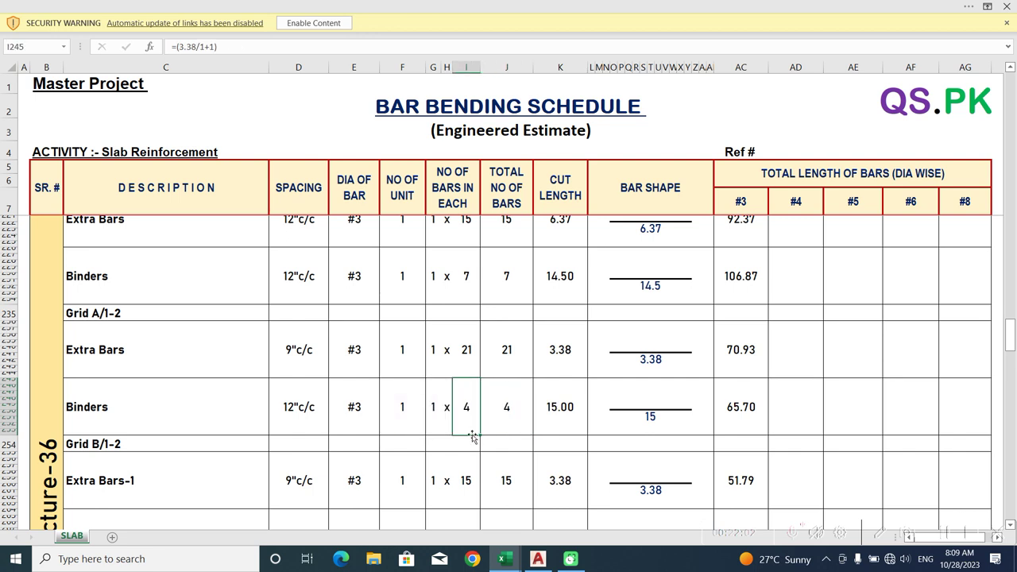
# Locate the Grid B/1-2 Extra Bars-1, Extra Bars-2 and Binders entries, and switch back to the AutoCAD slab drawing
pyautogui.scroll(-3, 472, 435)
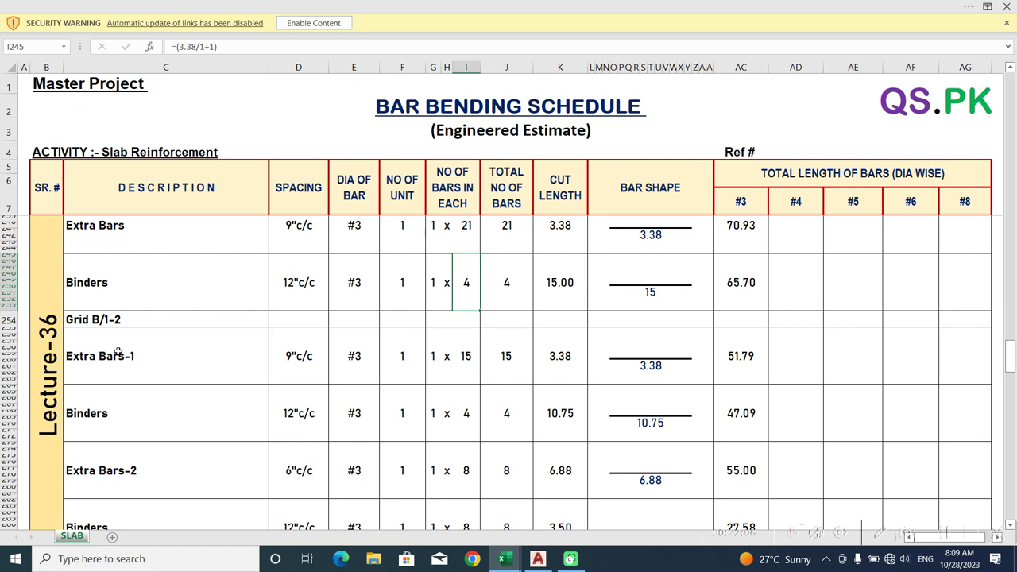
pyautogui.scroll(-1, 125, 337)
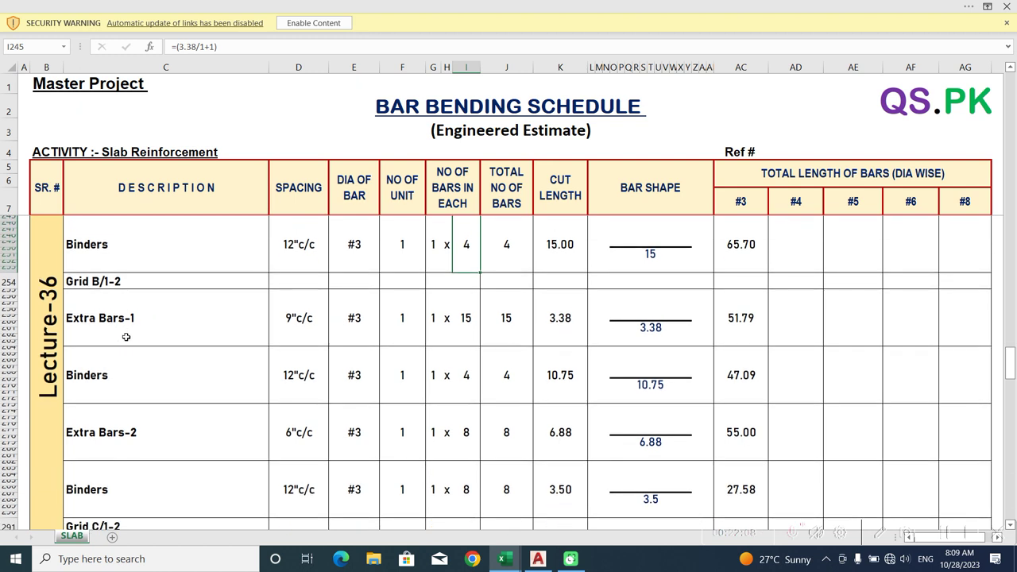
pyautogui.click(538, 558)
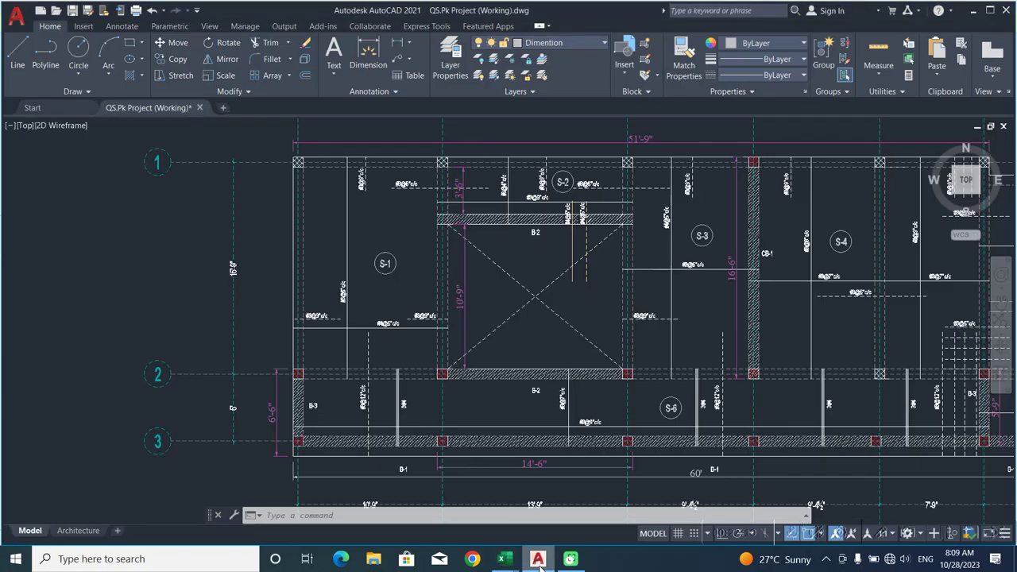
# Examine the #3@9"c/c and #3@6"c/c extra bars along Grid B/1-2, beside the 10'-9" opening and across slabs S-1 and S-2
pyautogui.scroll(2, 429, 357)
pyautogui.moveTo(500, 322); pyautogui.dragTo(510, 399, button='middle')
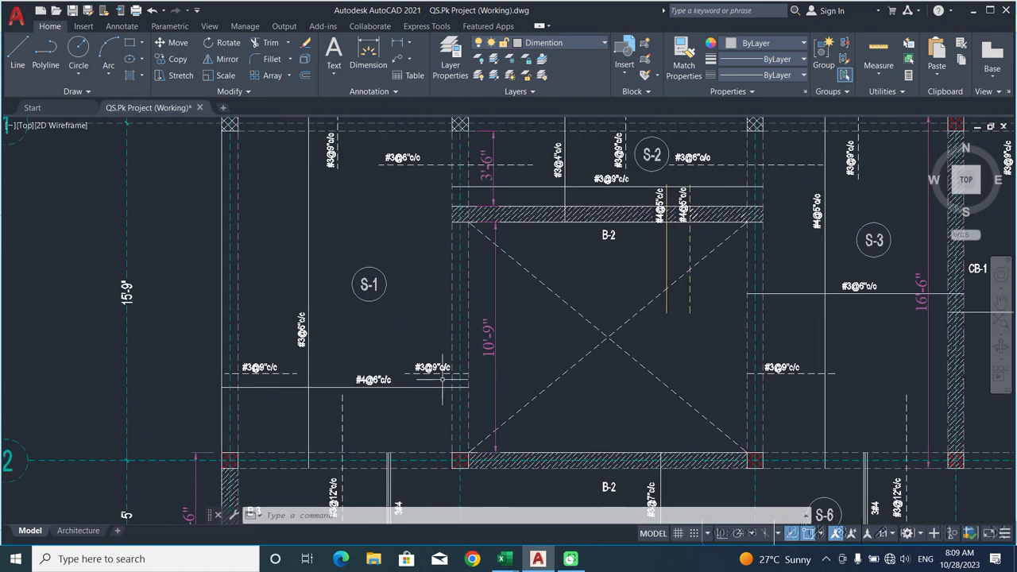
pyautogui.moveTo(436, 322); pyautogui.dragTo(443, 414, button='middle')
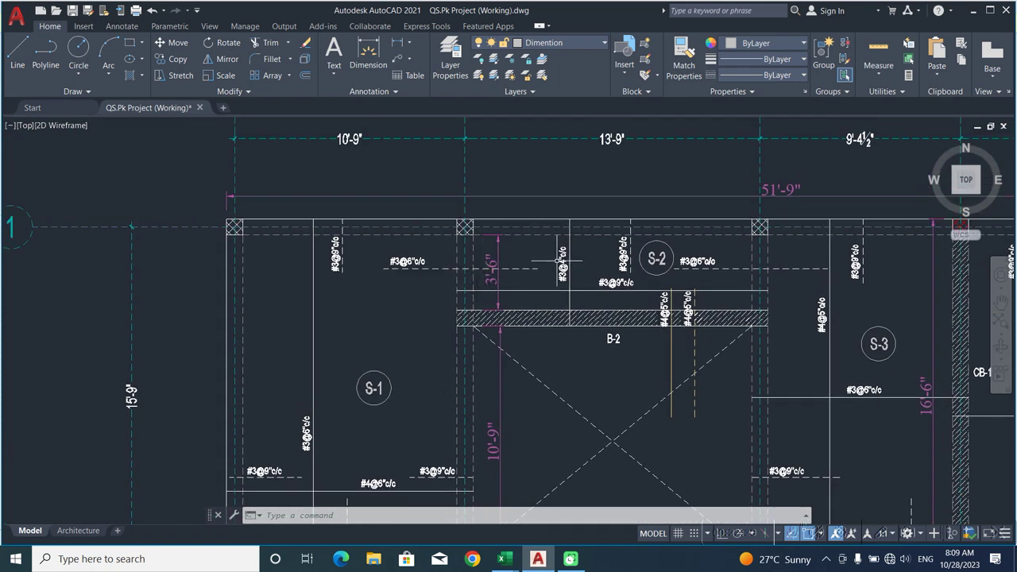
pyautogui.scroll(2, 419, 273)
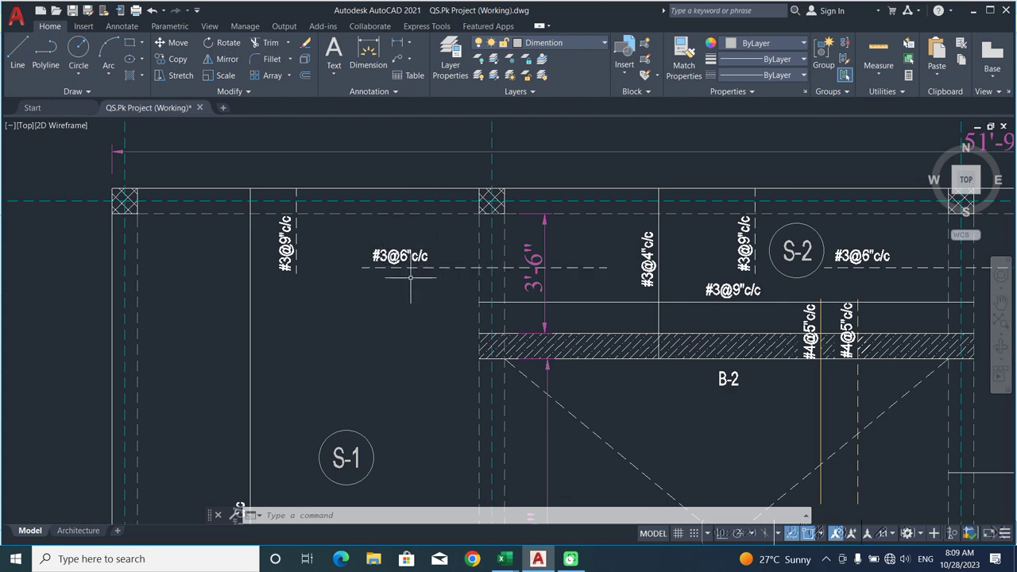
pyautogui.scroll(-2, 456, 291)
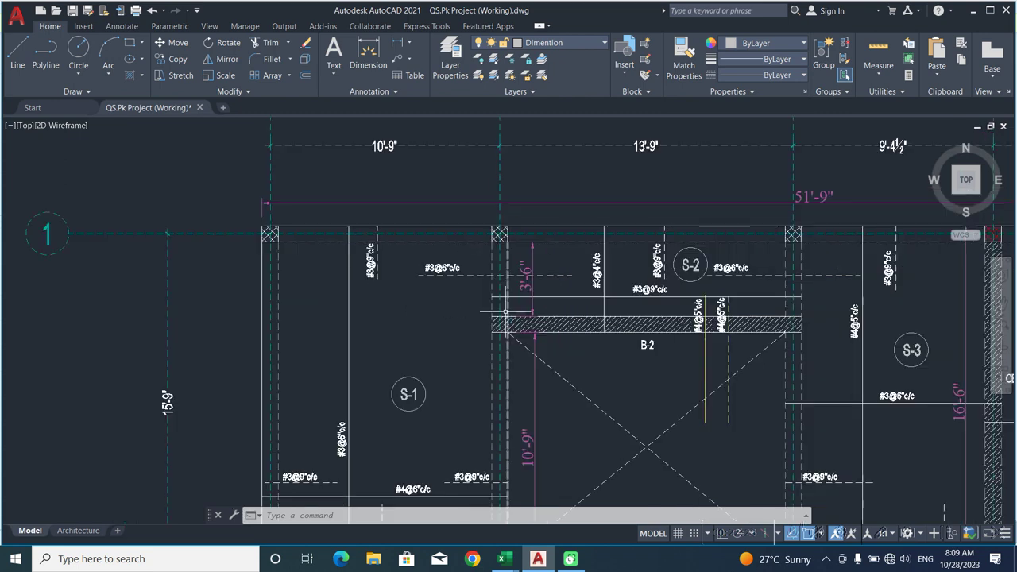
pyautogui.scroll(-2, 555, 353)
pyautogui.moveTo(556, 386); pyautogui.dragTo(555, 353, button='middle')
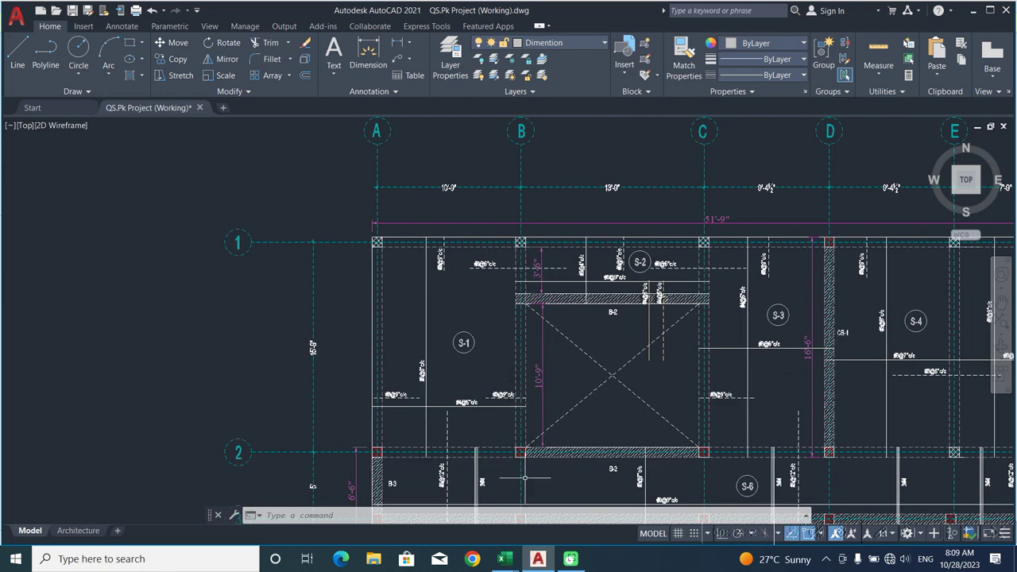
# Review the Grid B/1-2 Extra Bars-1 length formula in the Master Project-BBS workbook and compare it with the 10'-9" spans in AutoCAD
pyautogui.moveTo(505, 562)
pyautogui.click(503, 506)
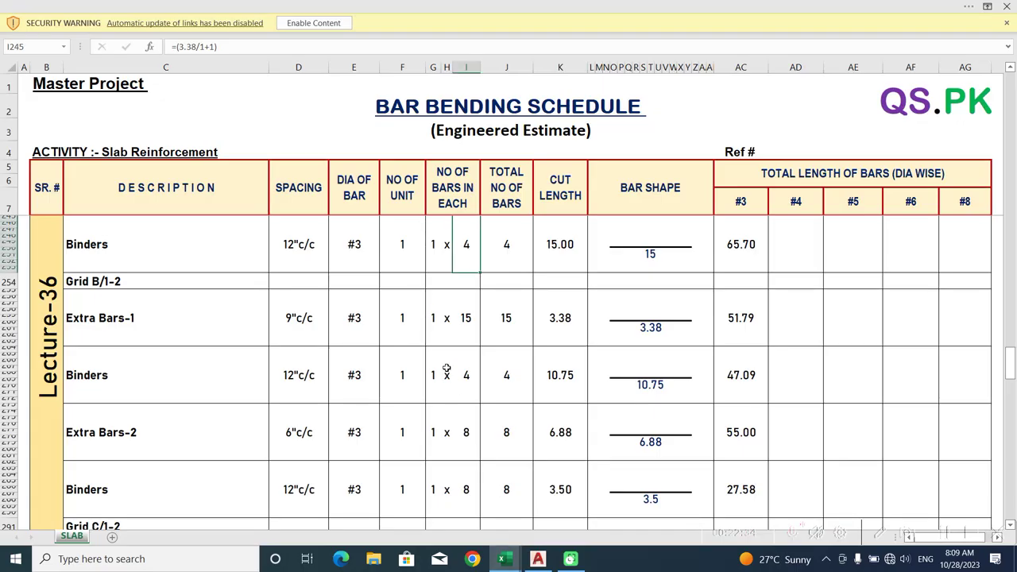
pyautogui.doubleClick(649, 327)
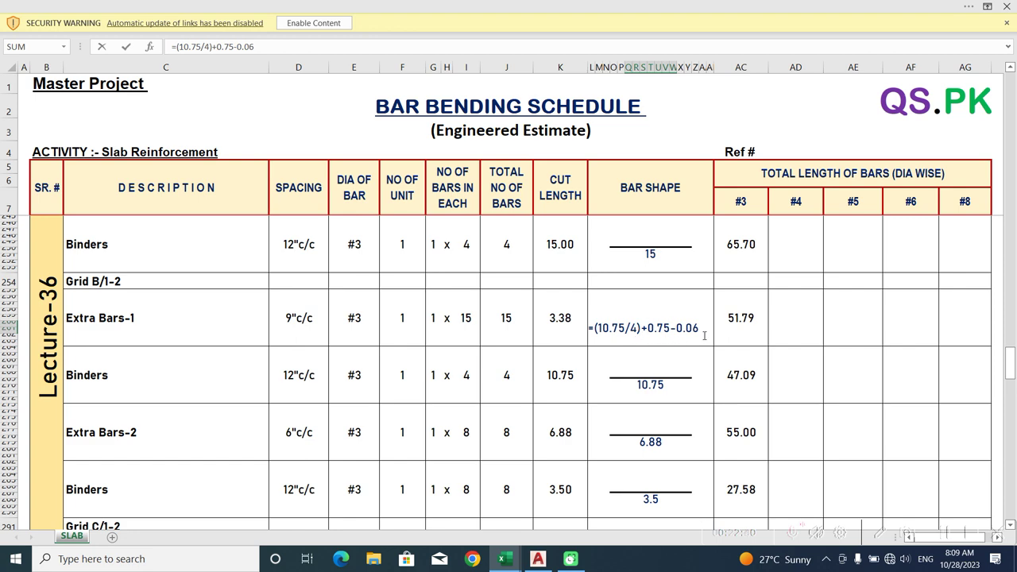
pyautogui.press('Escape')
pyautogui.hotkey('alt', 'Tab')
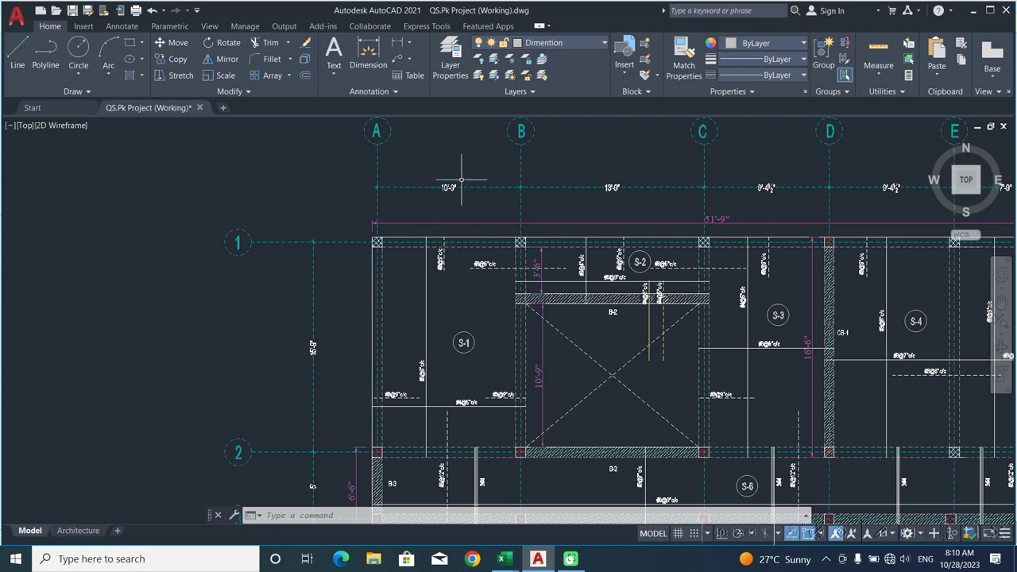
pyautogui.scroll(2, 499, 413)
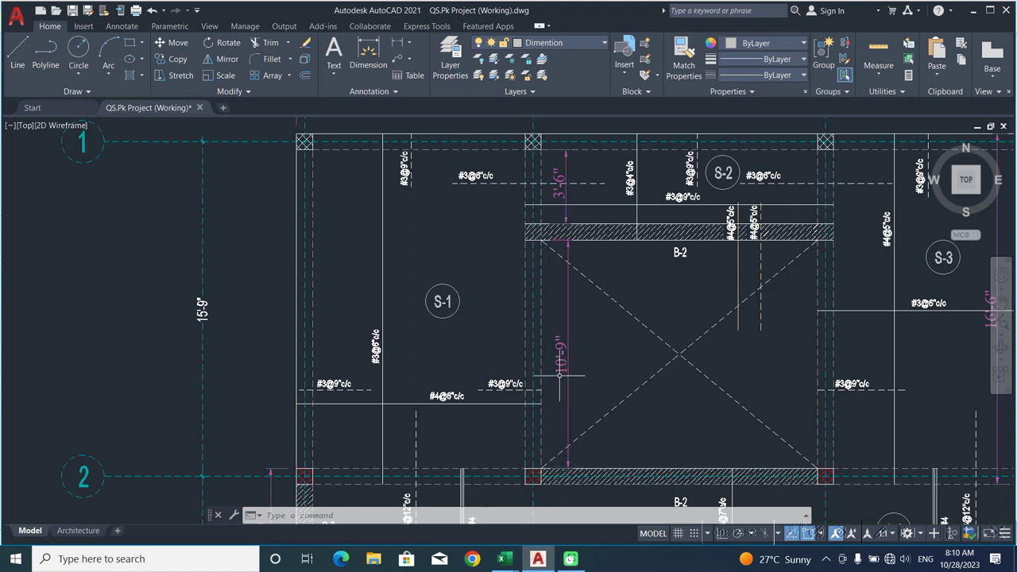
# Return to the Master Project-BBS workbook and recheck the bar length formula of the Grid B/1-2 Extra Bars-1
pyautogui.click(504, 558)
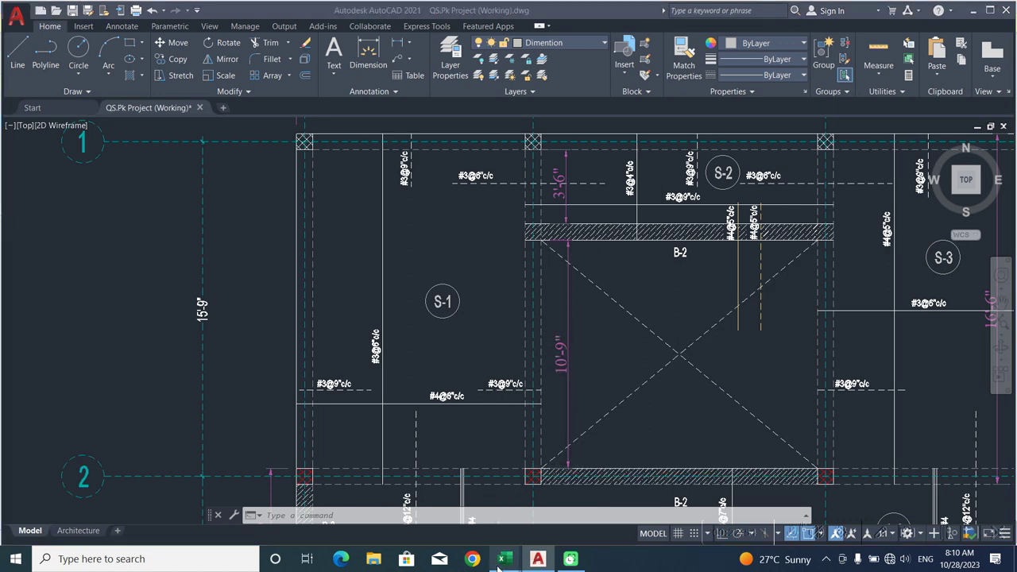
pyautogui.click(525, 515)
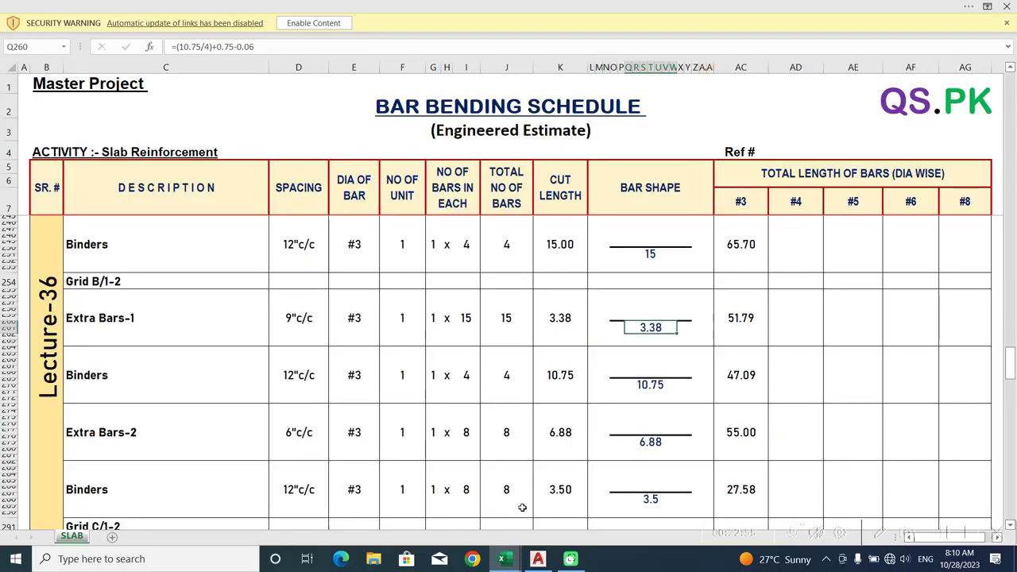
pyautogui.click(642, 385)
pyautogui.doubleClick(642, 328)
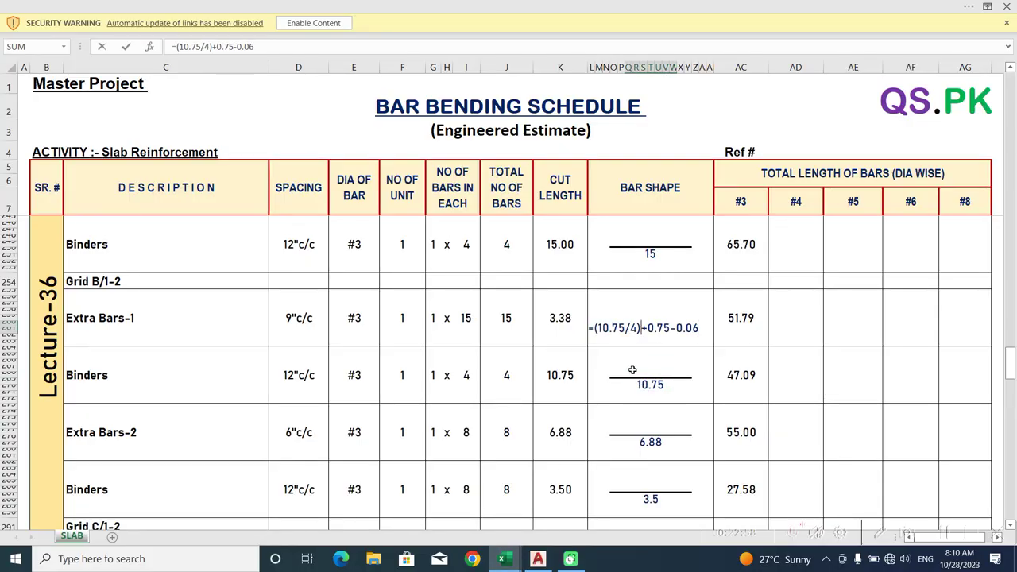
pyautogui.press('Escape')
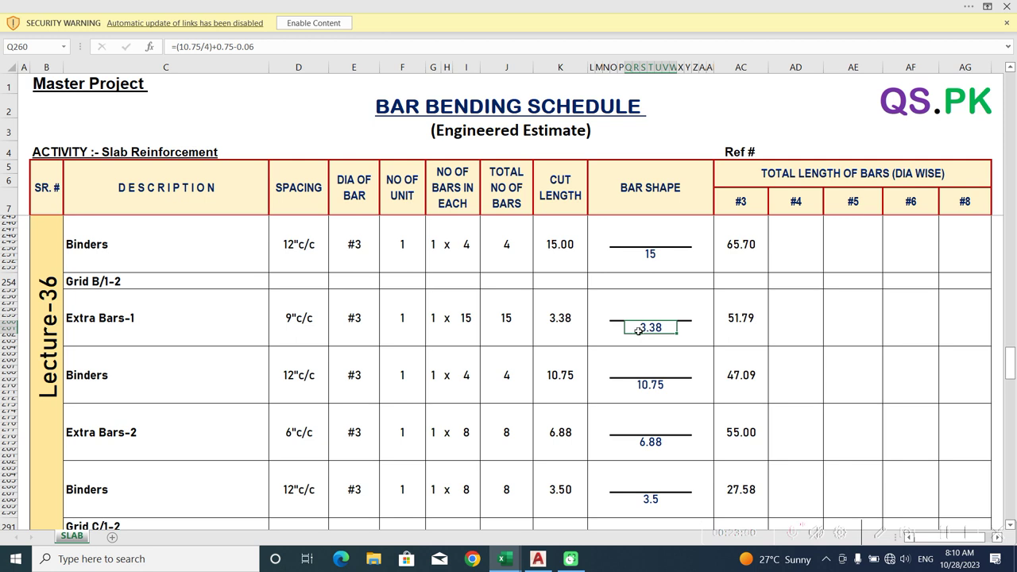
# Review the quantity formulas of the Grid B/1-2 Extra Bars-1 and the Binders listed directly below them
pyautogui.doubleClick(470, 319)
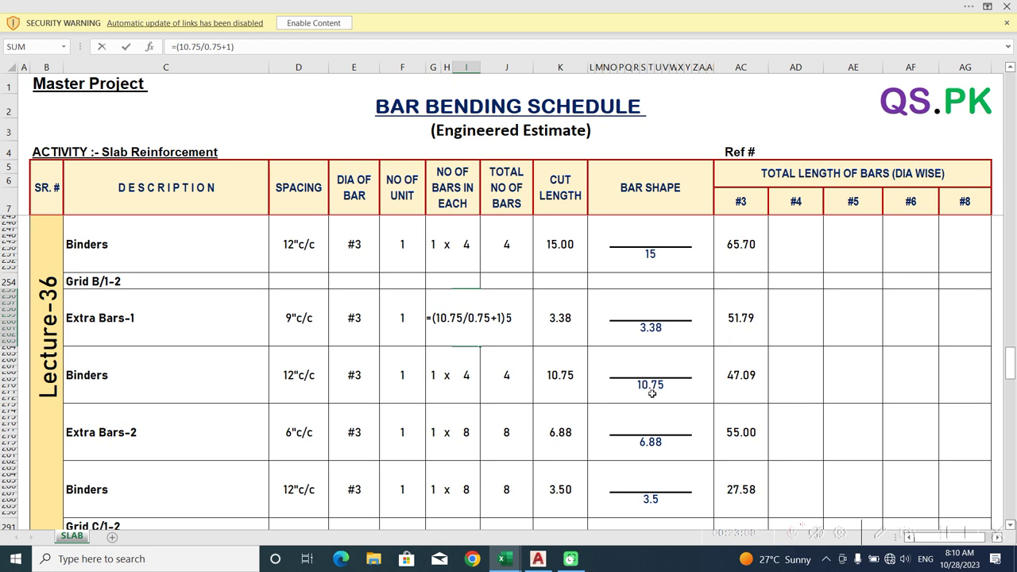
pyautogui.press('Escape')
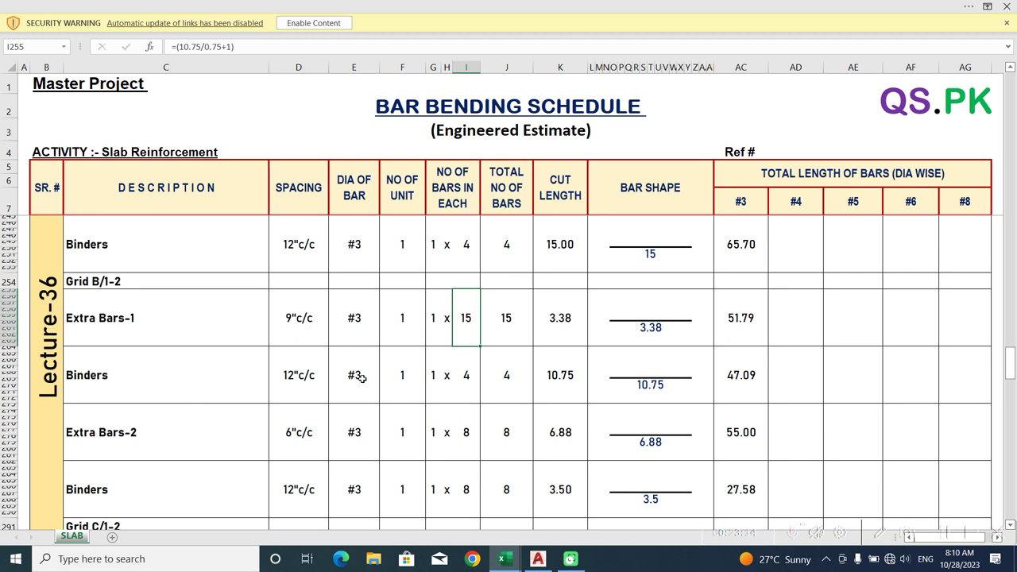
pyautogui.doubleClick(470, 376)
pyautogui.press('Escape')
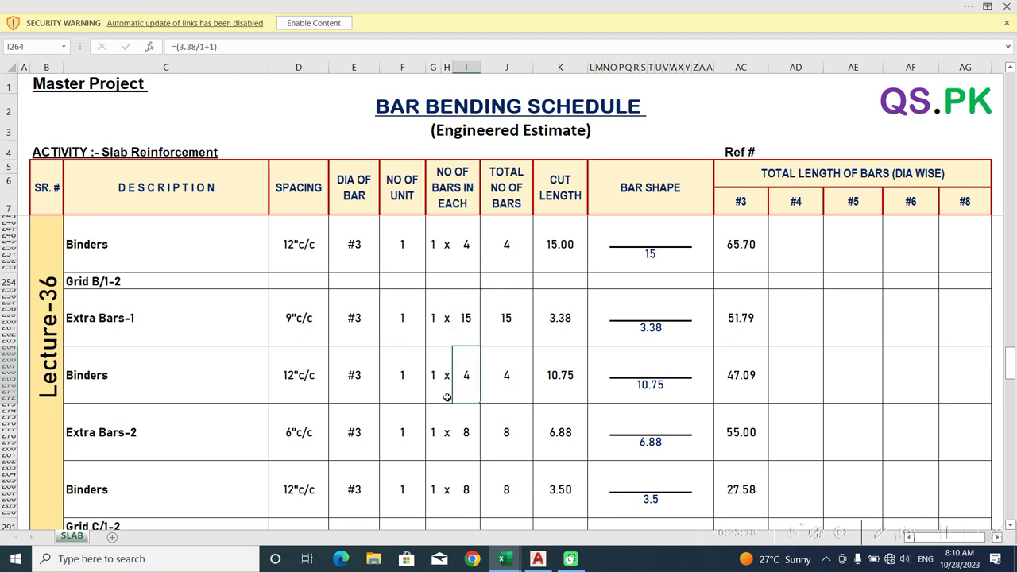
# Locate the Grid B/1-2 Extra Bars-2 length and examine the matching #3@6"c/c bar across slabs S-1 and S-2 in AutoCAD
pyautogui.scroll(-1, 447, 398)
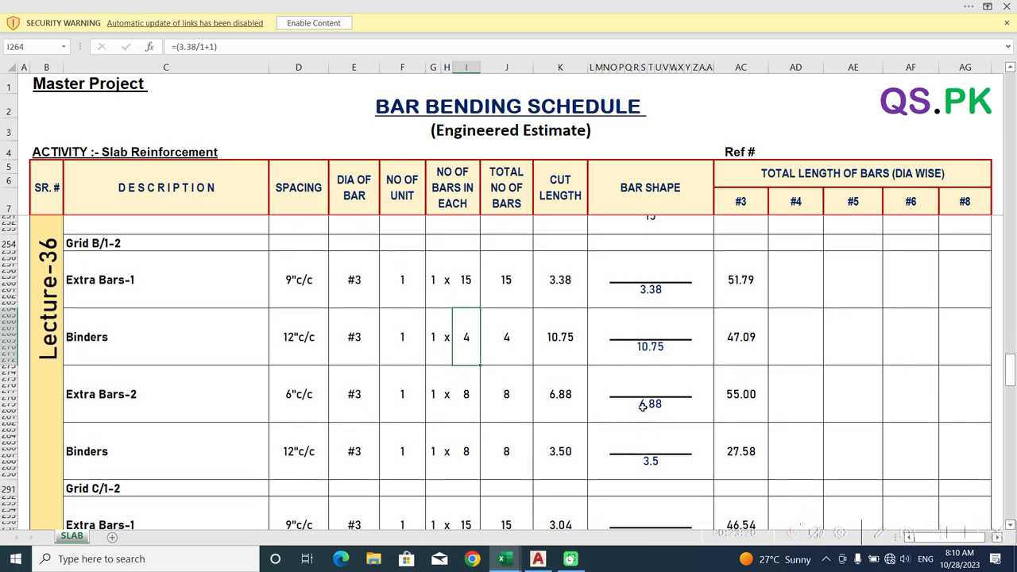
pyautogui.click(642, 406)
pyautogui.click(538, 559)
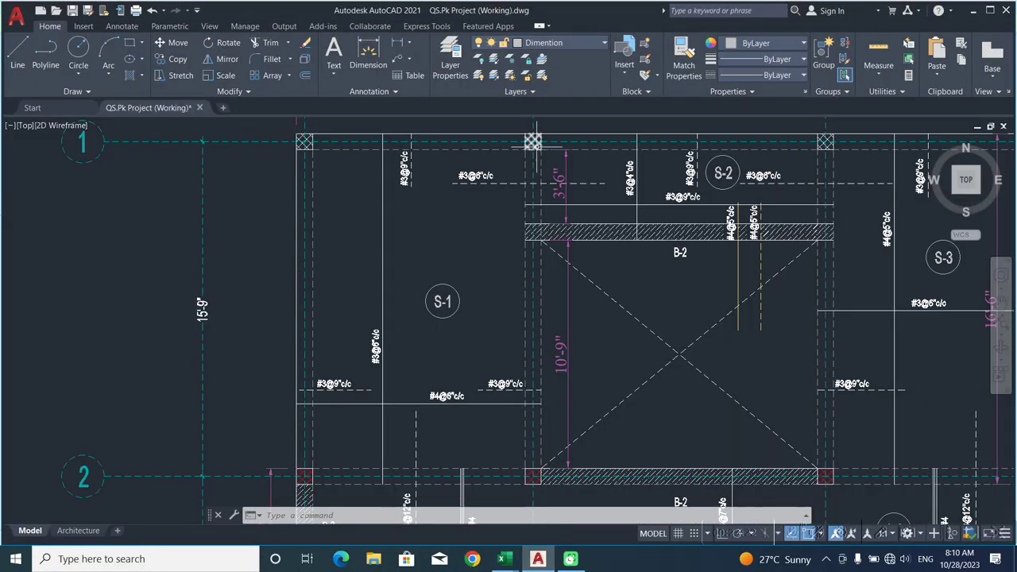
pyautogui.moveTo(490, 182); pyautogui.dragTo(493, 291, button='middle')
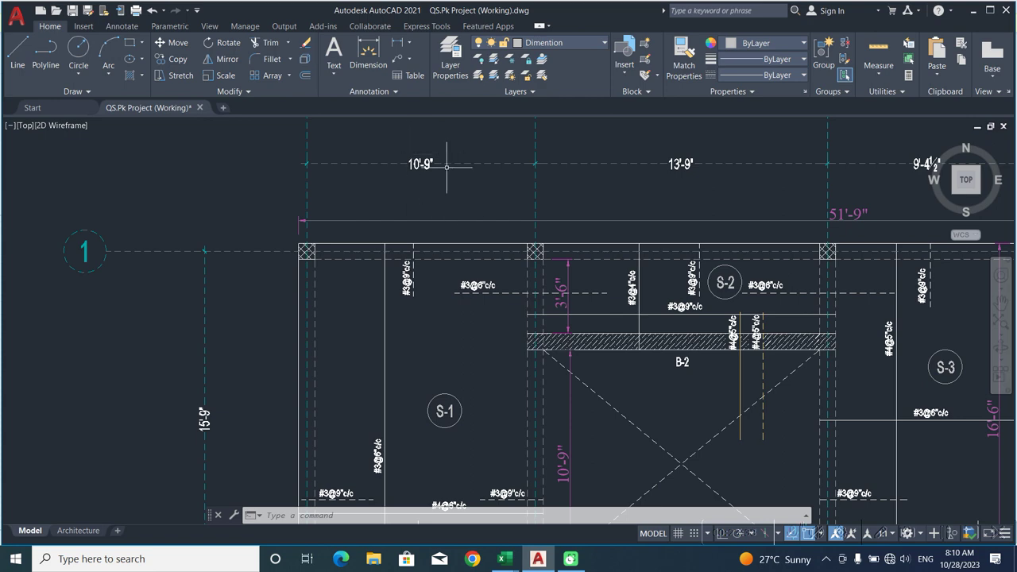
pyautogui.scroll(4, 535, 302)
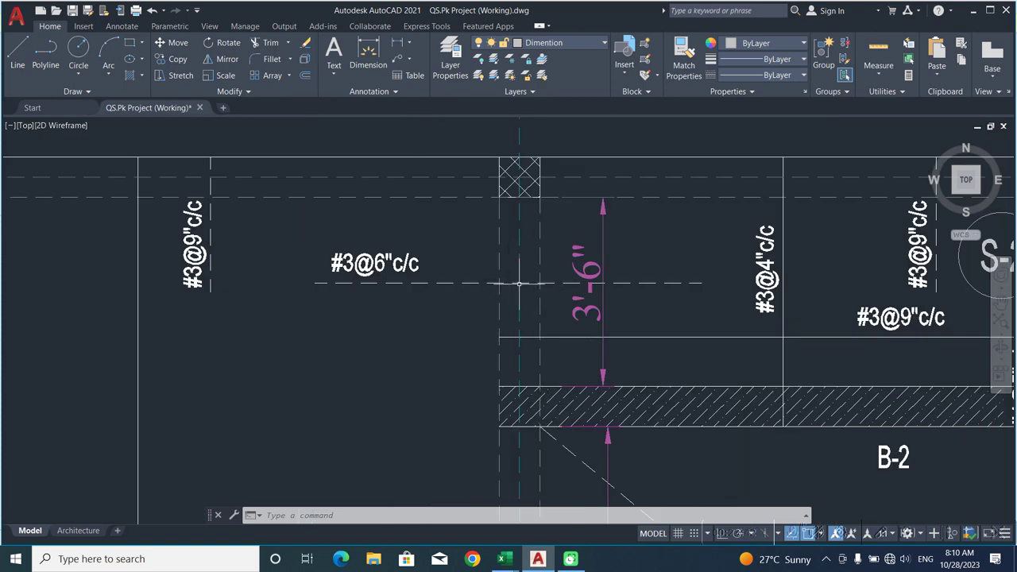
pyautogui.scroll(-4, 550, 302)
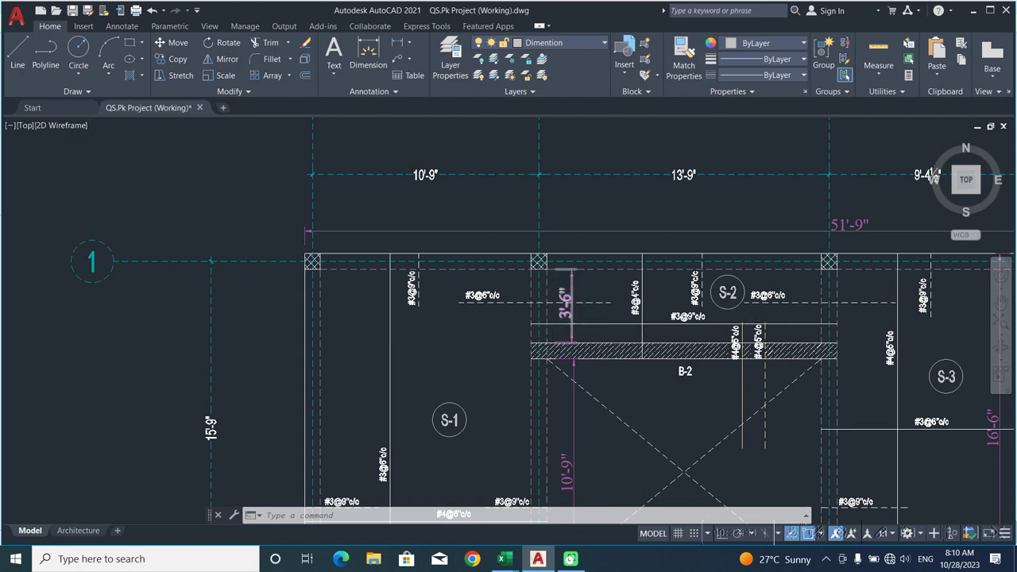
pyautogui.scroll(4, 572, 296)
pyautogui.scroll(-4, 755, 304)
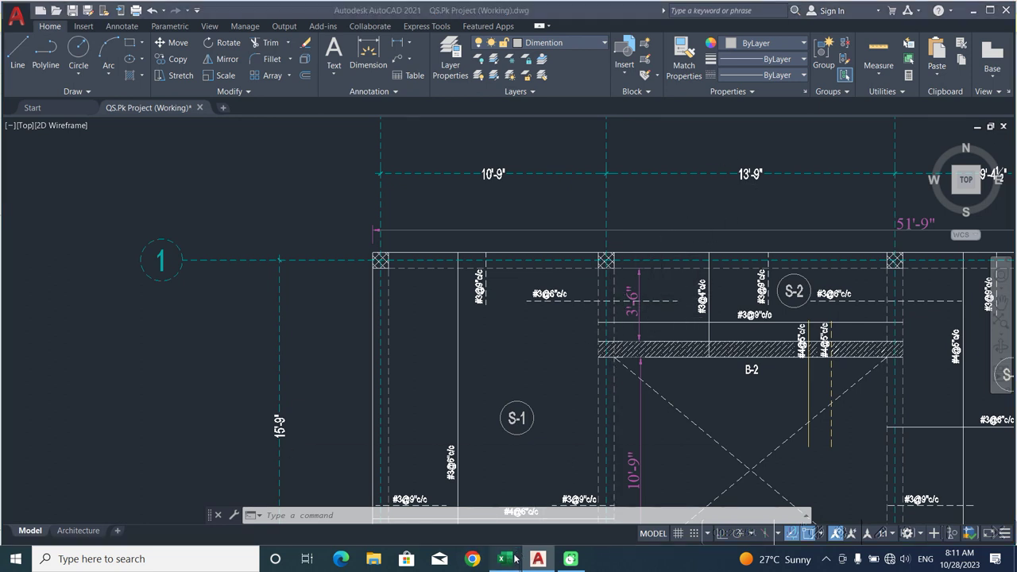
# Switch to the Master Project-BBS workbook and review the length formula of the Grid B/1-2 Extra Bars-2
pyautogui.moveTo(517, 552)
pyautogui.click(504, 486)
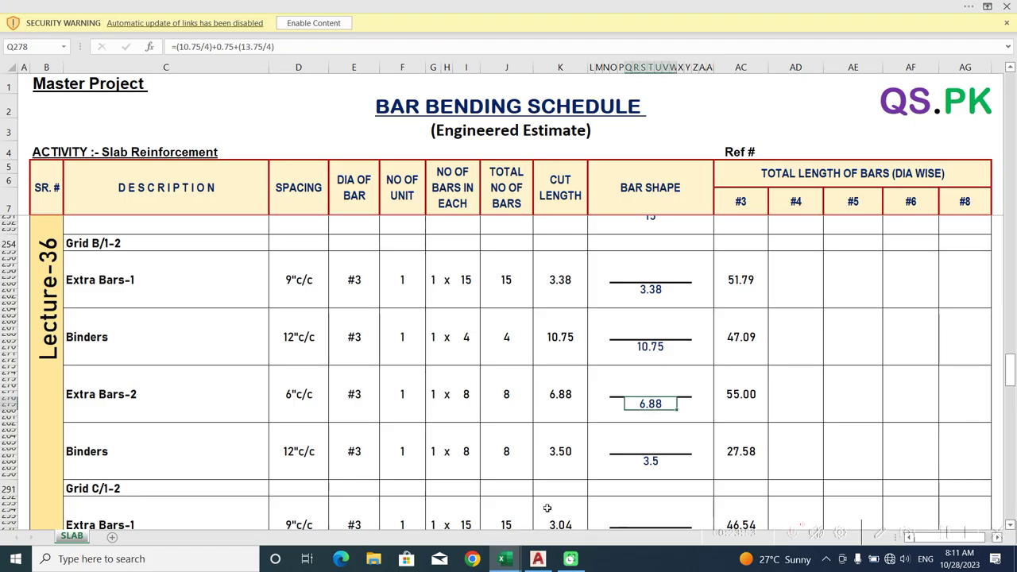
pyautogui.doubleClick(652, 403)
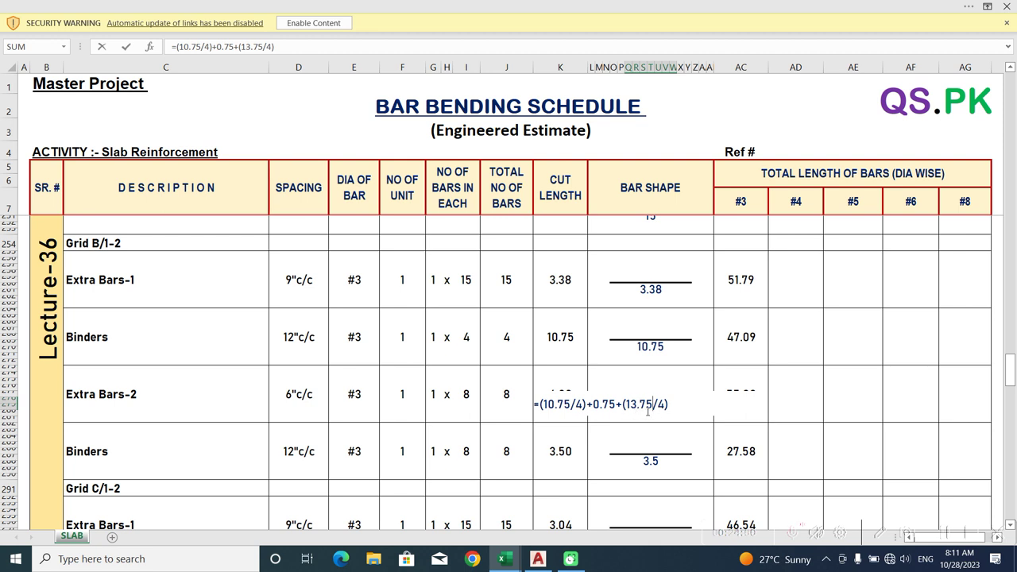
pyautogui.press('Escape')
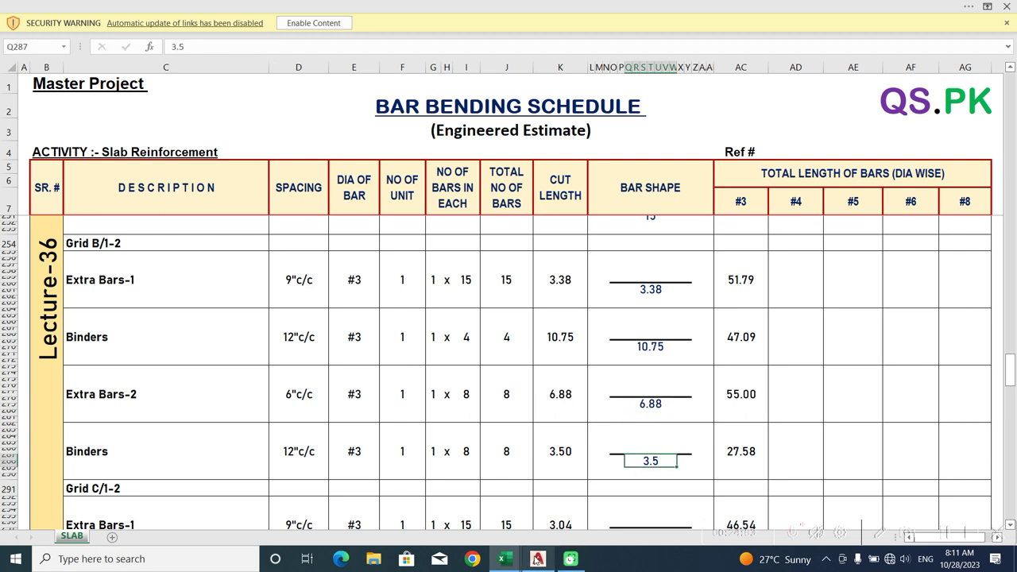
# Switch to AutoCAD and check the 3'-6" clear width at Grid B that sets the length of the Extra Bars-2 binders
pyautogui.click(538, 559)
pyautogui.scroll(2, 633, 306)
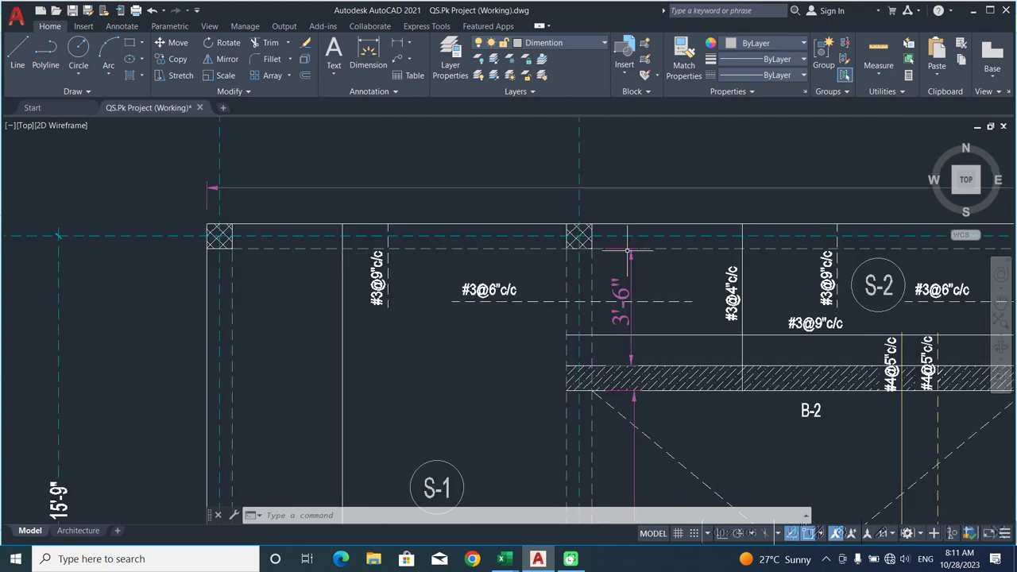
pyautogui.scroll(2, 629, 256)
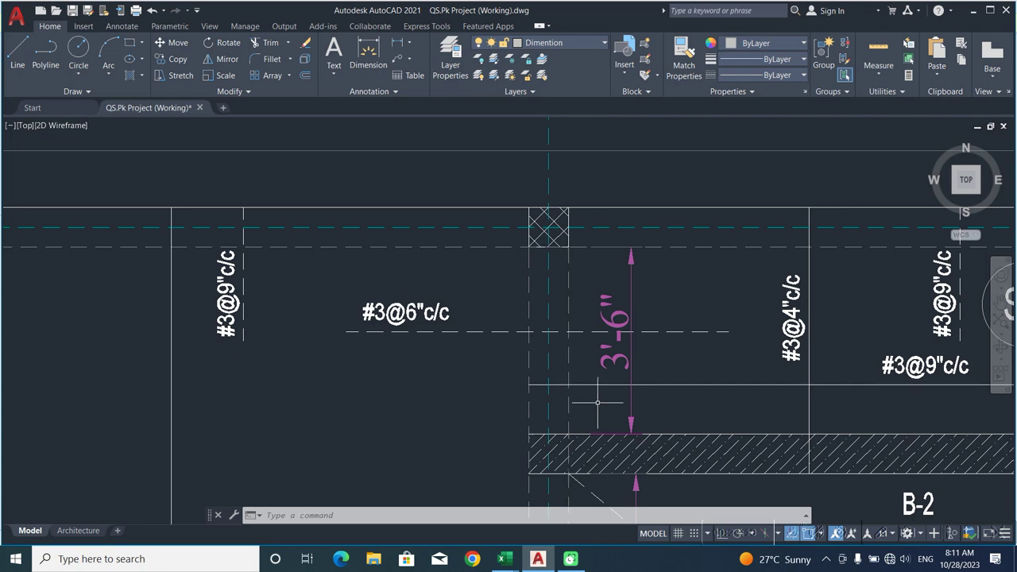
# Return to the Master Project-BBS workbook and review the quantity formula of the Grid B/1-2 Extra Bars-2
pyautogui.moveTo(504, 559)
pyautogui.click(532, 506)
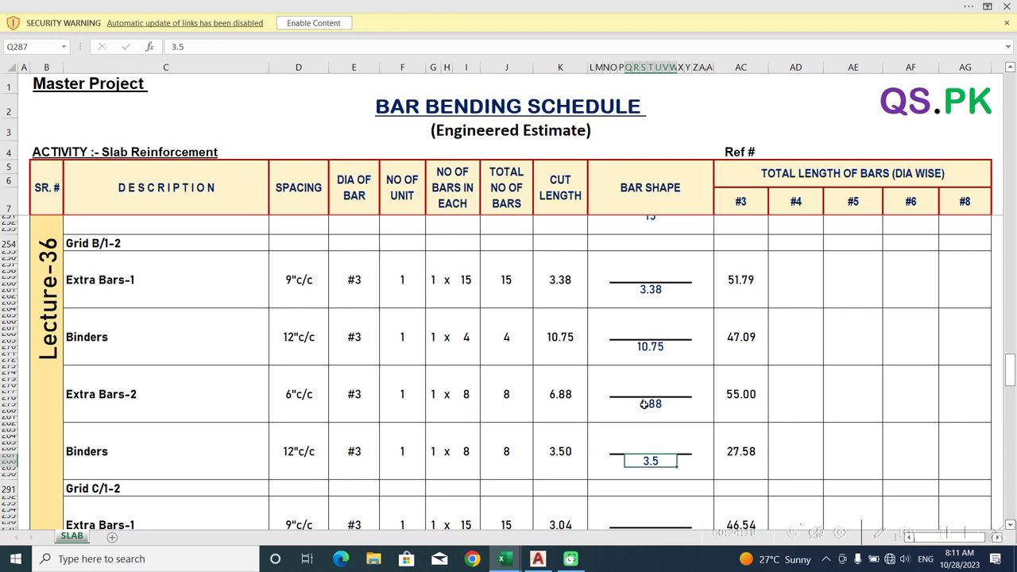
pyautogui.doubleClick(468, 390)
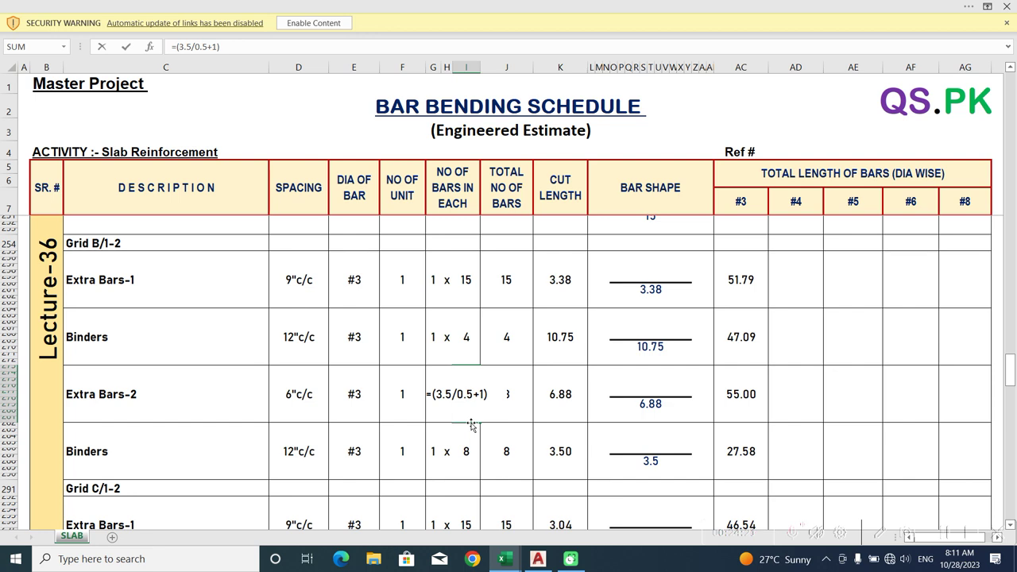
pyautogui.press('Escape')
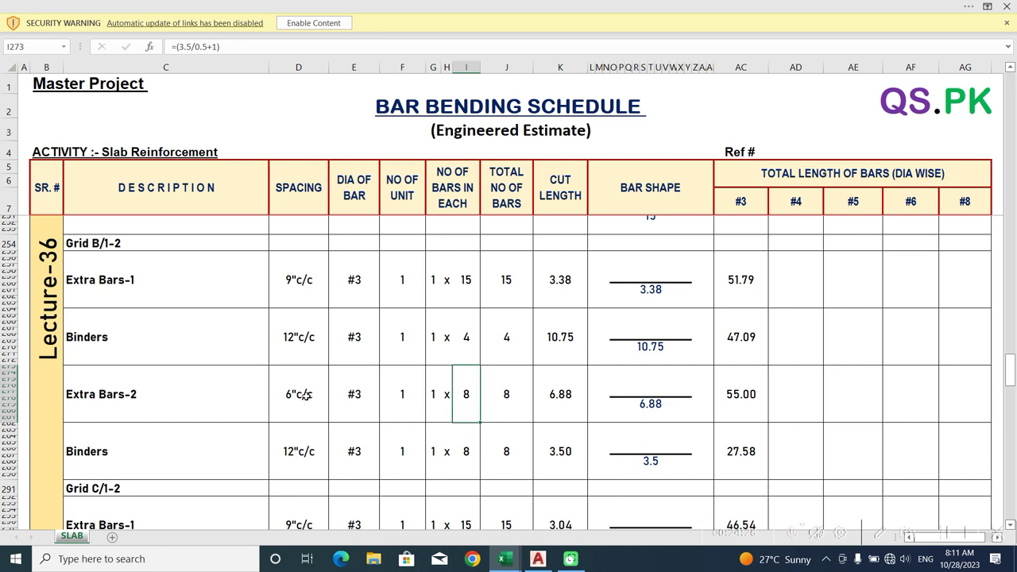
# Switch to AutoCAD and check the #3@6"c/c spacing note and the surrounding extra bars along Grid B/1-2
pyautogui.click(538, 559)
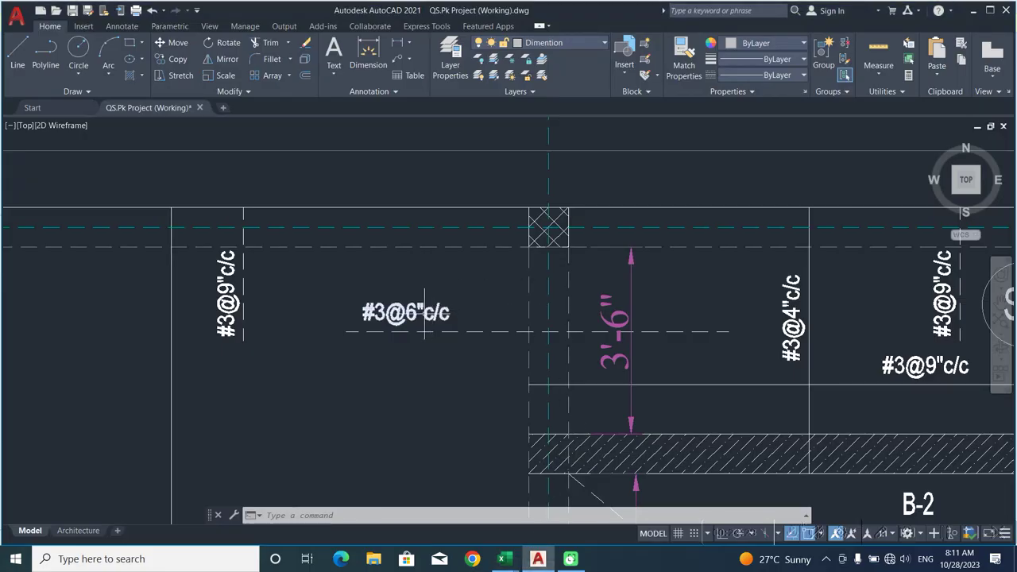
pyautogui.scroll(-5, 413, 313)
pyautogui.moveTo(424, 385); pyautogui.dragTo(451, 254, button='middle')
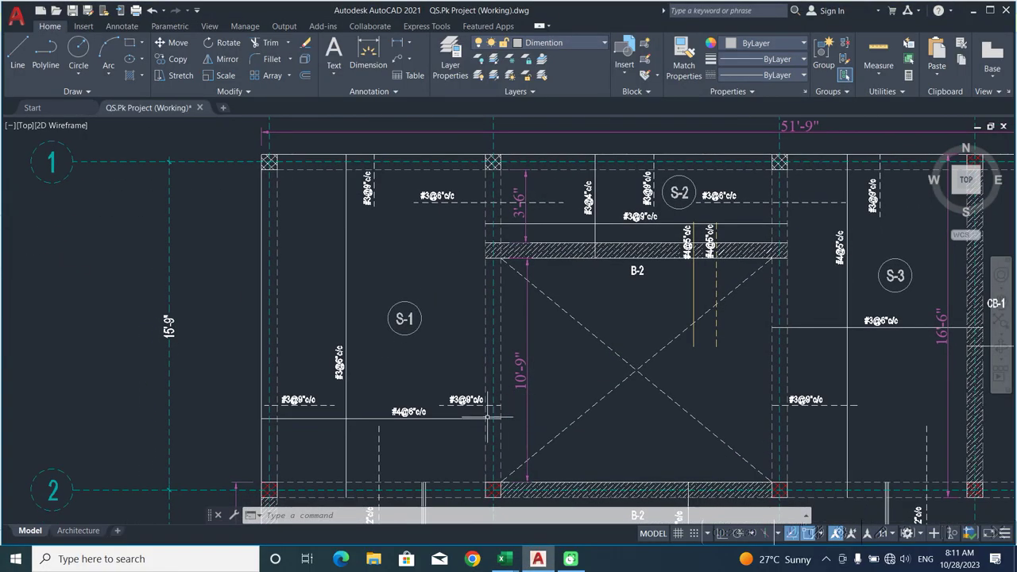
# Open the Master Project-BBS workbook and review the quantity formula of the Binders belonging to the Grid B/1-2 Extra Bars-2
pyautogui.moveTo(503, 558)
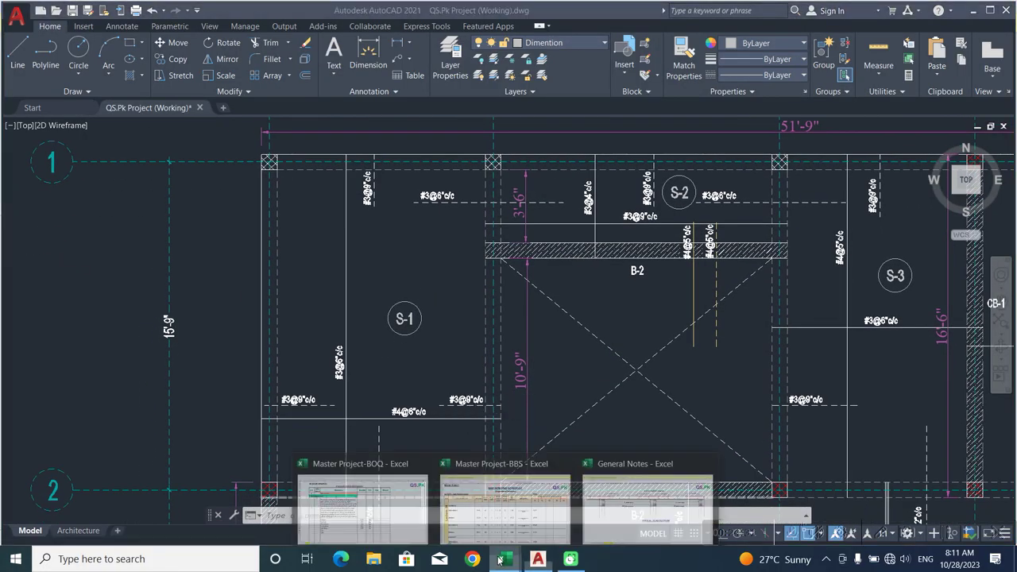
pyautogui.click(479, 490)
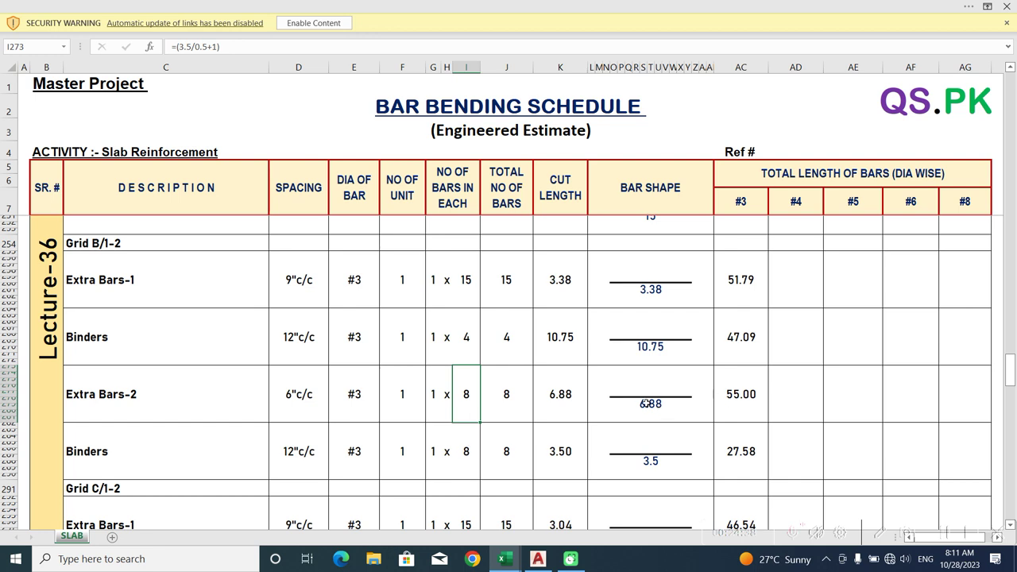
pyautogui.doubleClick(471, 445)
pyautogui.press('Escape')
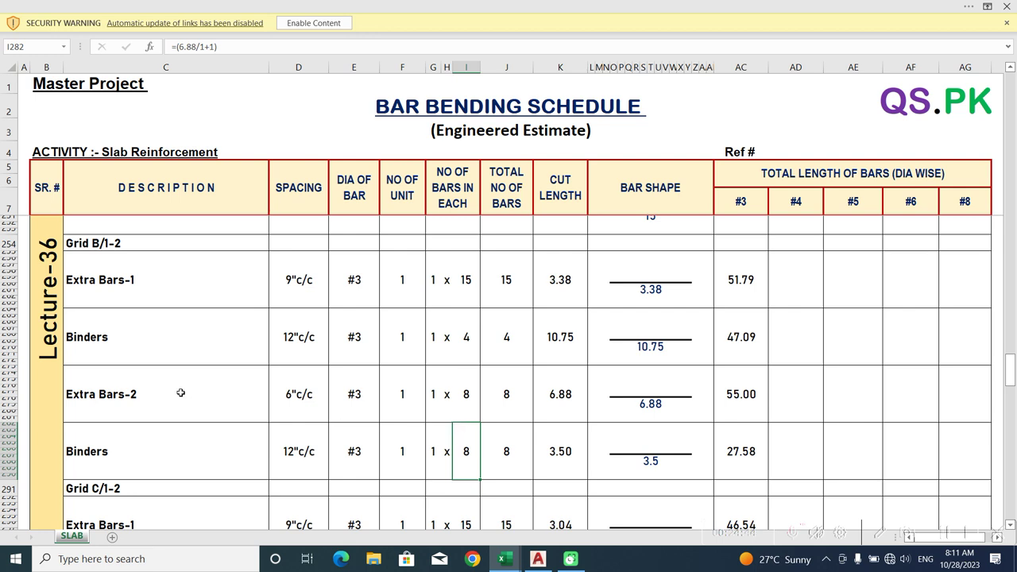
# Locate the Grid C/1-2 Extra Bars-1, Extra Bars-2 and Binders entries in the bar bending schedule
pyautogui.scroll(-1, 464, 444)
pyautogui.scroll(-2, 243, 412)
pyautogui.scroll(-2, 242, 414)
pyautogui.scroll(-1, 159, 413)
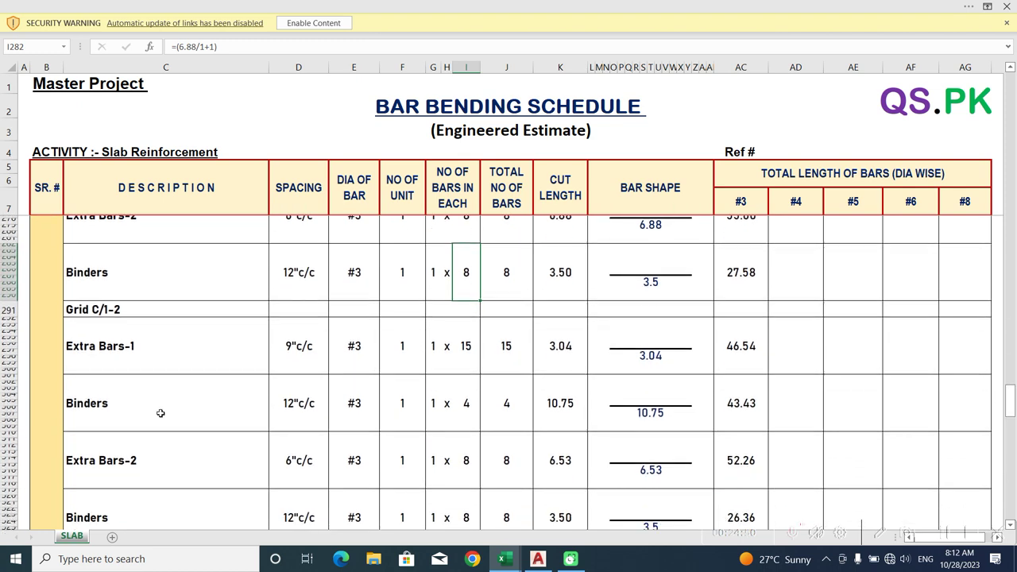
# Switch to AutoCAD and examine the #3@9"c/c and #3@6"c/c extra bars along Grid C/1-2, extending into slabs S-2 and S-3
pyautogui.click(537, 561)
pyautogui.scroll(-2, 635, 361)
pyautogui.scroll(2, 648, 401)
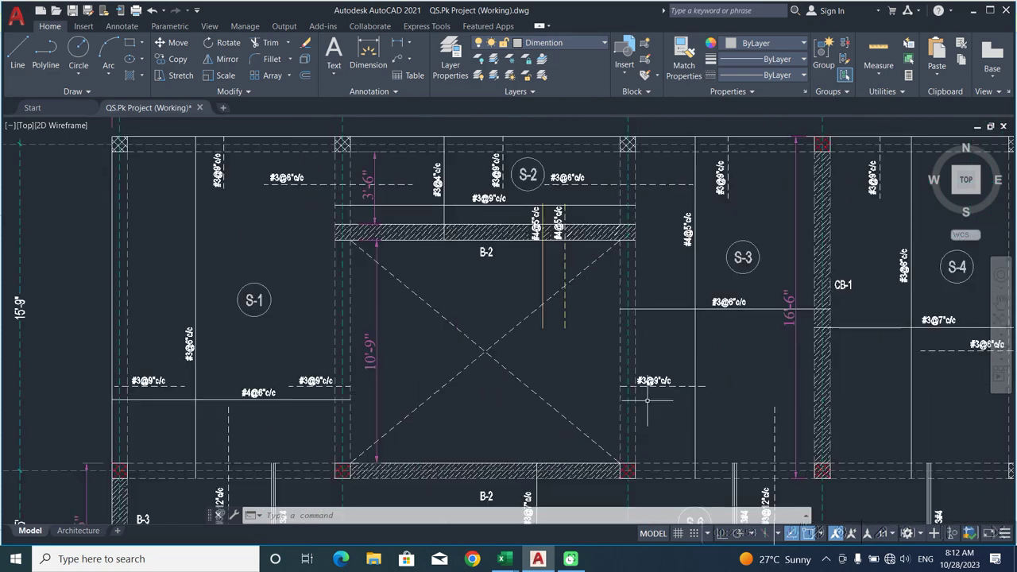
pyautogui.scroll(2, 832, 365)
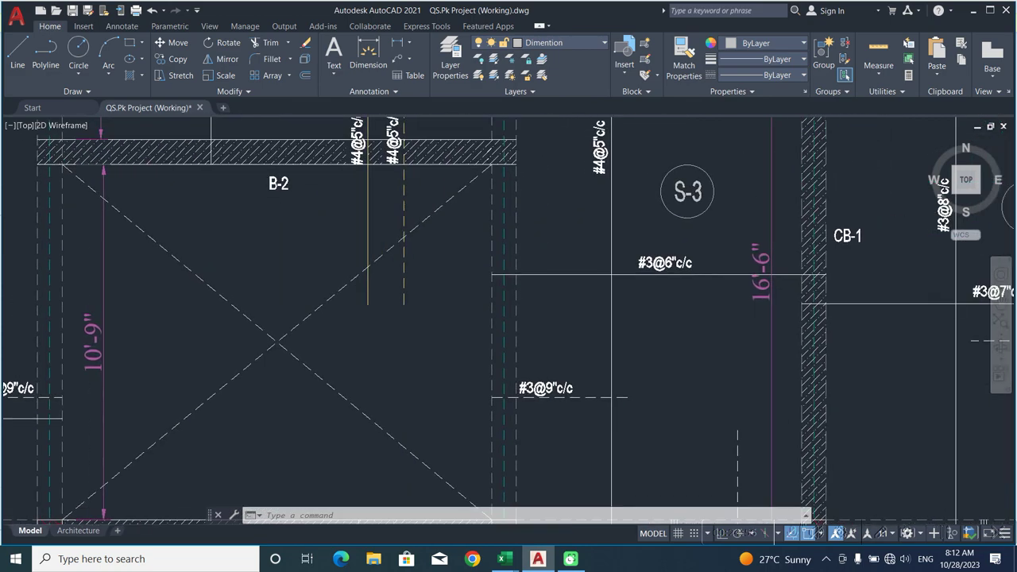
pyautogui.scroll(-3, 635, 420)
pyautogui.moveTo(665, 279); pyautogui.dragTo(658, 350, button='middle')
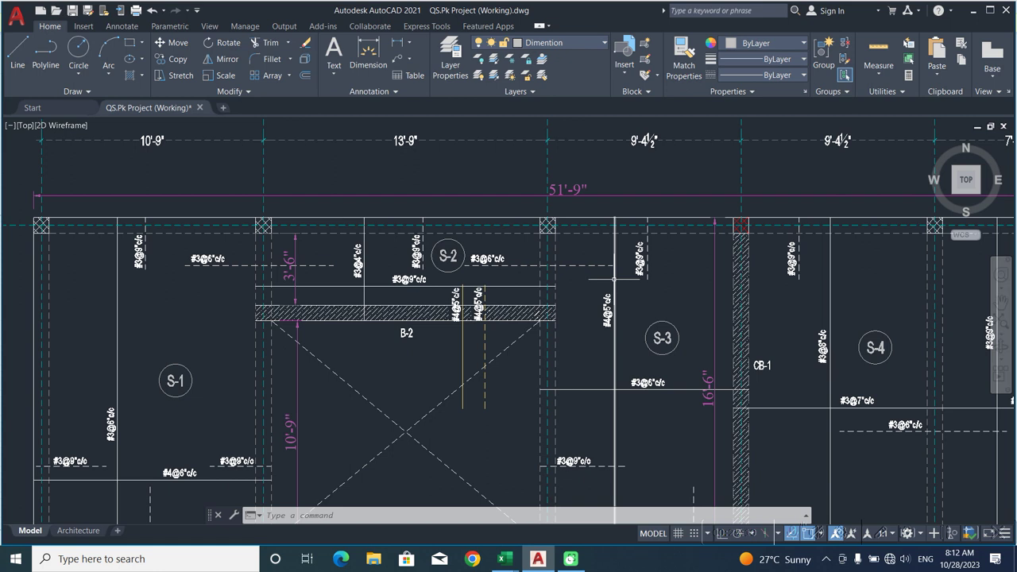
# Open the Master Project-BBS workbook and review the bar length formula of Grid C/1-2 Extra Bars-1 and the length of its Binders
pyautogui.click(511, 563)
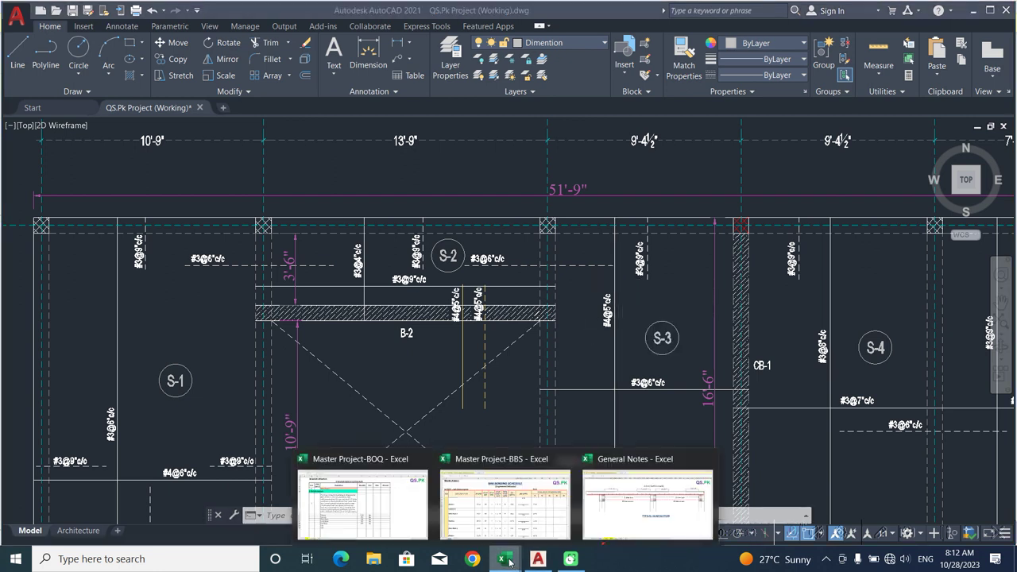
pyautogui.click(498, 519)
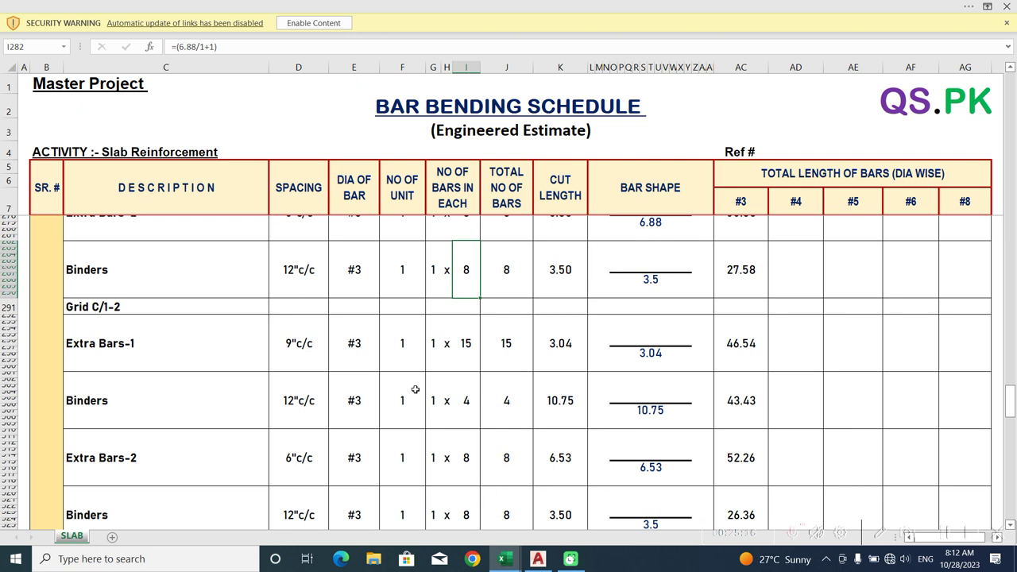
pyautogui.scroll(-2, 564, 386)
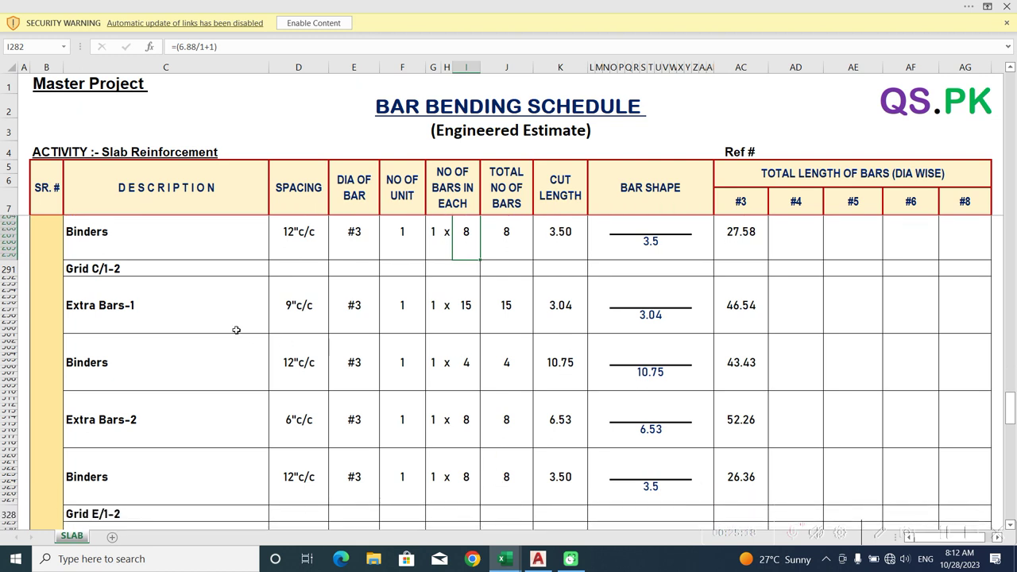
pyautogui.doubleClick(653, 317)
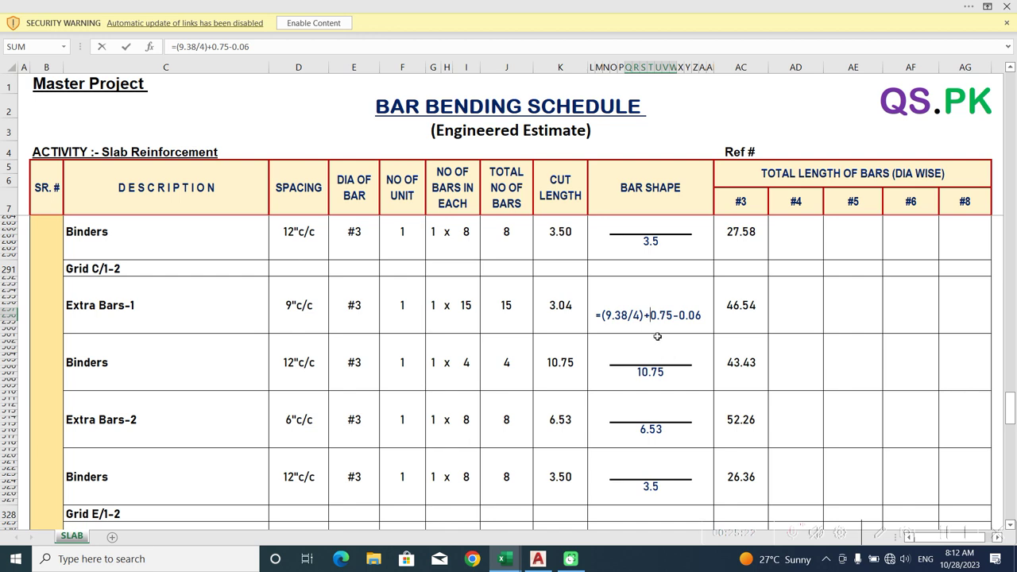
pyautogui.press('Escape')
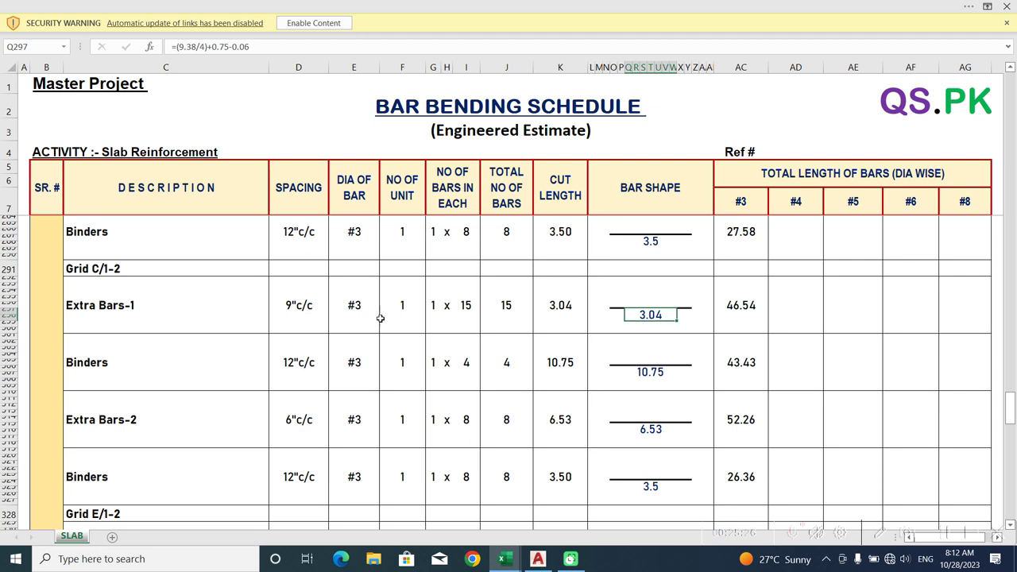
pyautogui.click(635, 372)
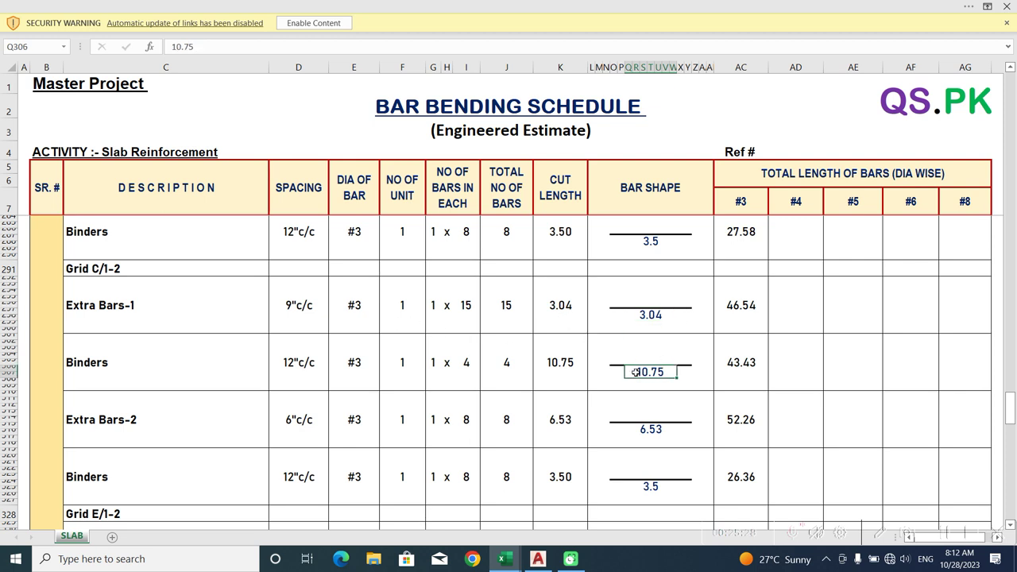
# Review the quantity formulas of the Grid C/1-2 Extra Bars-1 and their Binders
pyautogui.doubleClick(468, 305)
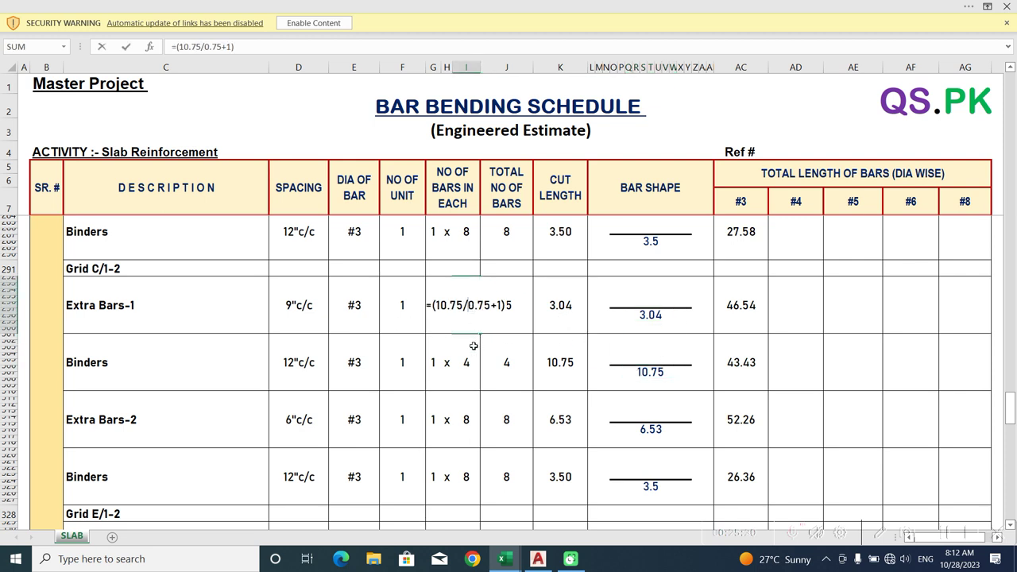
pyautogui.press('Escape')
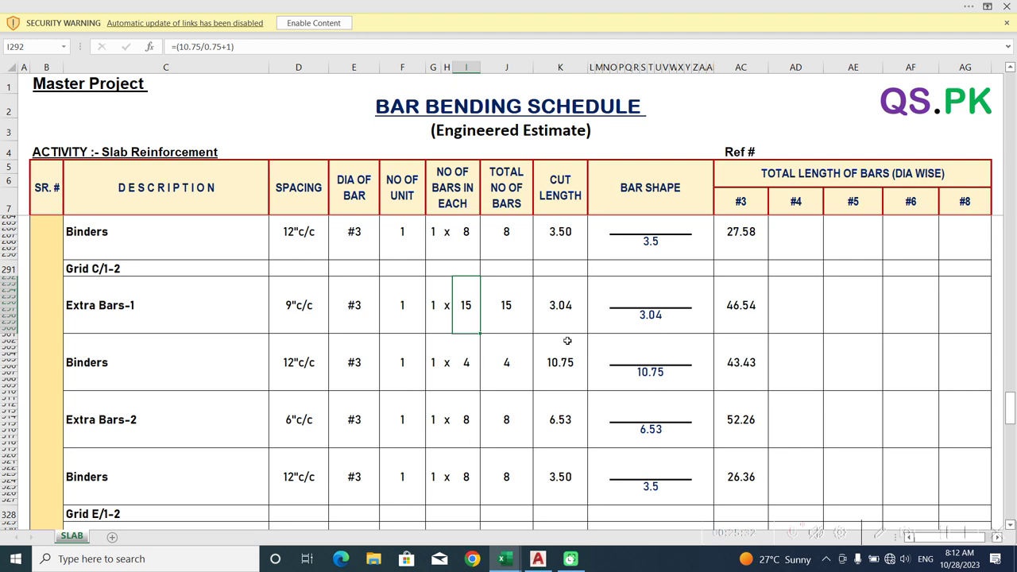
pyautogui.click(466, 361)
pyautogui.doubleClick(466, 362)
pyautogui.press('Escape')
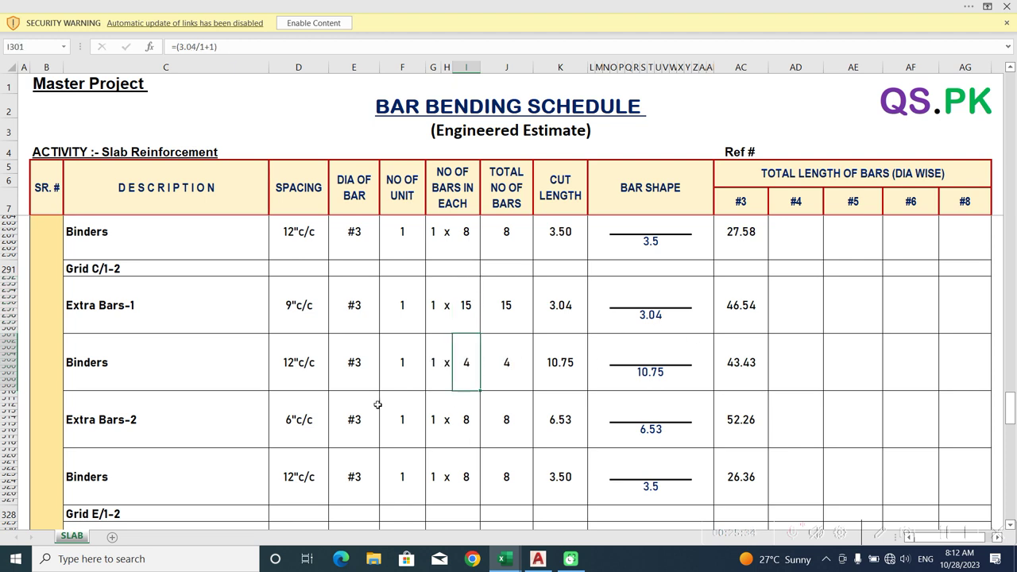
# Review the Grid C/1-2 Extra Bars-2 length formula, checking it against the grid spans in AutoCAD before returning to the Master Project-BBS workbook
pyautogui.scroll(-1, 266, 405)
pyautogui.doubleClick(654, 387)
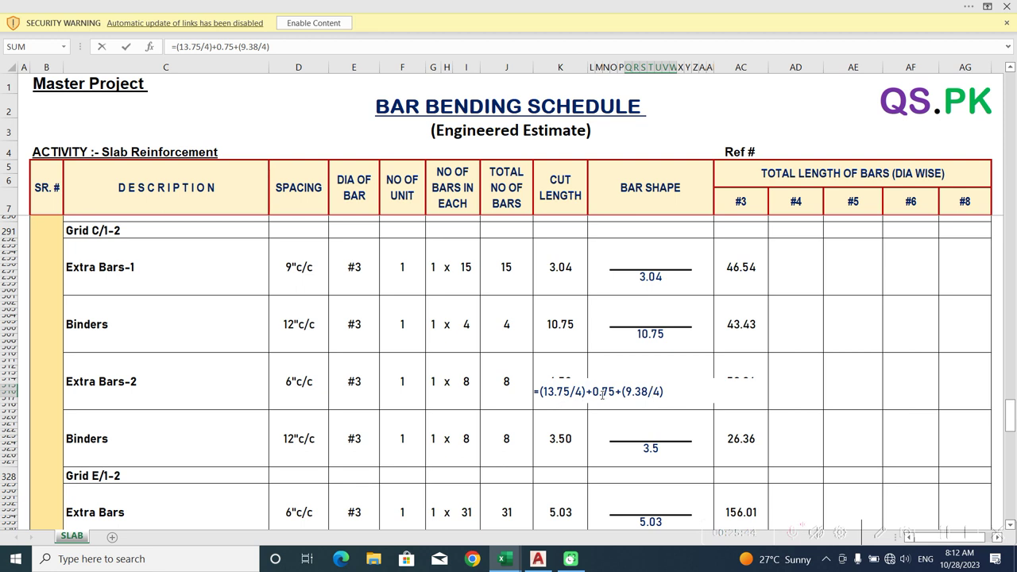
pyautogui.click(542, 559)
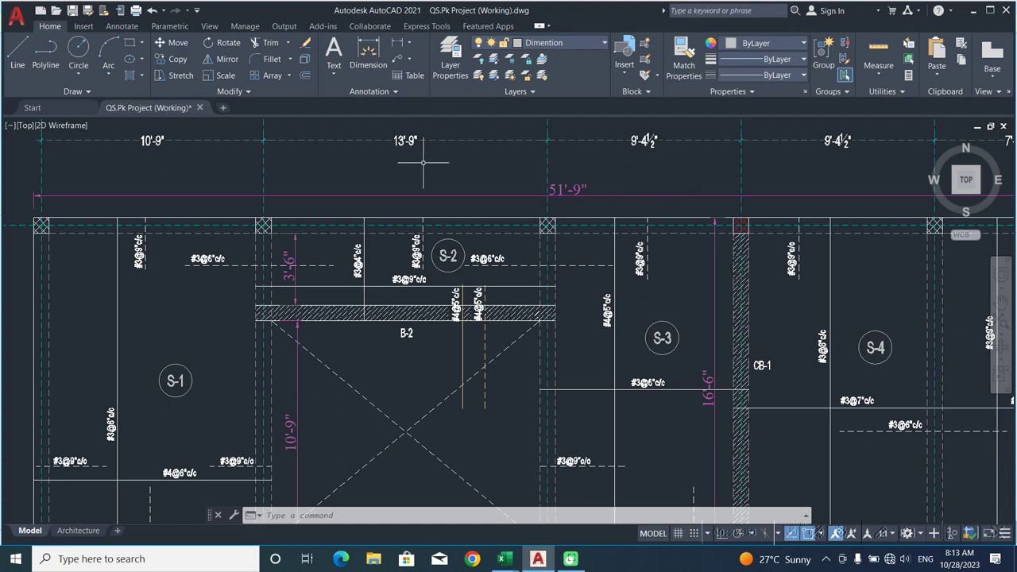
pyautogui.click(502, 560)
pyautogui.click(537, 511)
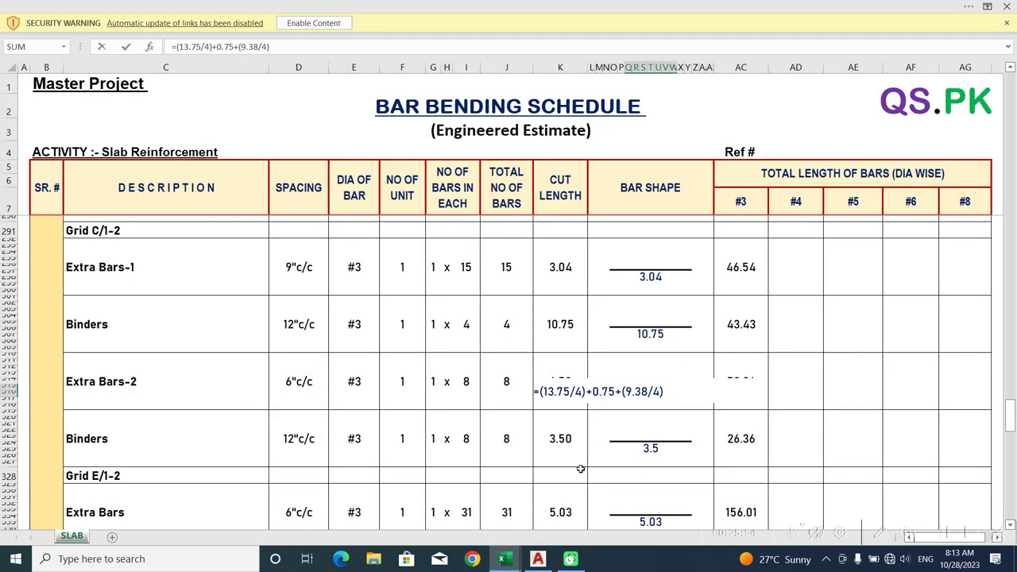
pyautogui.click(642, 407)
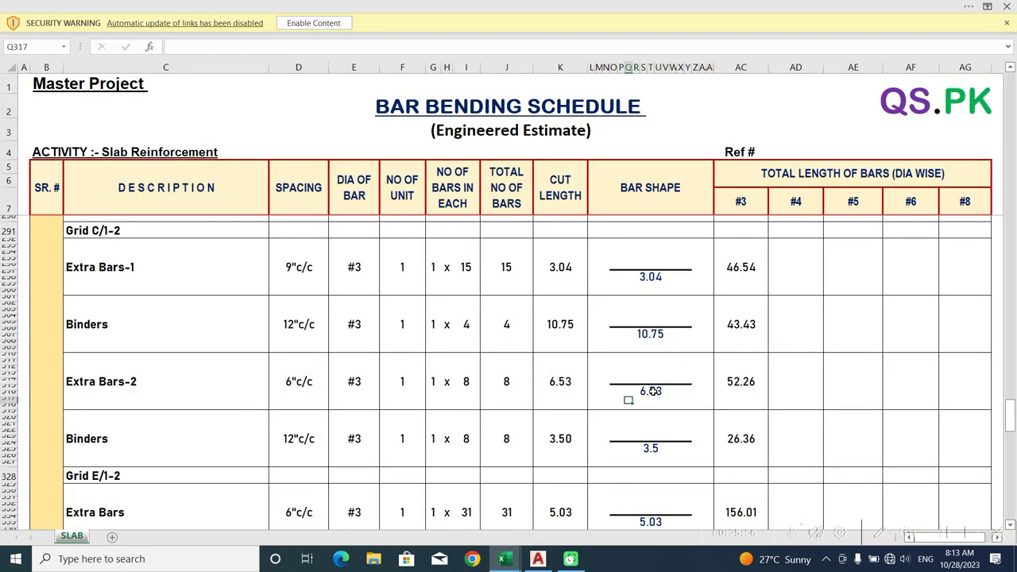
# Check the length of the Binders below Grid C/1-2 Extra Bars-2 and review the quantity formulas of both entries
pyautogui.click(659, 449)
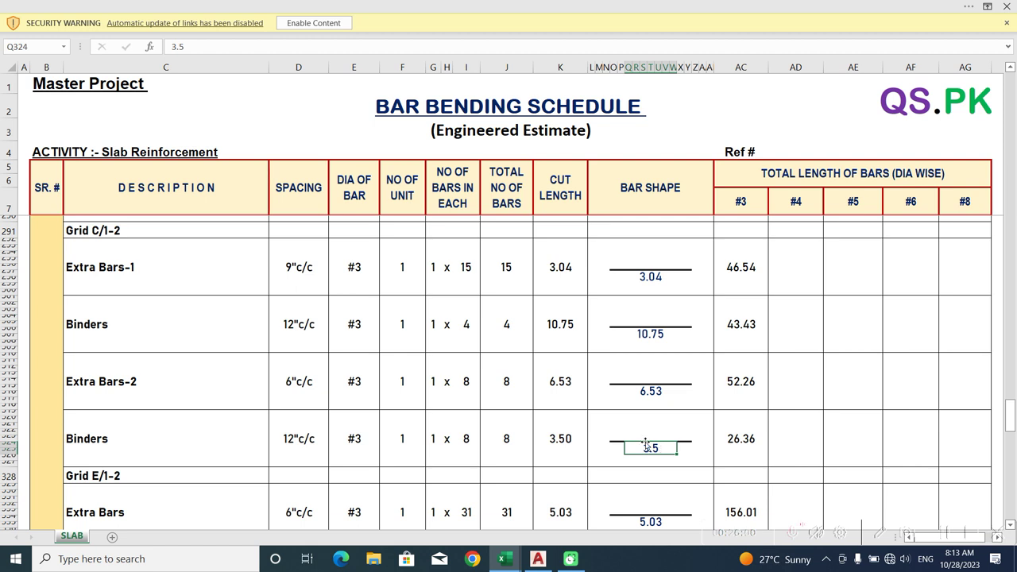
pyautogui.doubleClick(477, 381)
pyautogui.press('Escape')
pyautogui.doubleClick(474, 438)
pyautogui.press('Escape')
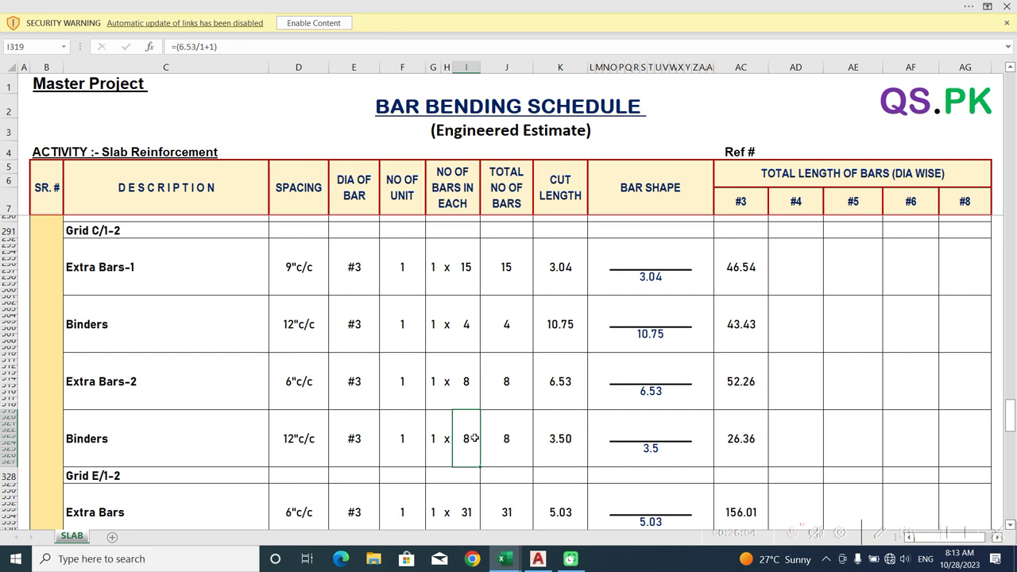
# Locate the Grid E/1-2 entries in the schedule, and switch to AutoCAD to examine the #3@6"c/c extra bars crossing Grid E at slab S-4
pyautogui.scroll(-3, 468, 442)
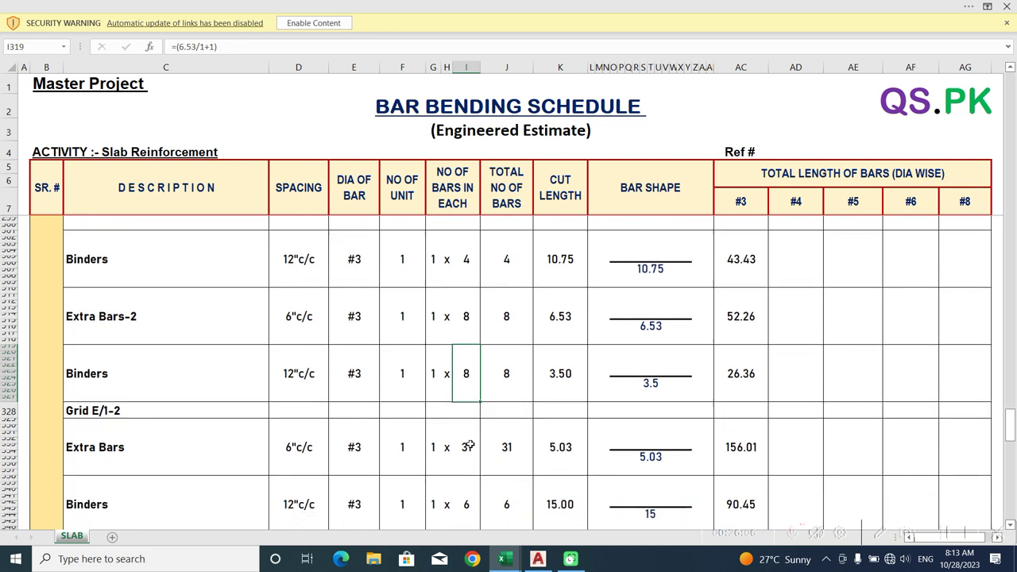
pyautogui.scroll(-1, 171, 409)
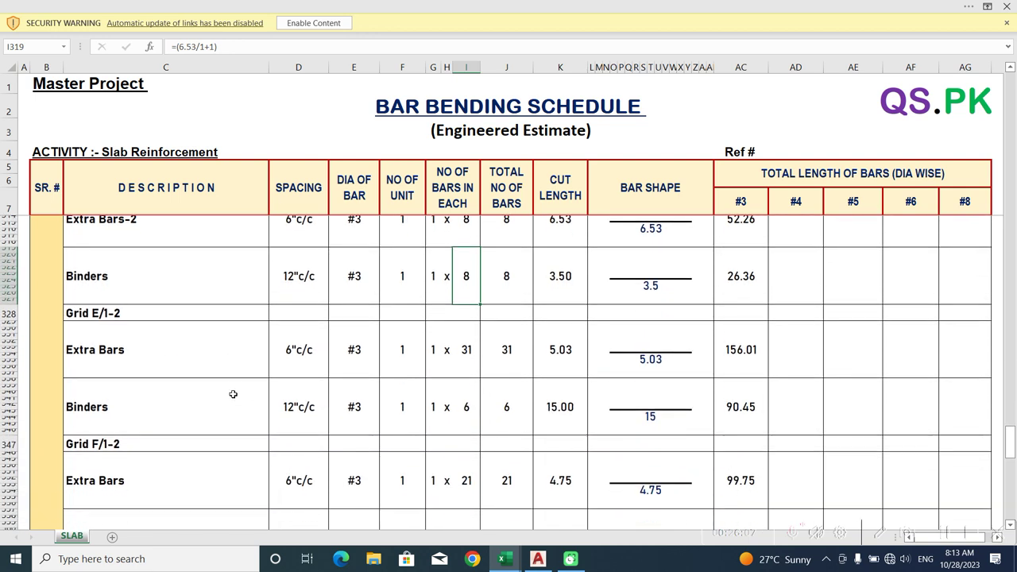
pyautogui.click(538, 559)
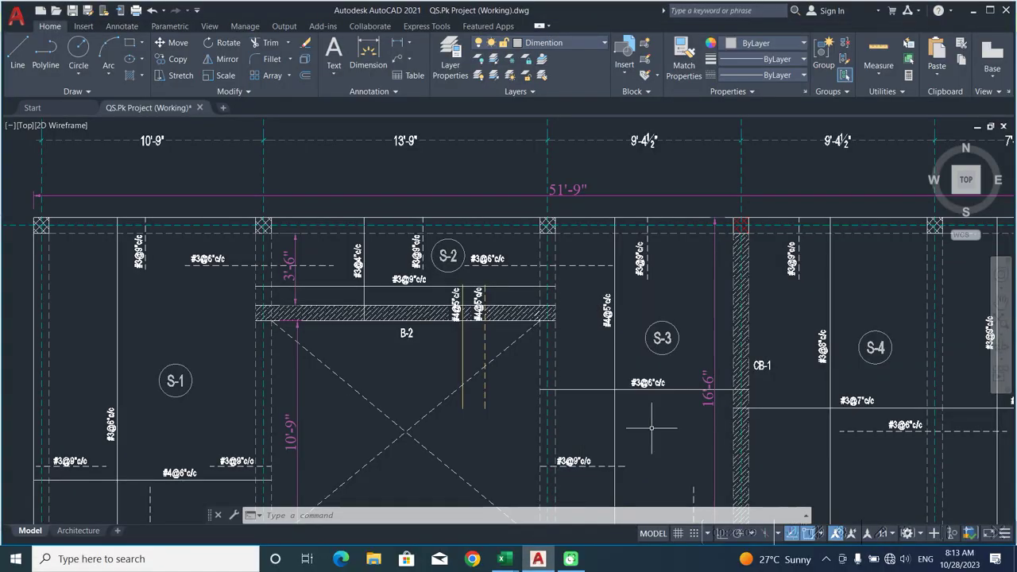
pyautogui.scroll(-5, 654, 429)
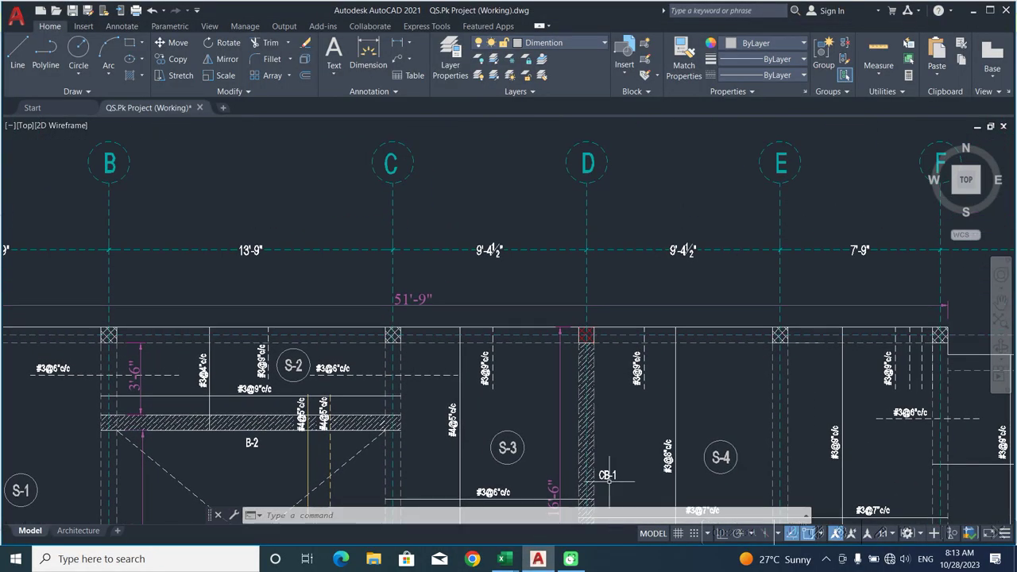
pyautogui.moveTo(643, 459); pyautogui.dragTo(610, 335, button='middle')
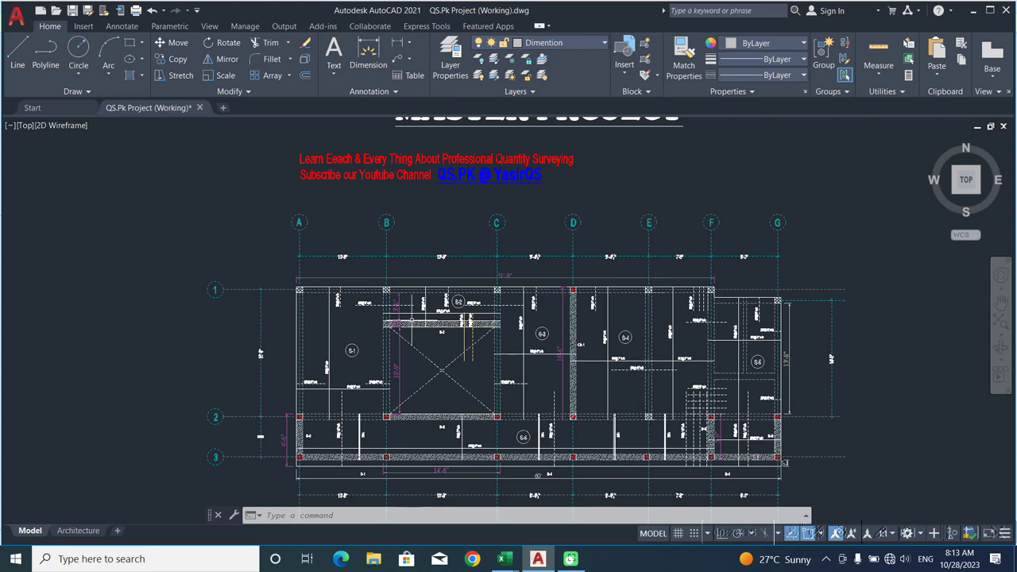
pyautogui.scroll(5, 636, 377)
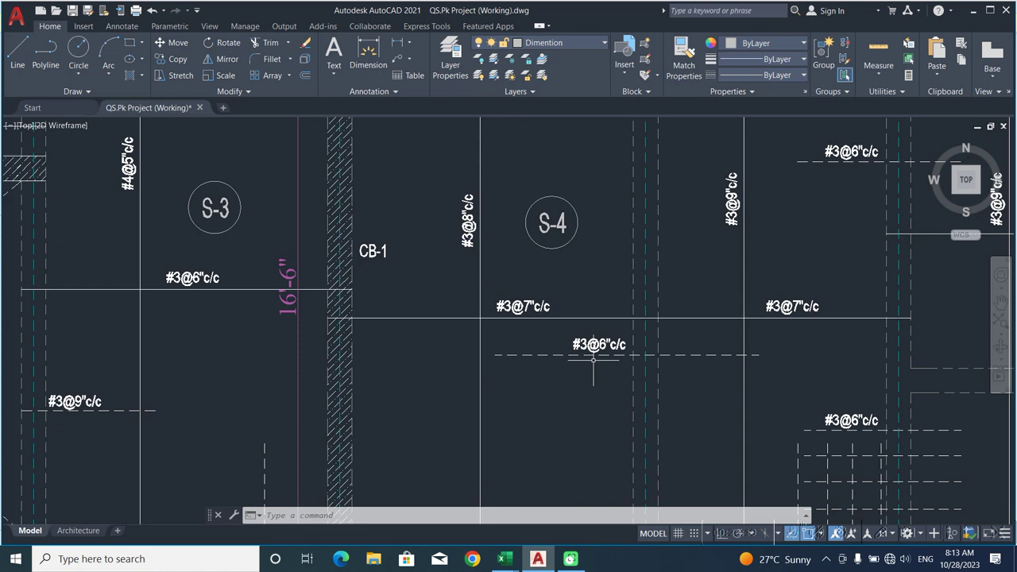
pyautogui.scroll(-2, 593, 357)
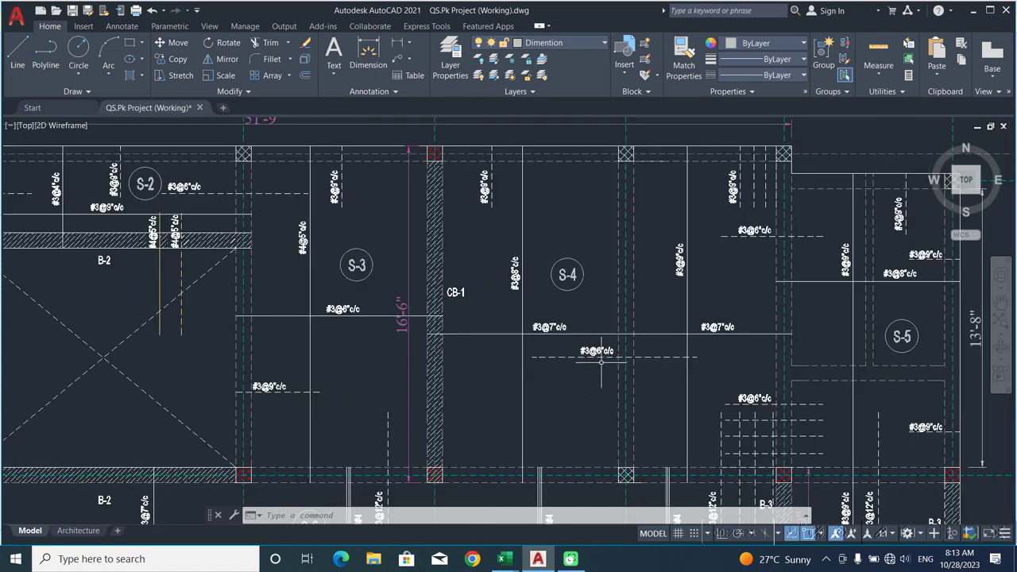
pyautogui.moveTo(591, 259); pyautogui.dragTo(599, 311, button='middle')
pyautogui.scroll(-2, 598, 303)
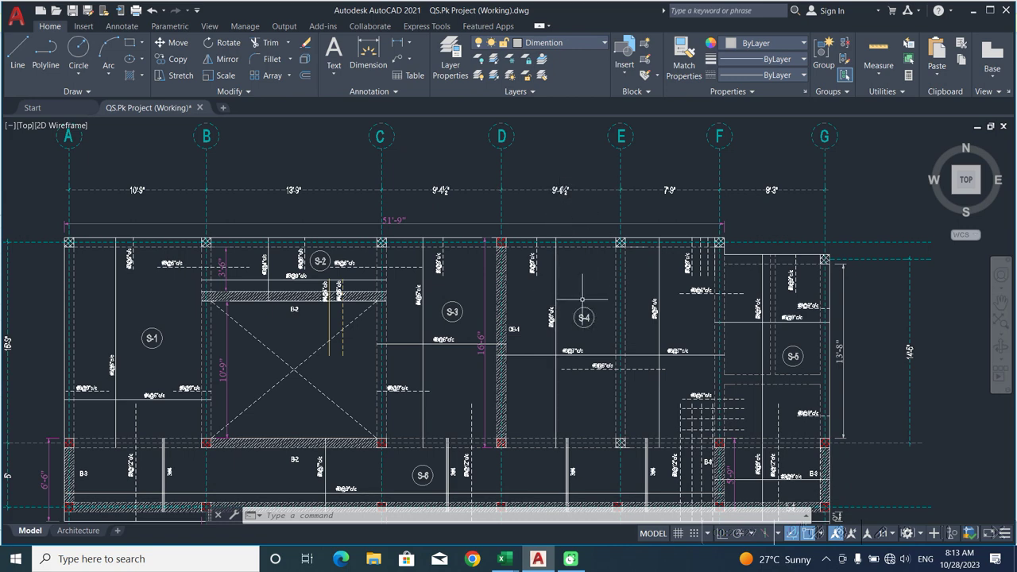
pyautogui.scroll(2, 668, 201)
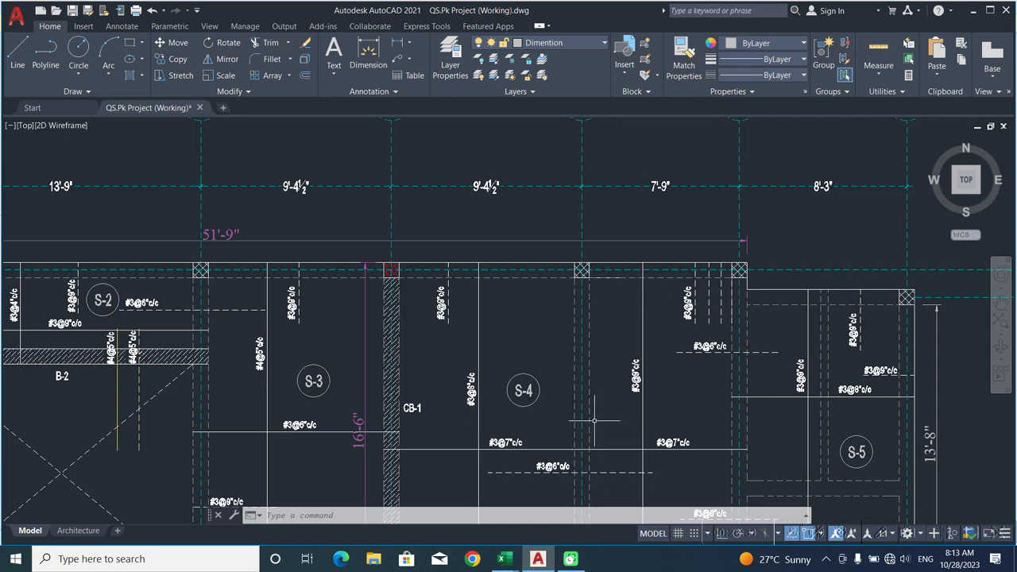
pyautogui.moveTo(590, 406); pyautogui.dragTo(587, 286, button='middle')
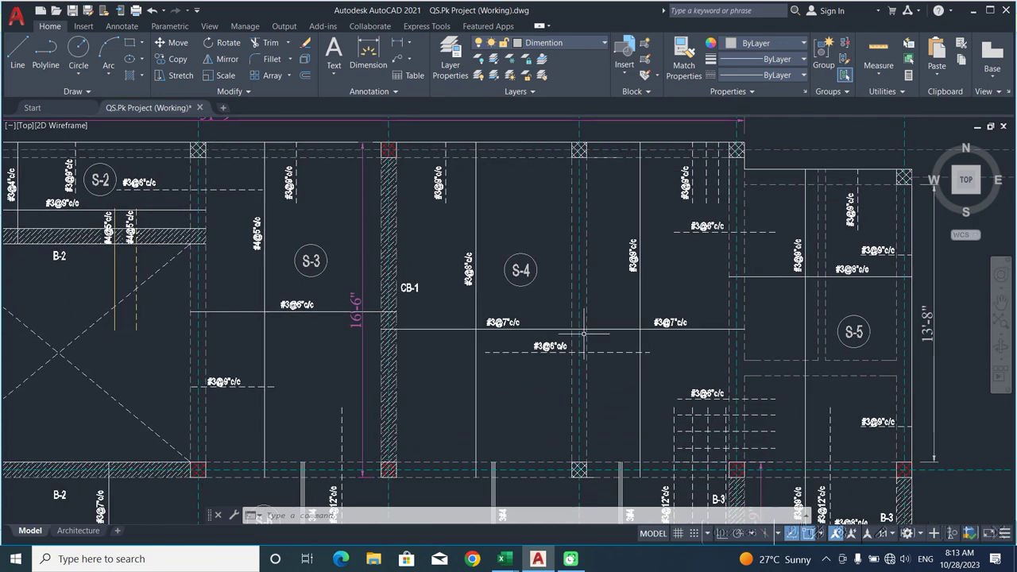
# Return to the Master Project-BBS workbook and review the bar length formulas of the Grid E/1-2 Extra Bars and Binders
pyautogui.moveTo(505, 556)
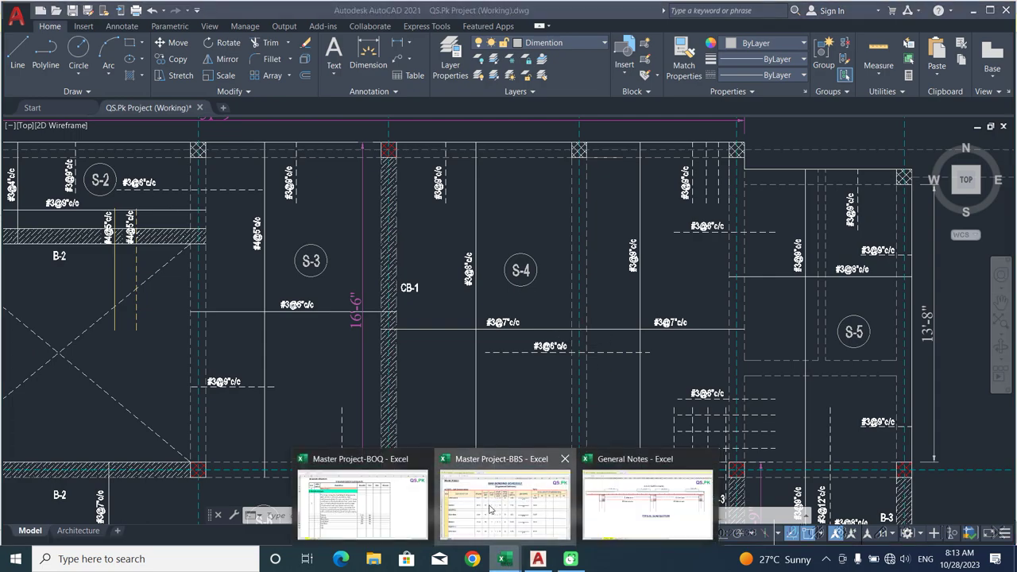
pyautogui.click(492, 509)
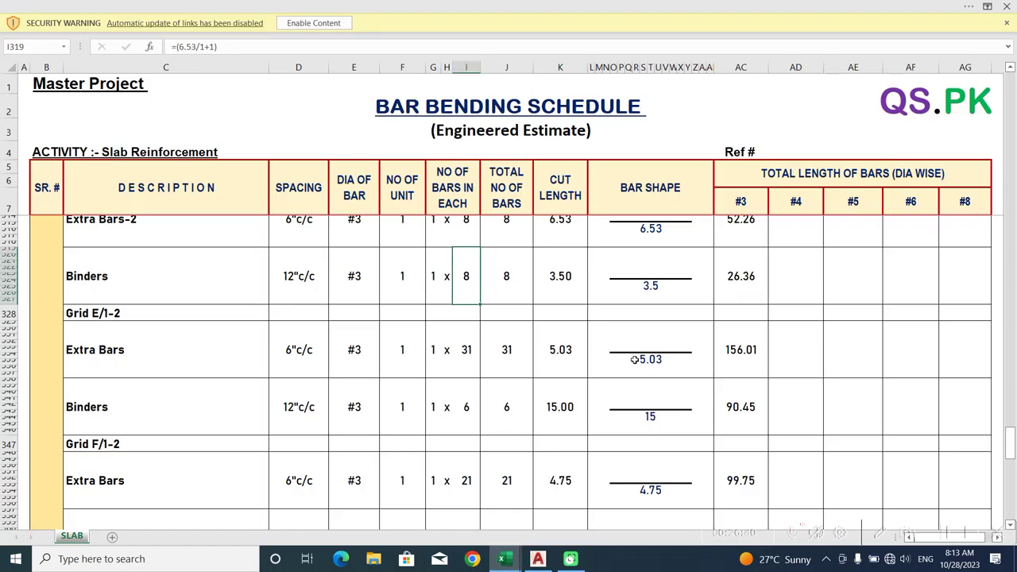
pyautogui.doubleClick(560, 354)
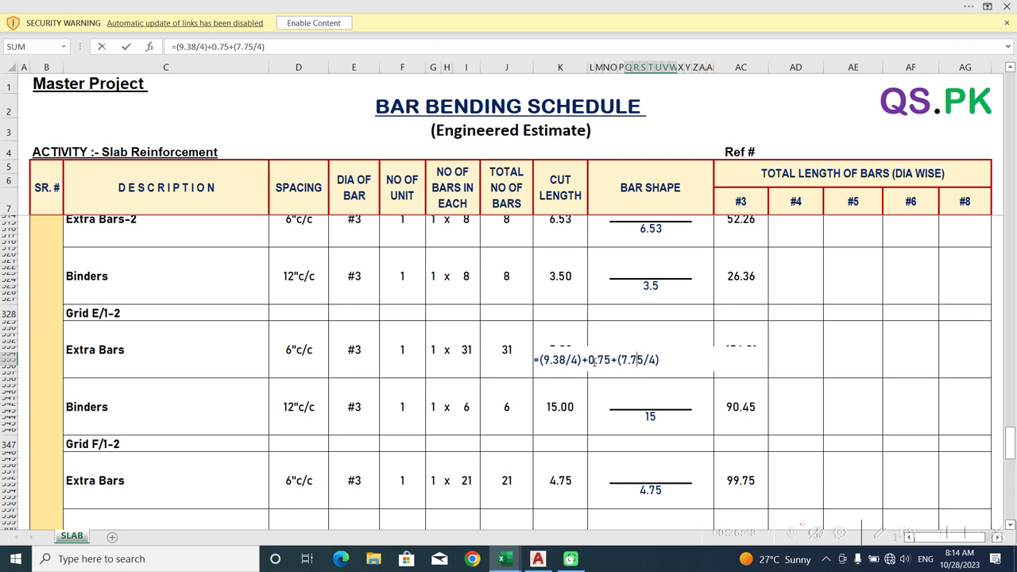
pyautogui.press('Escape')
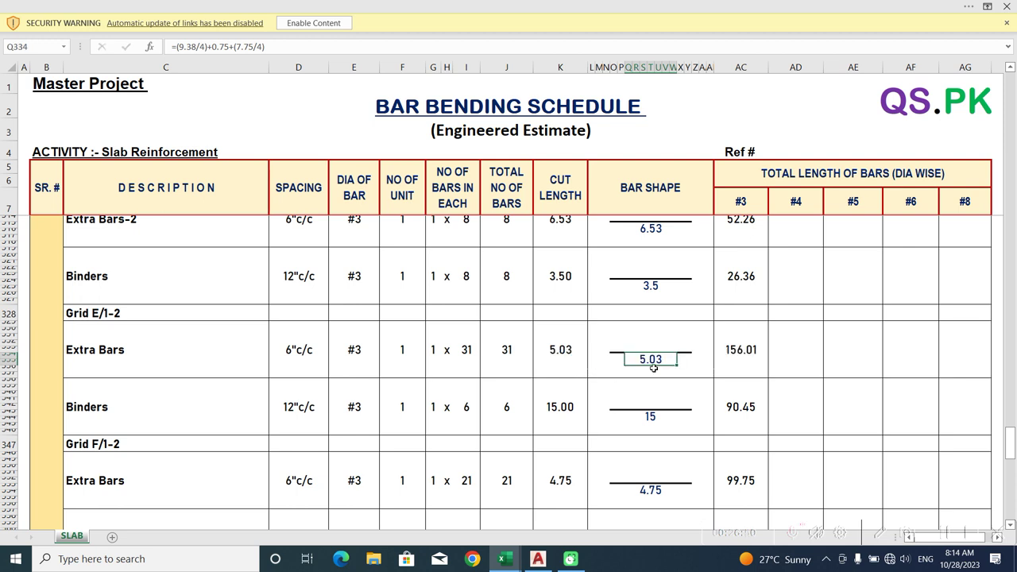
pyautogui.click(650, 417)
pyautogui.doubleClick(650, 416)
pyautogui.press('Escape')
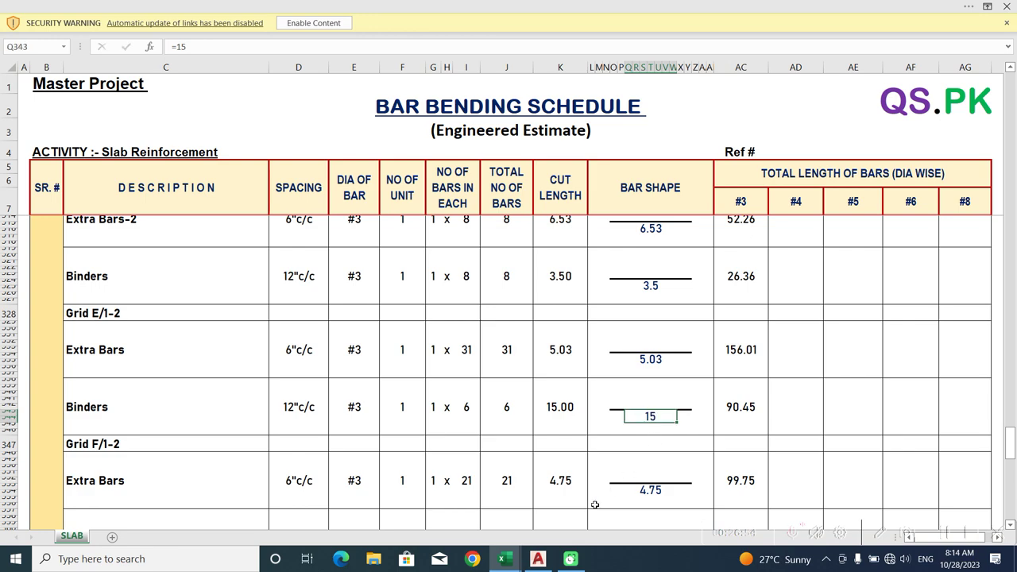
# Check Grid E/1-2 in AutoCAD, and return to the Master Project-BBS workbook to review the quantity formulas of its Extra Bars and Binders
pyautogui.hotkey('alt', 'Tab')
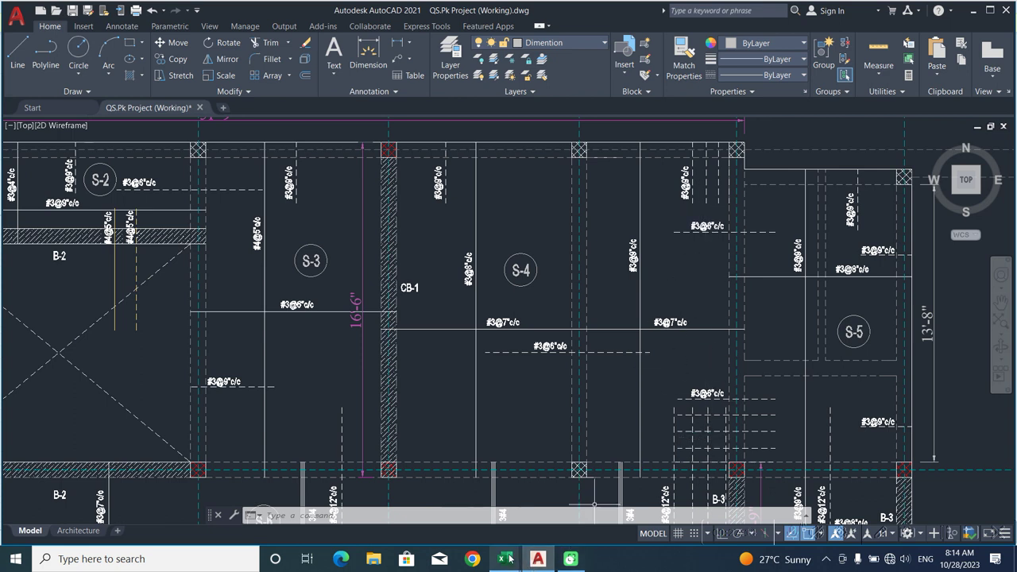
pyautogui.moveTo(509, 559)
pyautogui.click(505, 511)
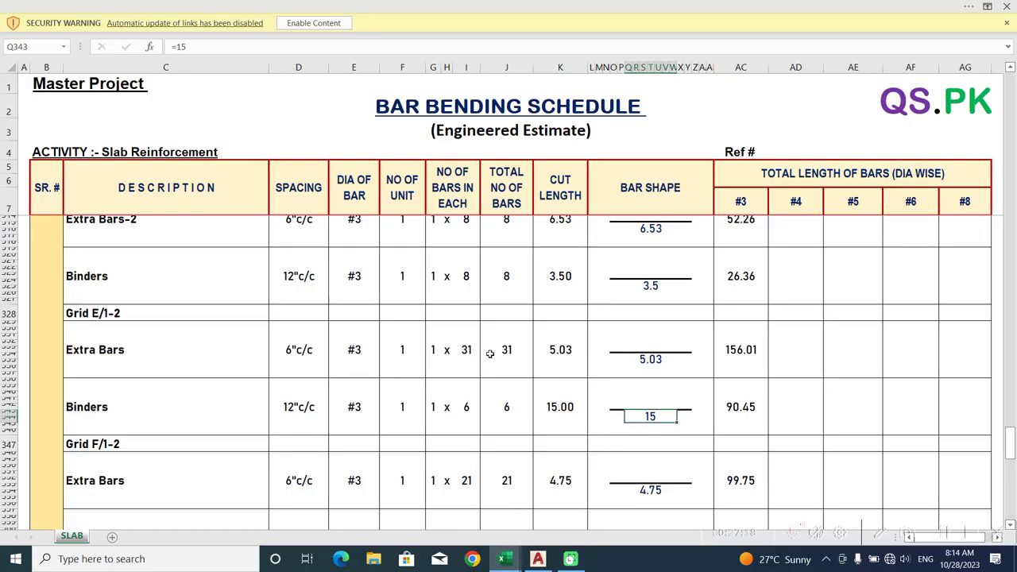
pyautogui.doubleClick(462, 346)
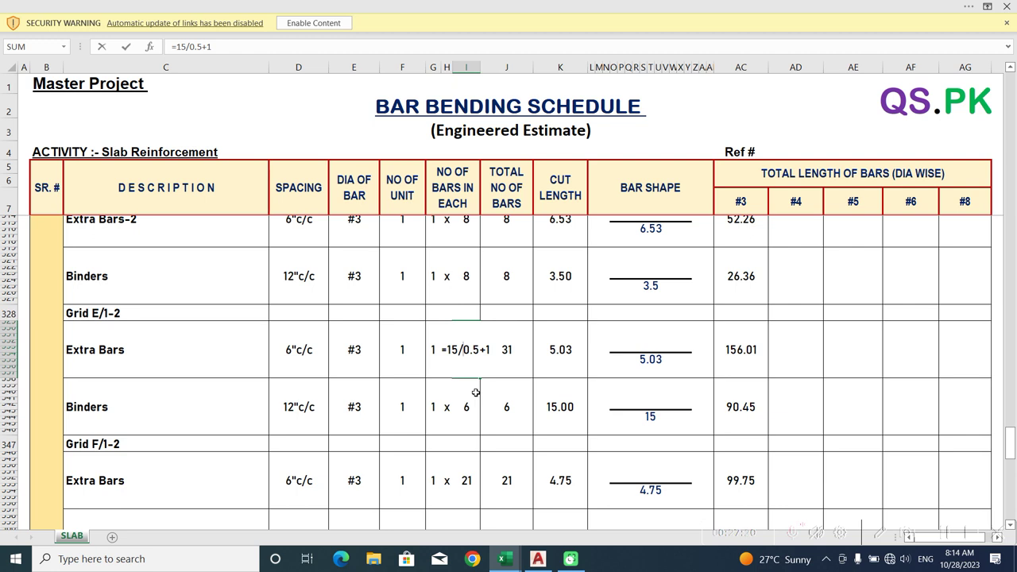
pyautogui.press('Escape')
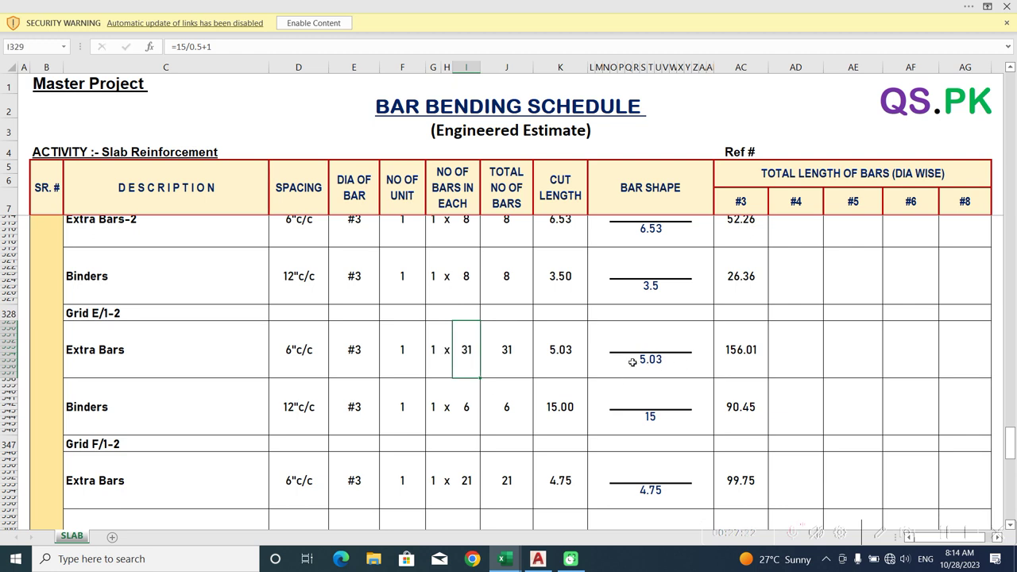
pyautogui.click(468, 406)
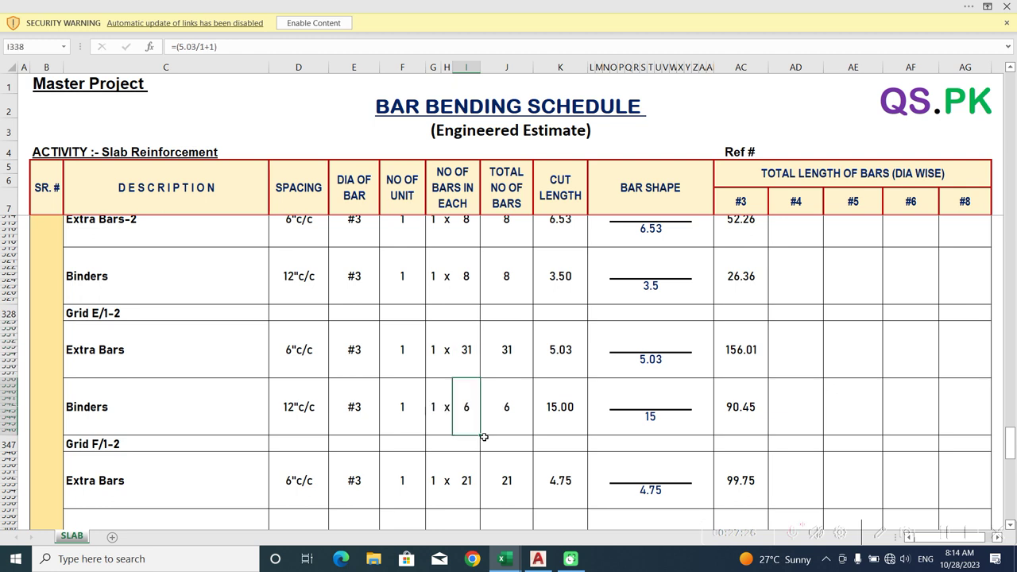
# Locate the Grid F/1-2 entries in the schedule, and switch to AutoCAD to examine Grid F and the spans on both sides of it
pyautogui.scroll(-3, 419, 442)
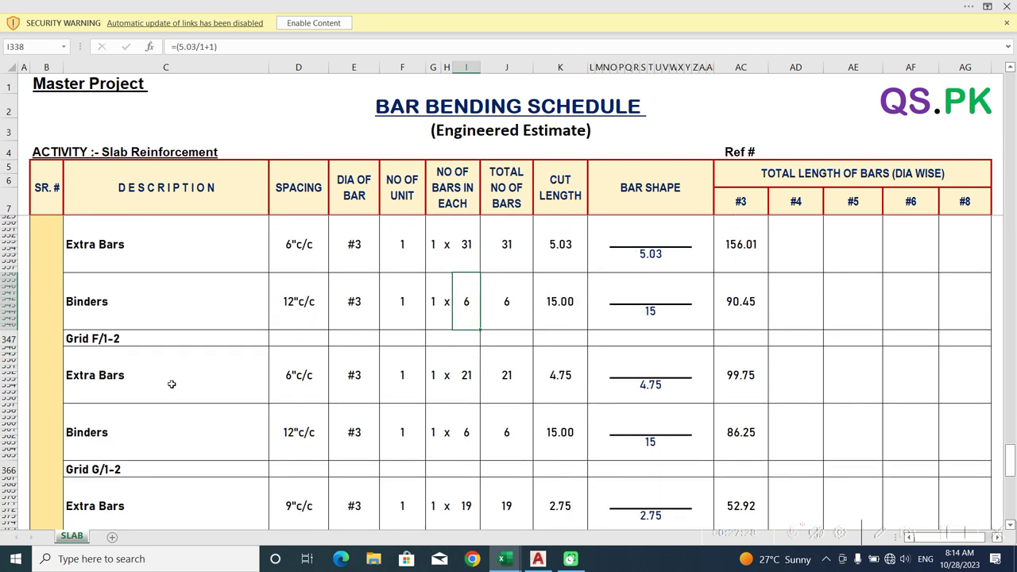
pyautogui.click(538, 559)
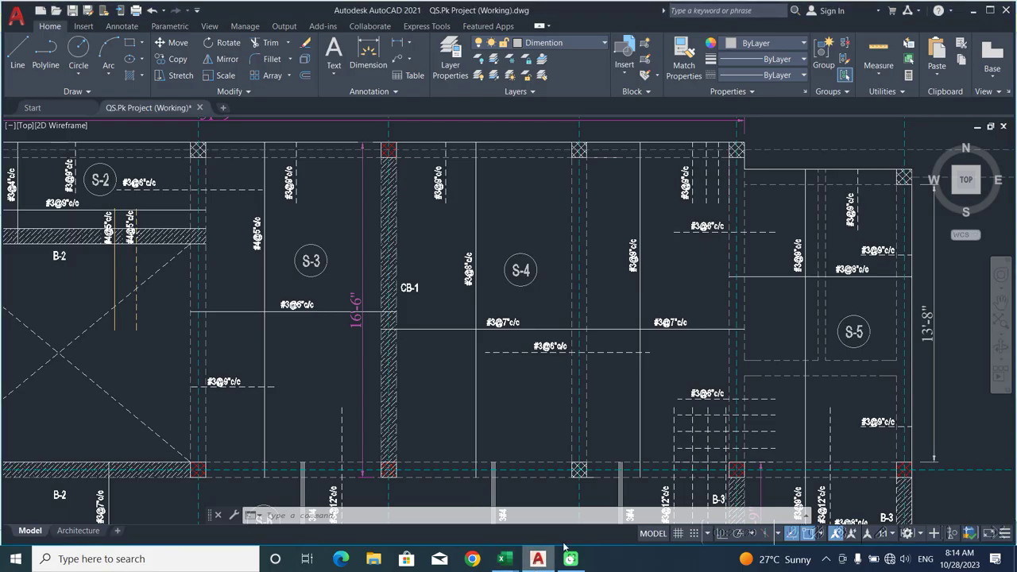
pyautogui.scroll(-3, 697, 252)
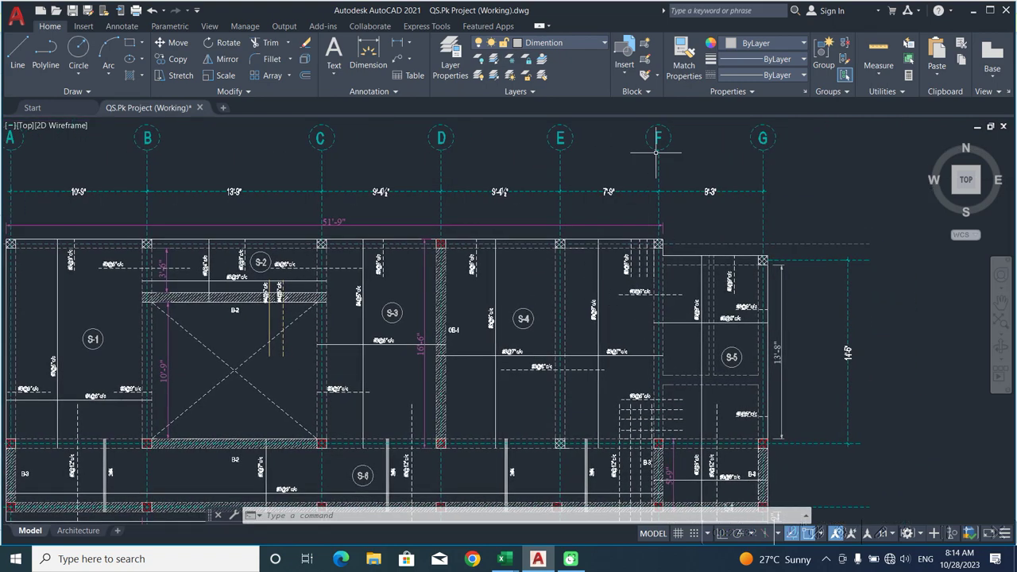
pyautogui.moveTo(659, 342); pyautogui.dragTo(670, 293, button='middle')
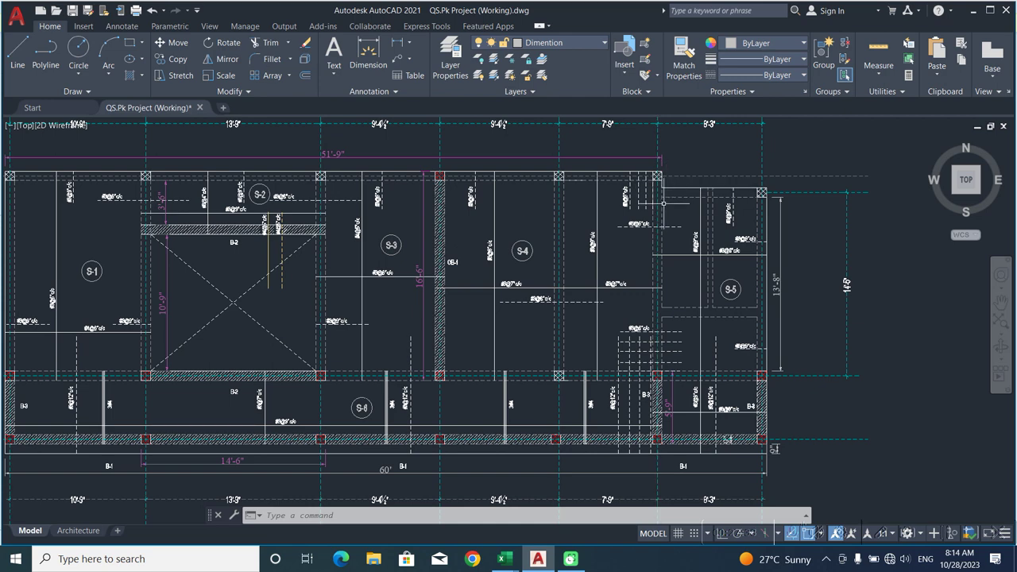
pyautogui.scroll(4, 662, 189)
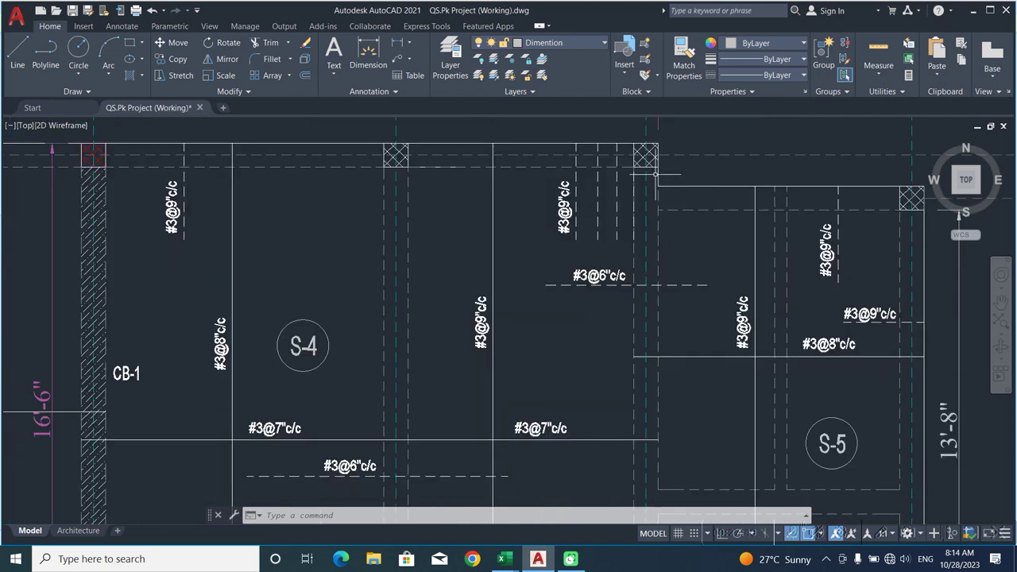
pyautogui.scroll(-2, 656, 178)
pyautogui.scroll(-2, 655, 191)
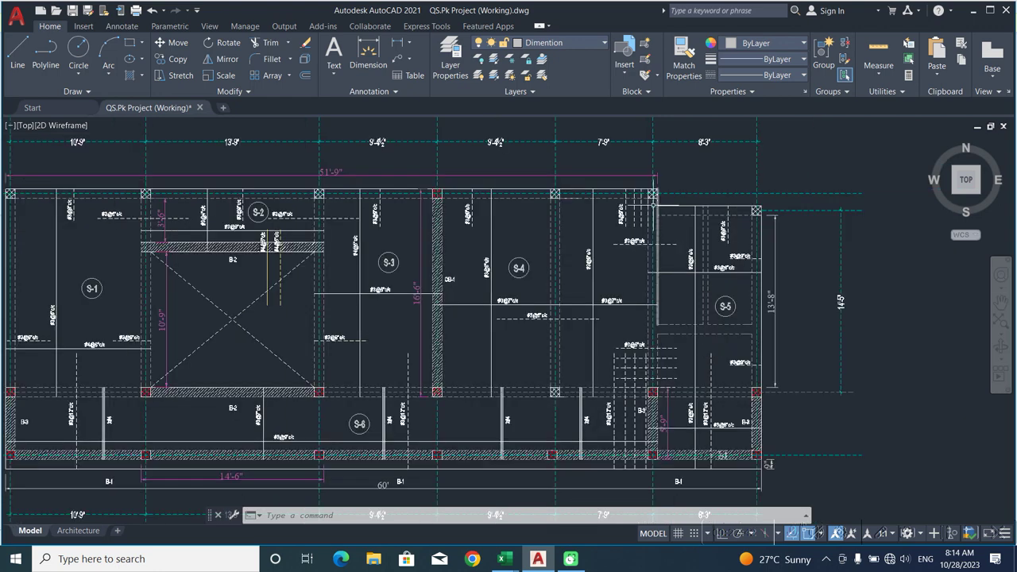
pyautogui.scroll(2, 647, 244)
pyautogui.moveTo(684, 306); pyautogui.dragTo(664, 424, button='middle')
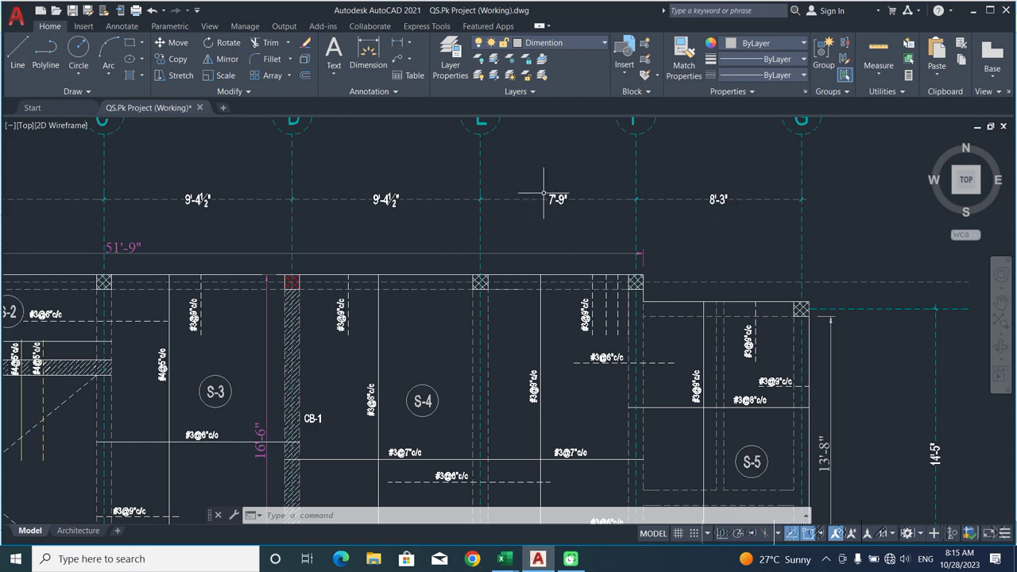
# Examine the #3@6"c/c extra bars crossing Grid F between slabs S-4 and S-5
pyautogui.scroll(2, 642, 369)
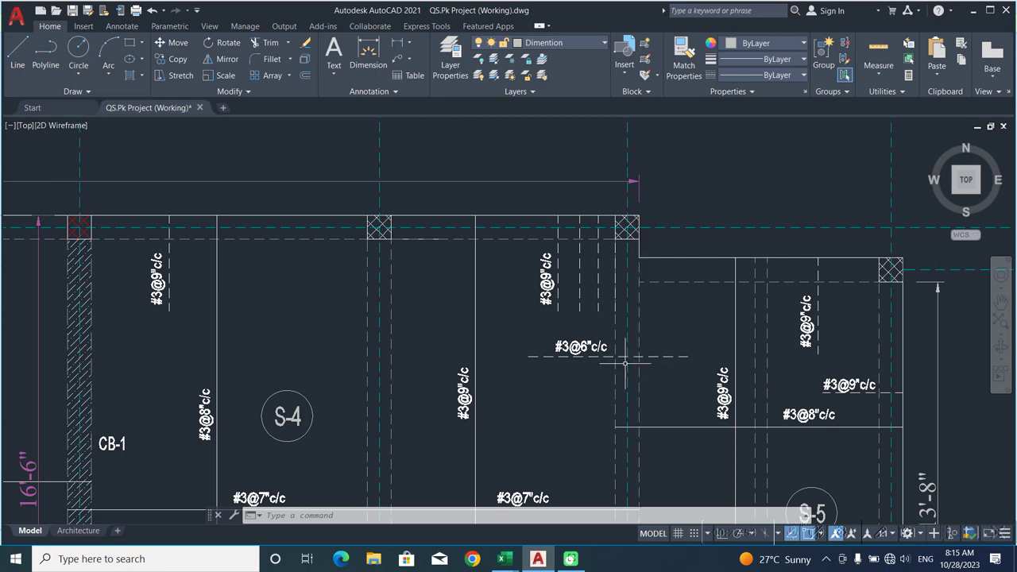
pyautogui.scroll(-4, 626, 362)
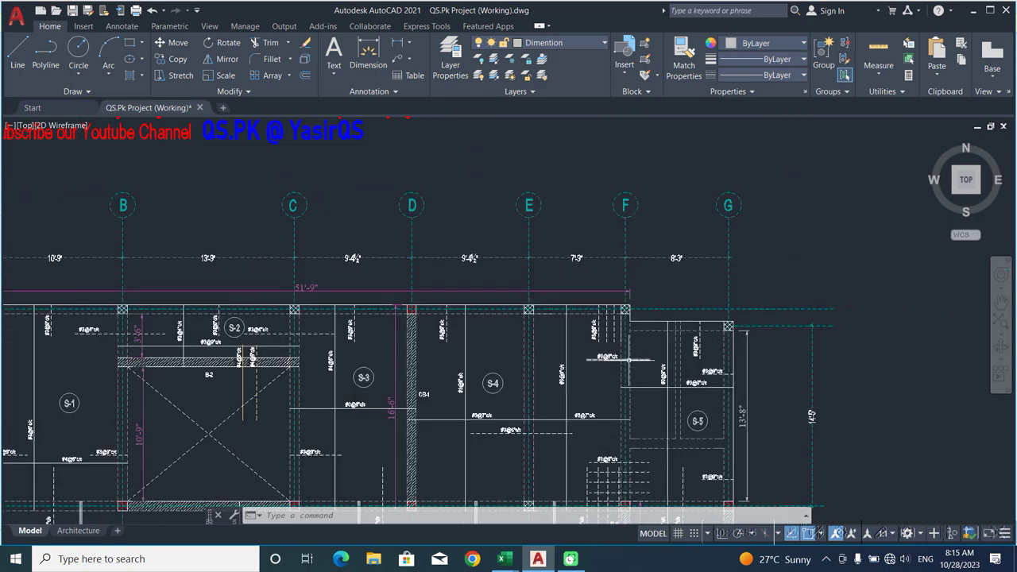
pyautogui.scroll(4, 628, 360)
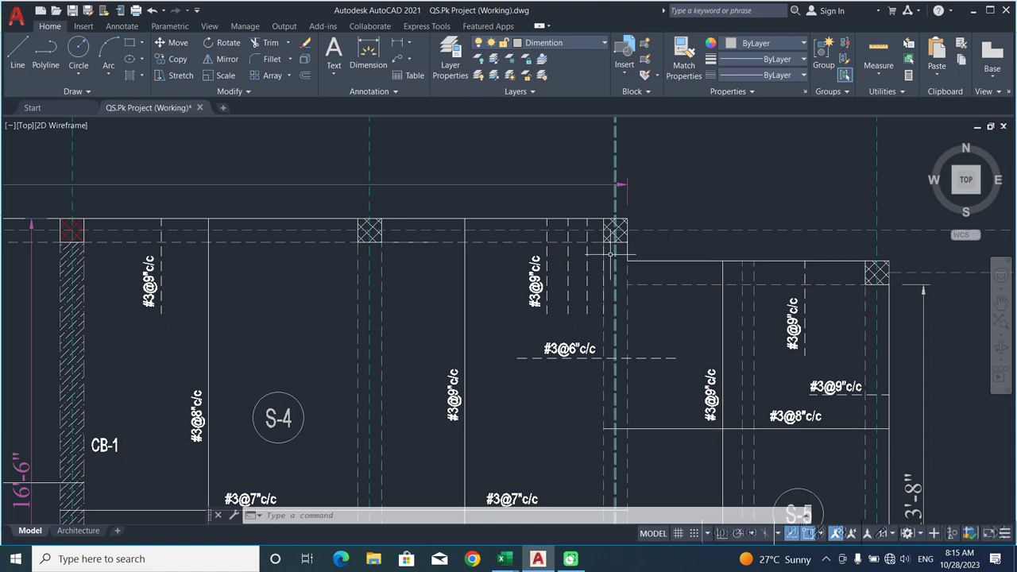
pyautogui.scroll(2, 606, 251)
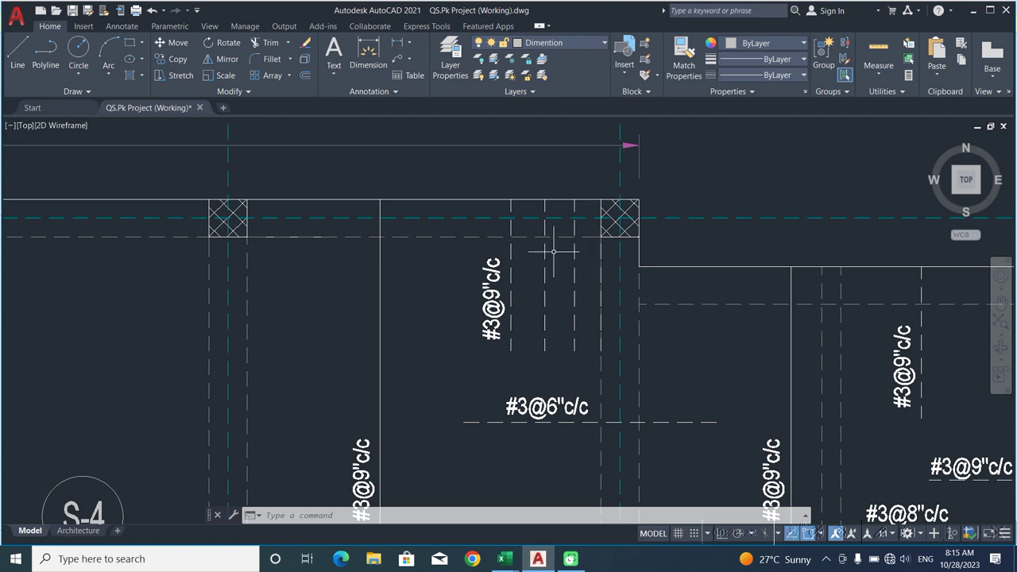
pyautogui.scroll(-4, 554, 251)
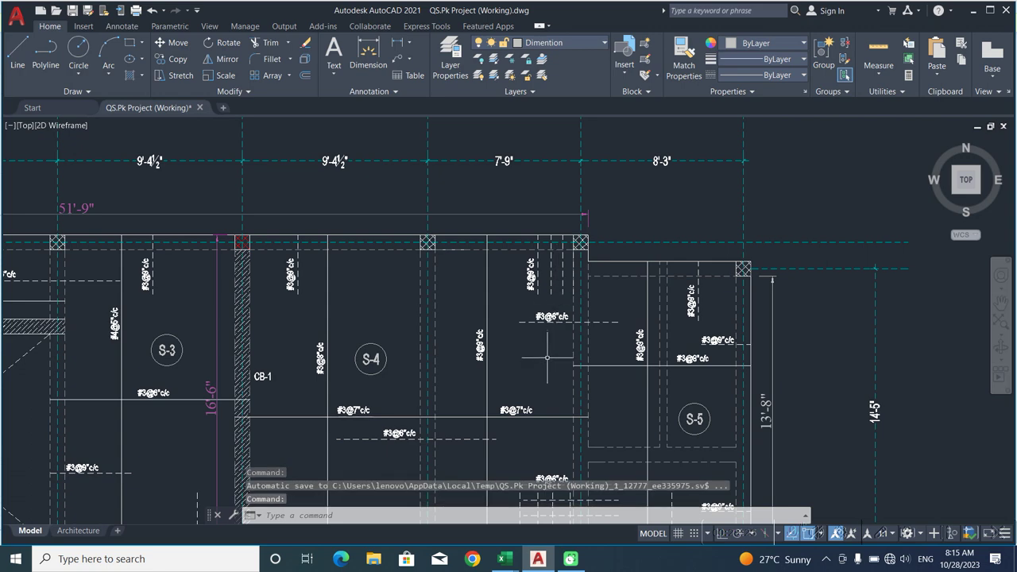
pyautogui.scroll(-3, 567, 298)
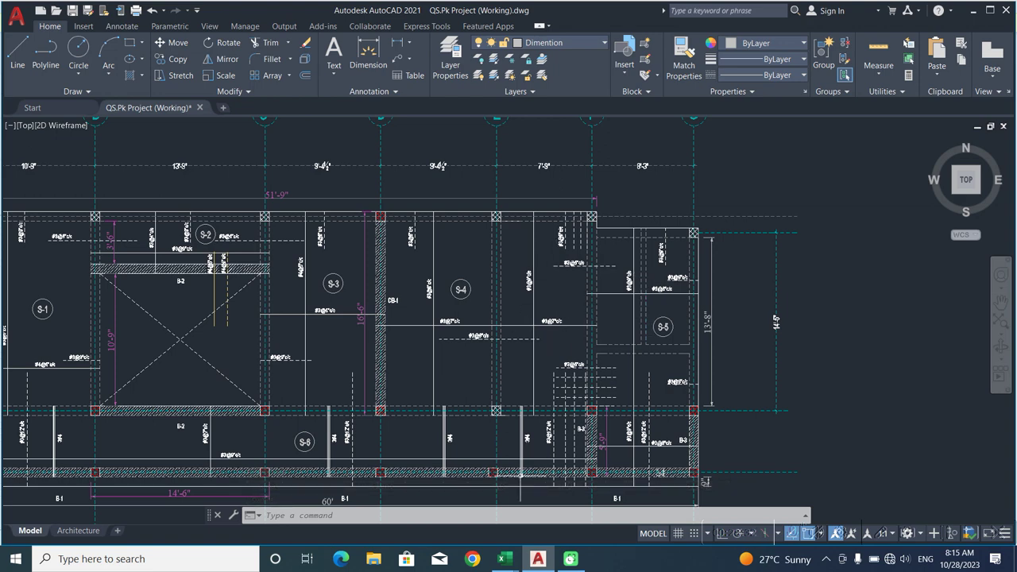
# Return to the Master Project-BBS workbook and review the bar lengths of the Grid F/1-2 Extra Bars and Binders
pyautogui.moveTo(505, 559)
pyautogui.click(504, 494)
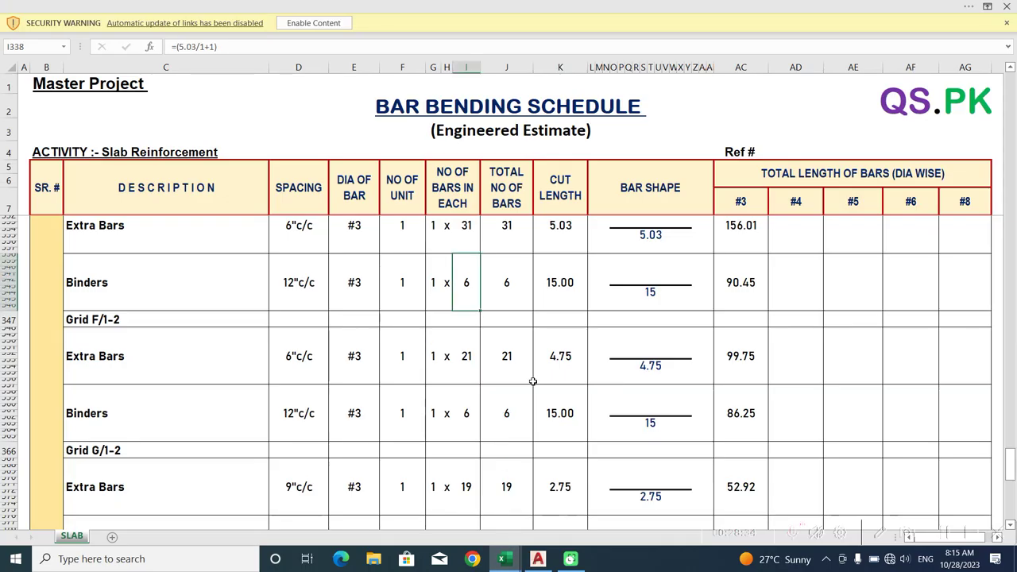
pyautogui.scroll(-1, 404, 360)
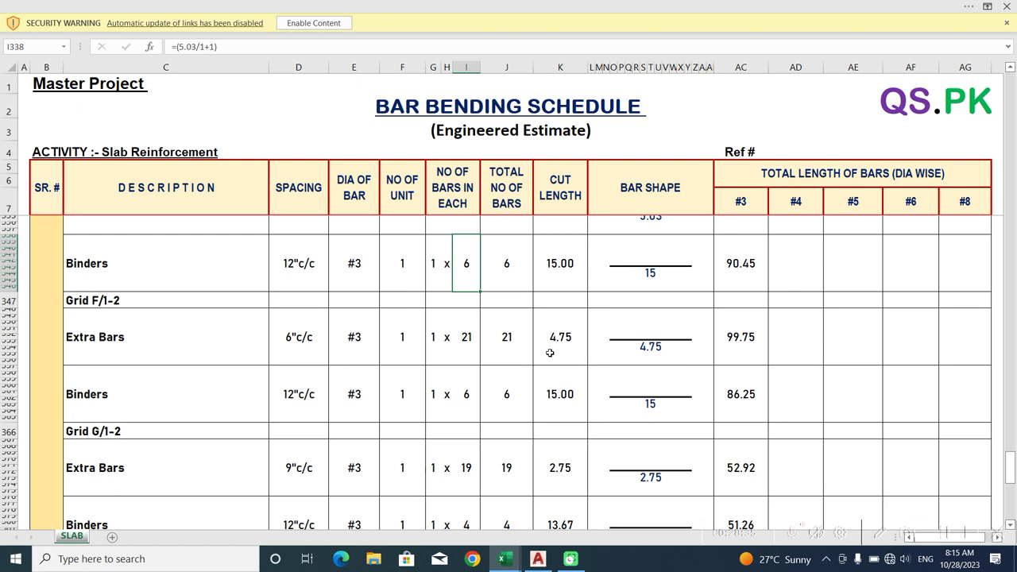
pyautogui.click(621, 358)
pyautogui.doubleClick(651, 368)
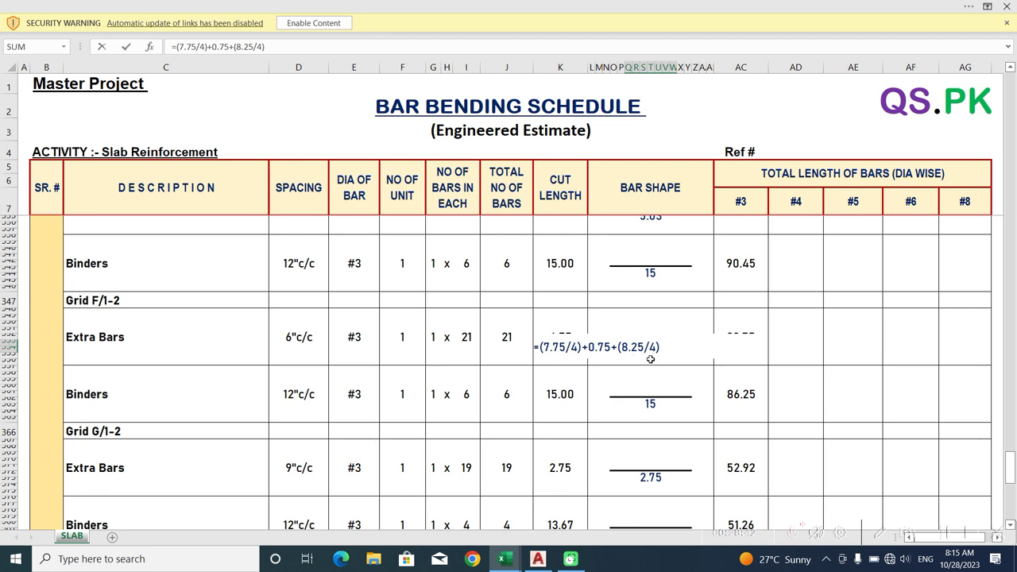
pyautogui.press('Escape')
pyautogui.doubleClick(655, 405)
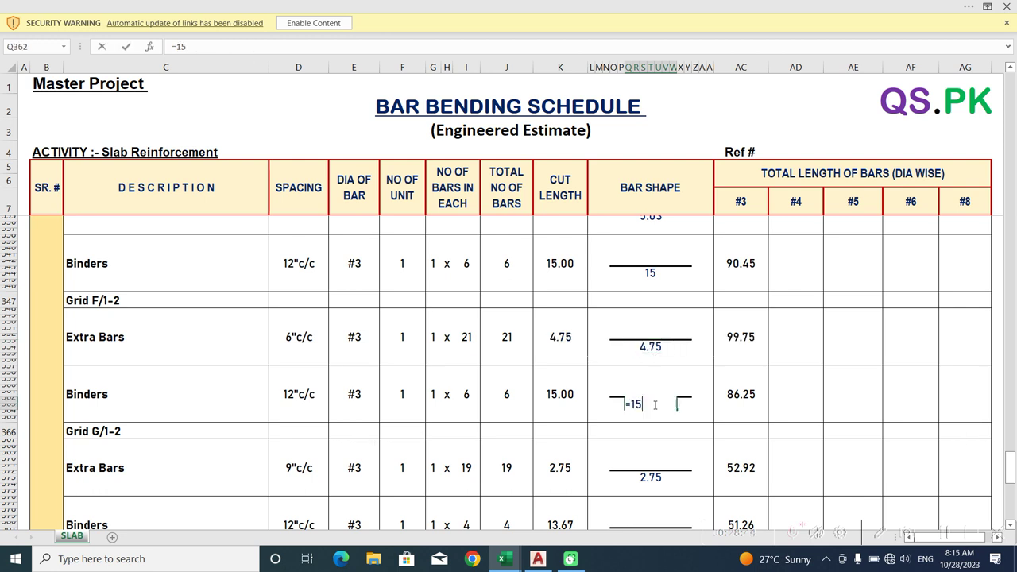
pyautogui.press('Escape')
# Review the quantity formulas of the Grid F/1-2 Extra Bars and Binders
pyautogui.doubleClick(470, 340)
pyautogui.press('Escape')
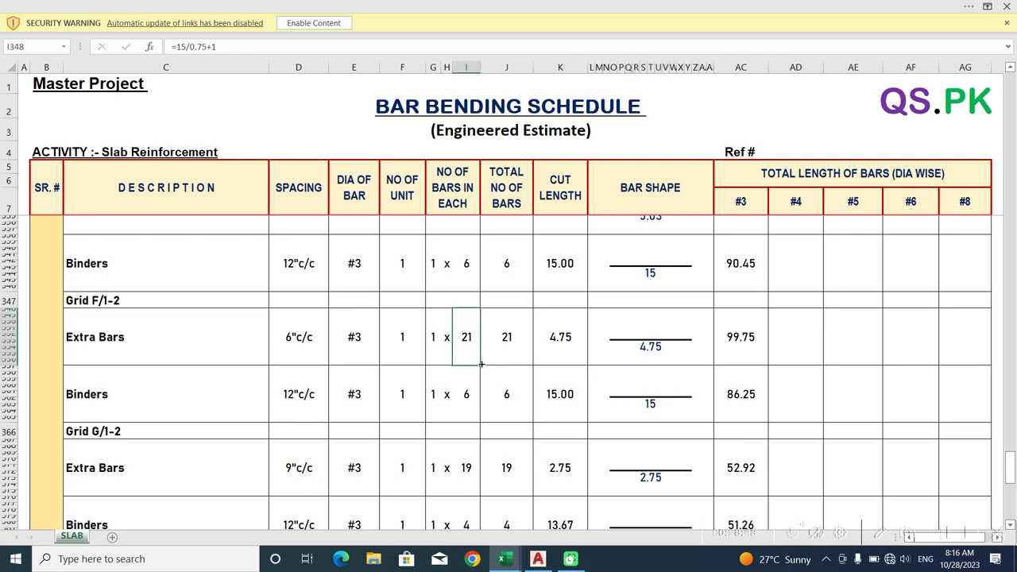
pyautogui.doubleClick(469, 396)
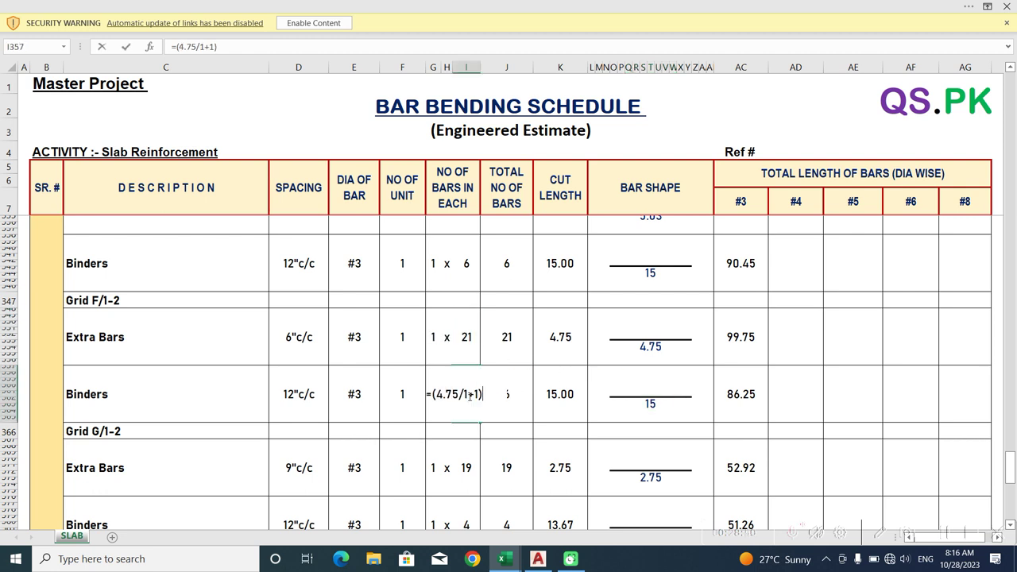
pyautogui.press('Escape')
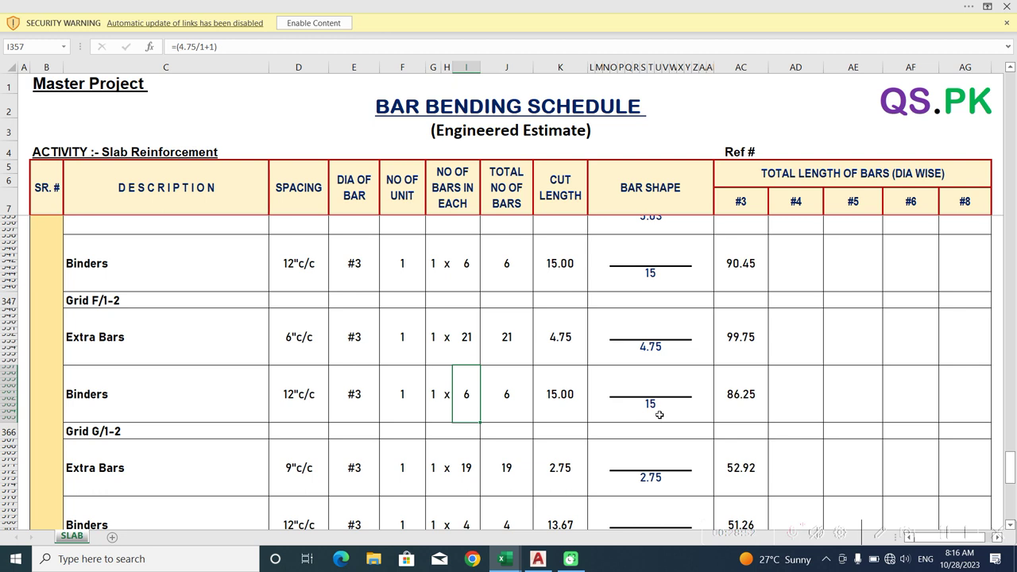
# Locate the Grid G/1-2 entries in the schedule, and switch to AutoCAD to examine the #3@9"c/c extra bars at Grid G in slab S-5
pyautogui.scroll(-2, 625, 406)
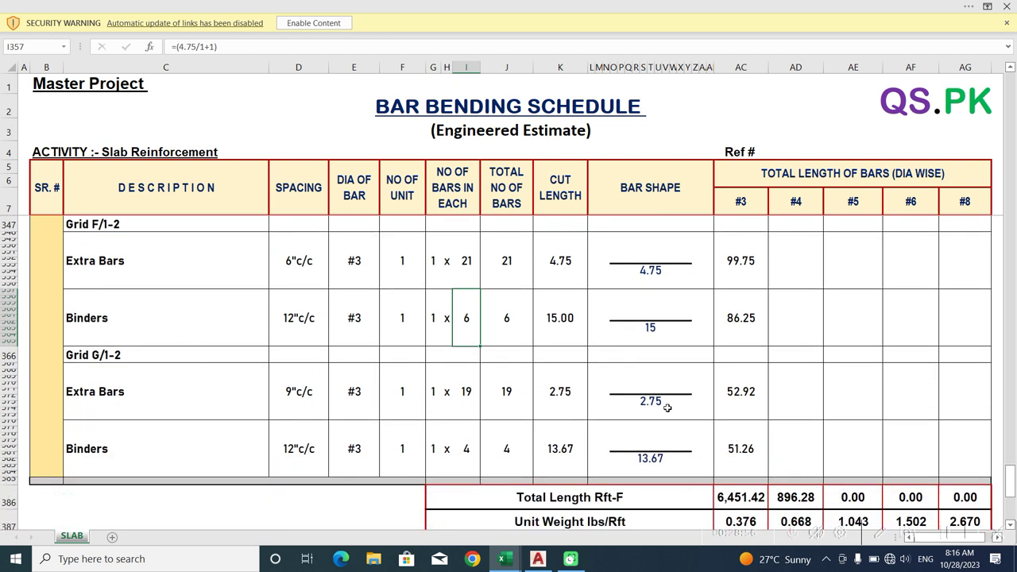
pyautogui.click(538, 558)
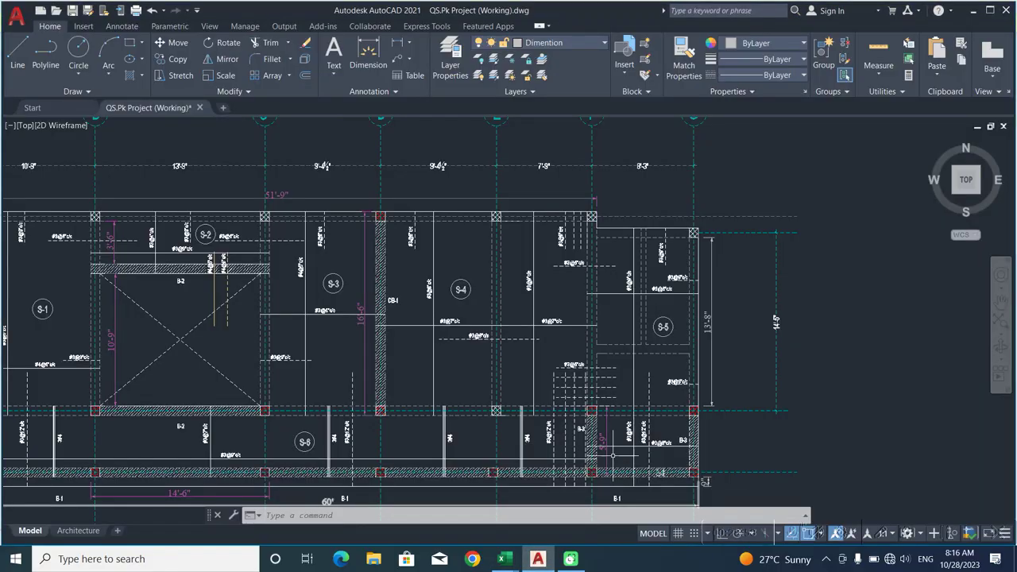
pyautogui.scroll(3, 740, 286)
pyautogui.scroll(-2, 740, 286)
pyautogui.moveTo(731, 321); pyautogui.dragTo(731, 404, button='middle')
pyautogui.scroll(2, 683, 472)
pyautogui.moveTo(683, 472); pyautogui.dragTo(669, 401, button='middle')
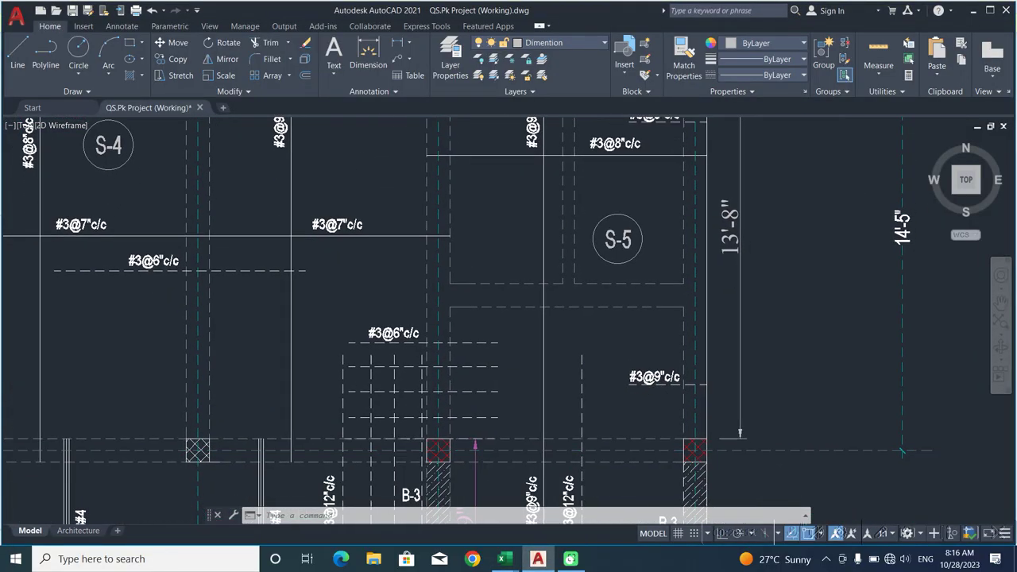
pyautogui.scroll(2, 661, 410)
pyautogui.scroll(-4, 654, 383)
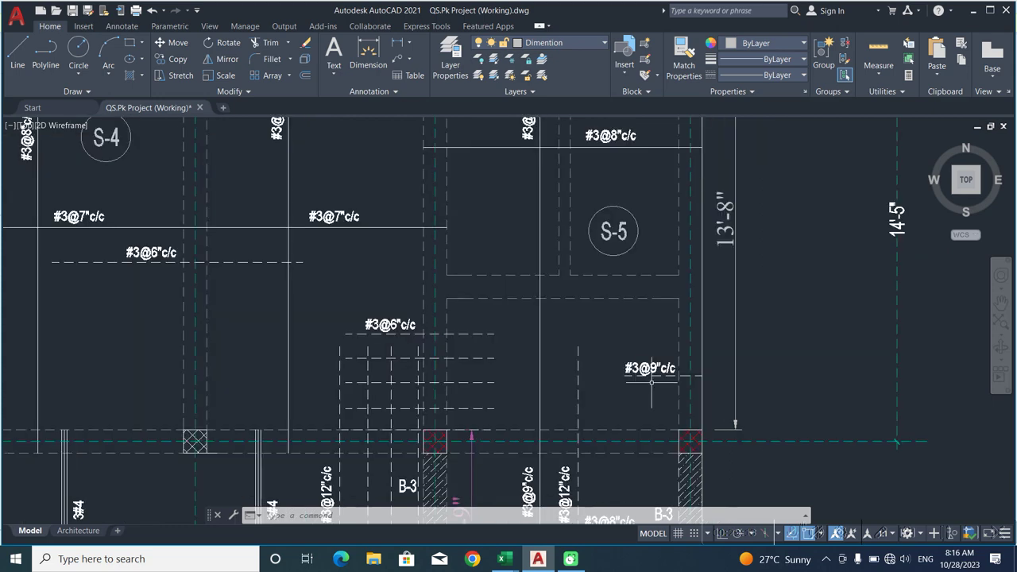
# Check the span between Grids F and G and the length dimension beside slab S-5
pyautogui.moveTo(742, 374); pyautogui.dragTo(743, 459, button='middle')
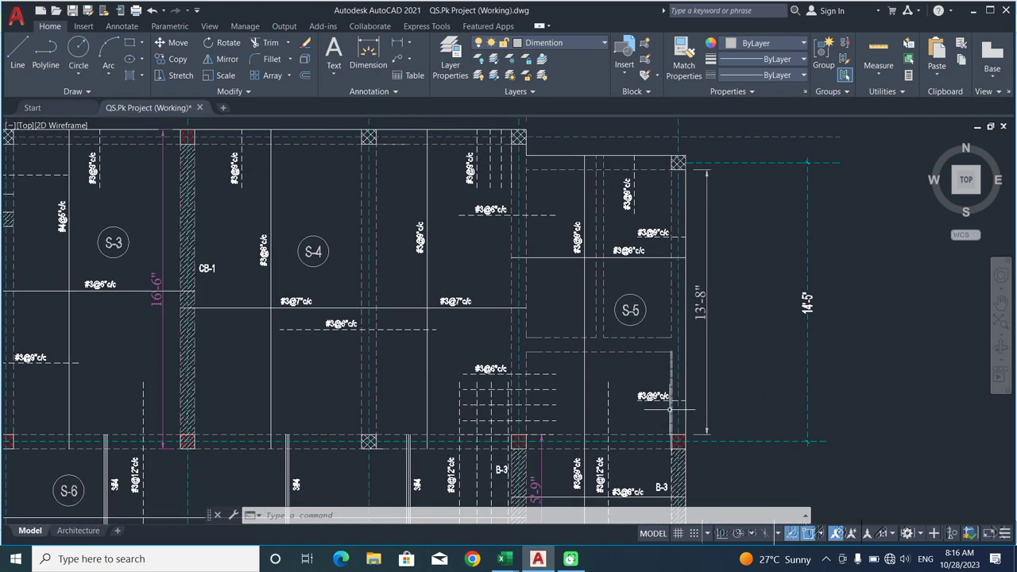
pyautogui.moveTo(596, 334); pyautogui.dragTo(580, 342, button='middle')
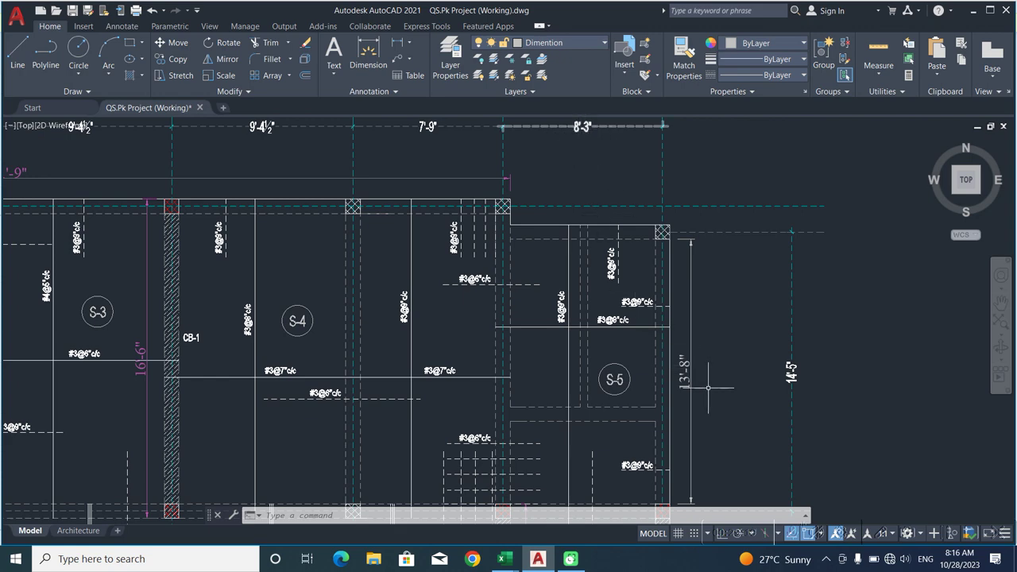
pyautogui.scroll(-2, 702, 320)
pyautogui.scroll(2, 736, 314)
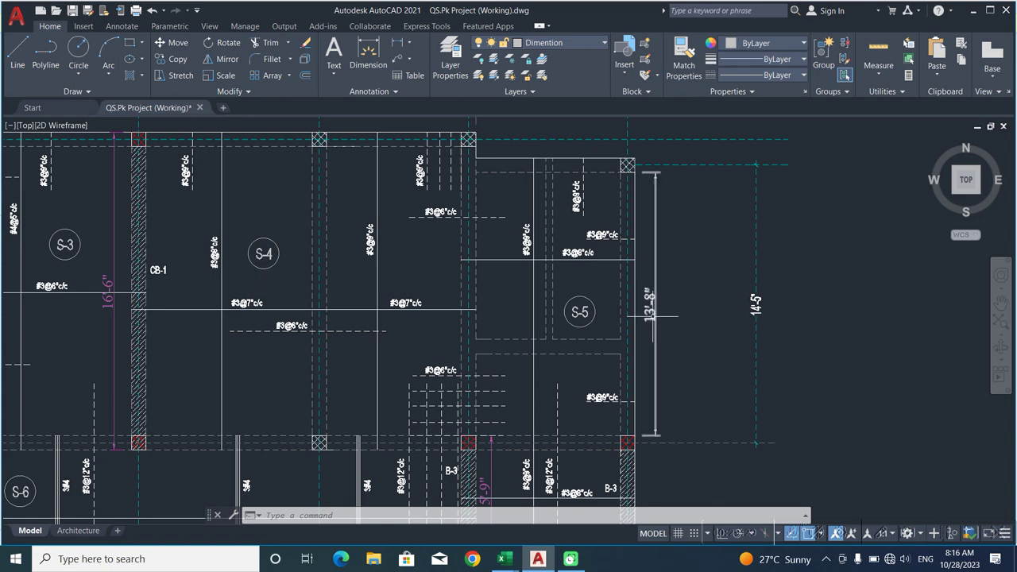
# Return to the Master Project-BBS workbook and review the bar lengths of the Grid G/1-2 Extra Bars and Binders
pyautogui.moveTo(503, 559)
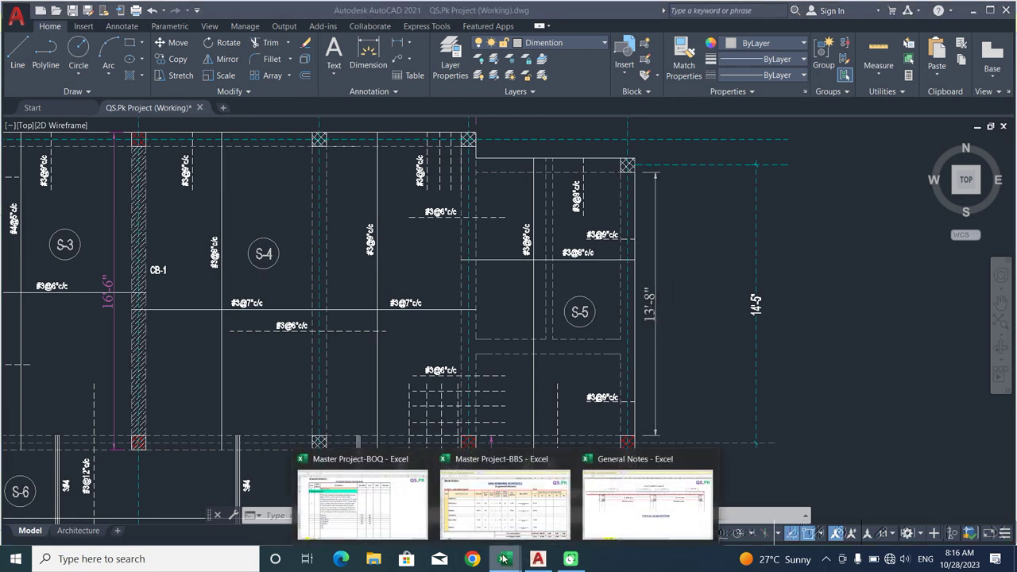
pyautogui.click(481, 505)
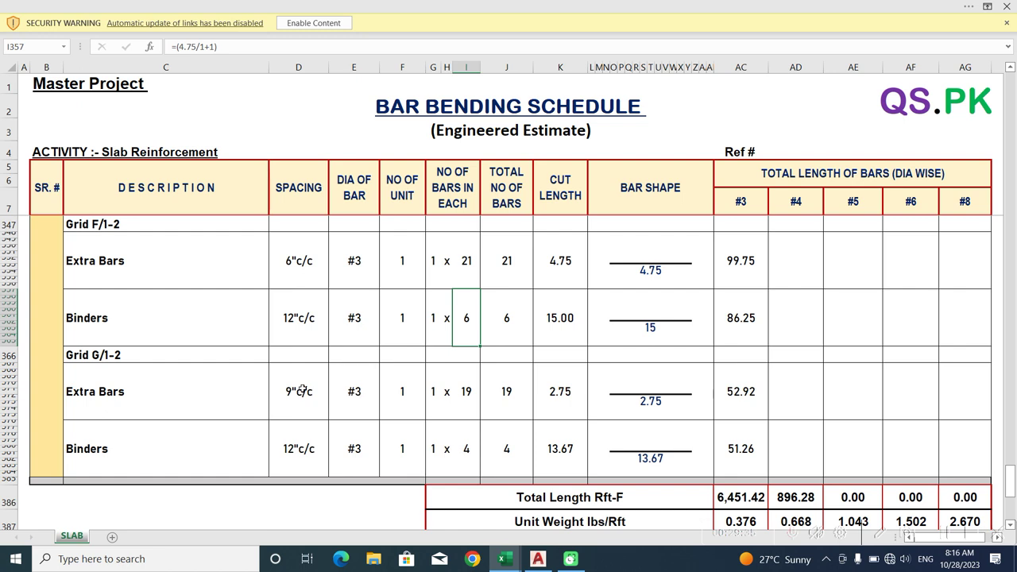
pyautogui.doubleClick(656, 400)
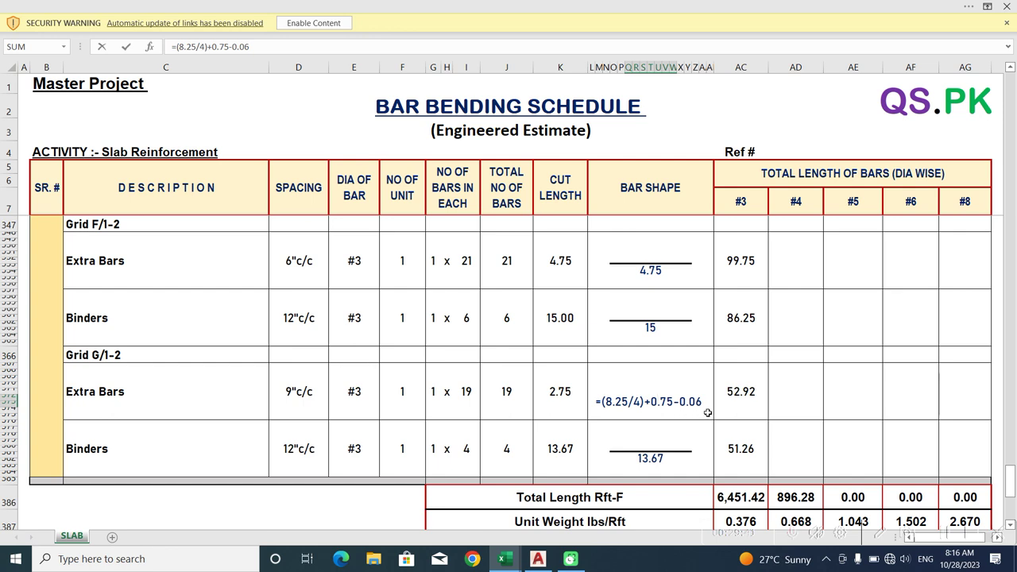
pyautogui.press('Escape')
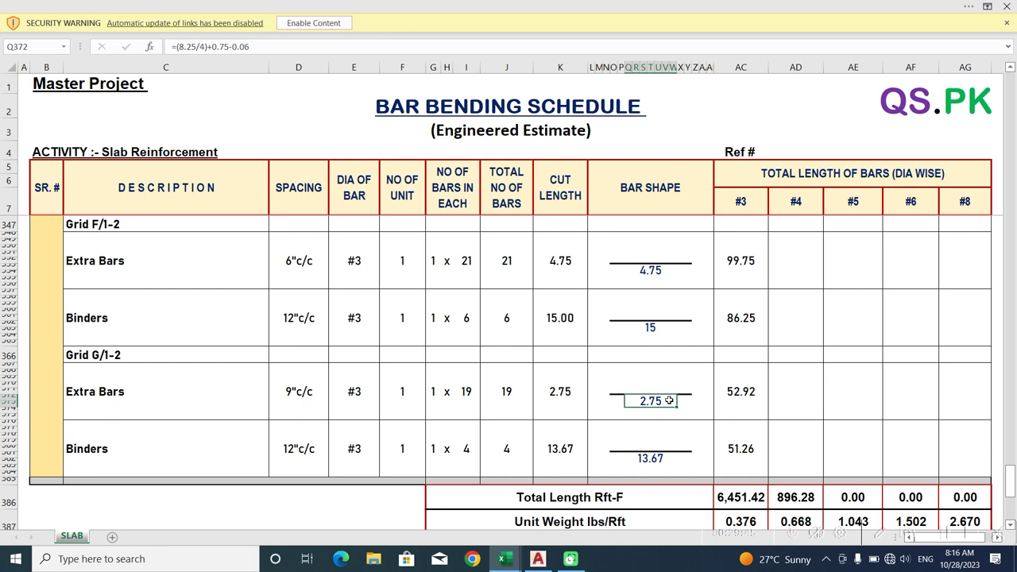
pyautogui.click(646, 458)
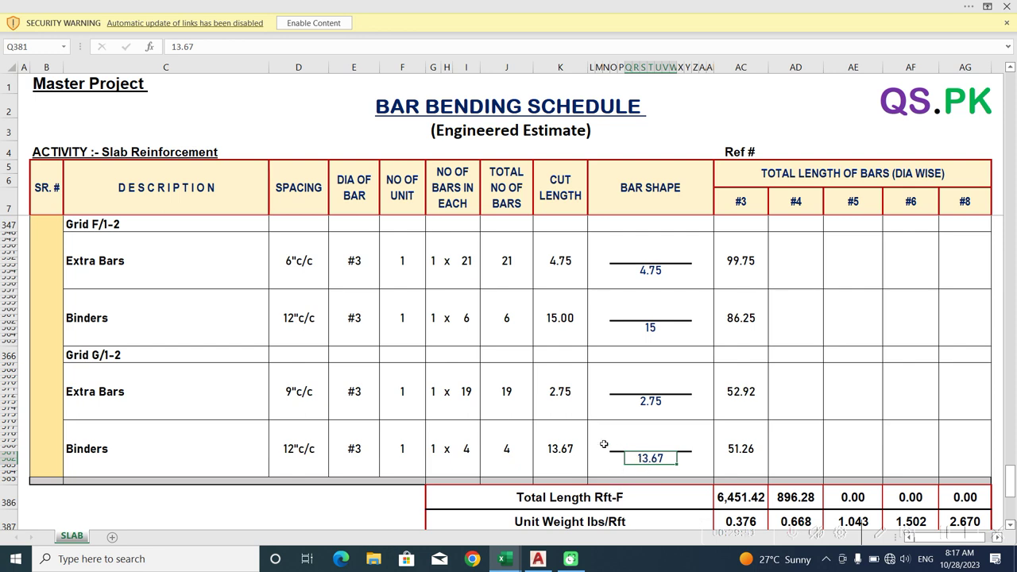
# Review the quantity formula of the Grid G/1-2 Extra Bars, and look back over the entries above it
pyautogui.doubleClick(468, 384)
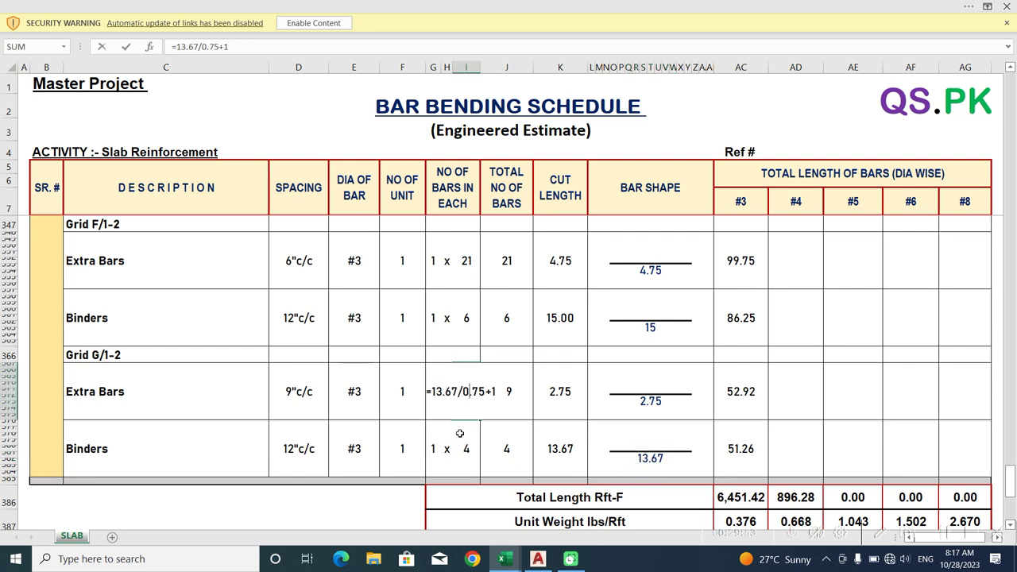
pyautogui.press('Escape')
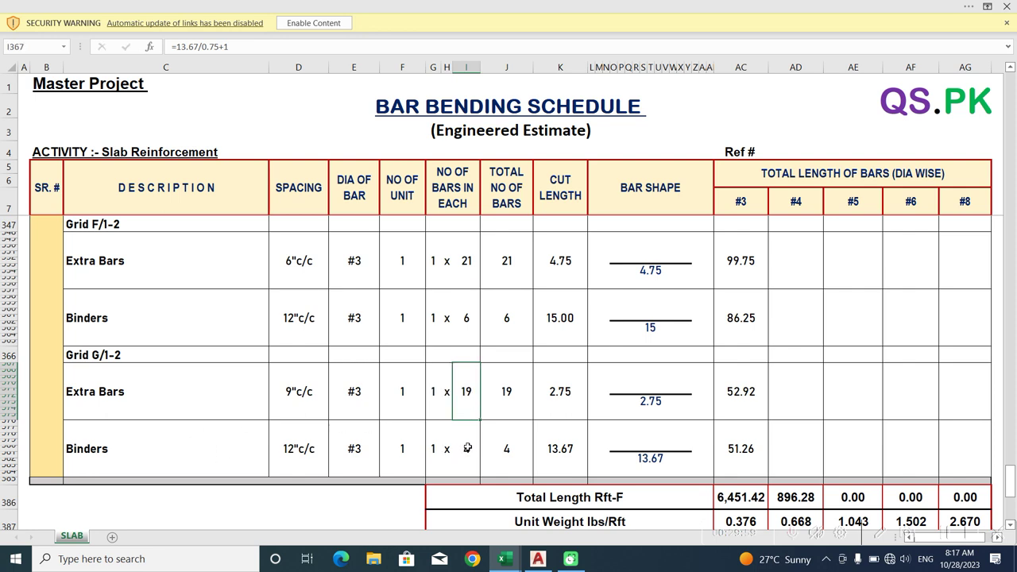
pyautogui.scroll(5, 577, 421)
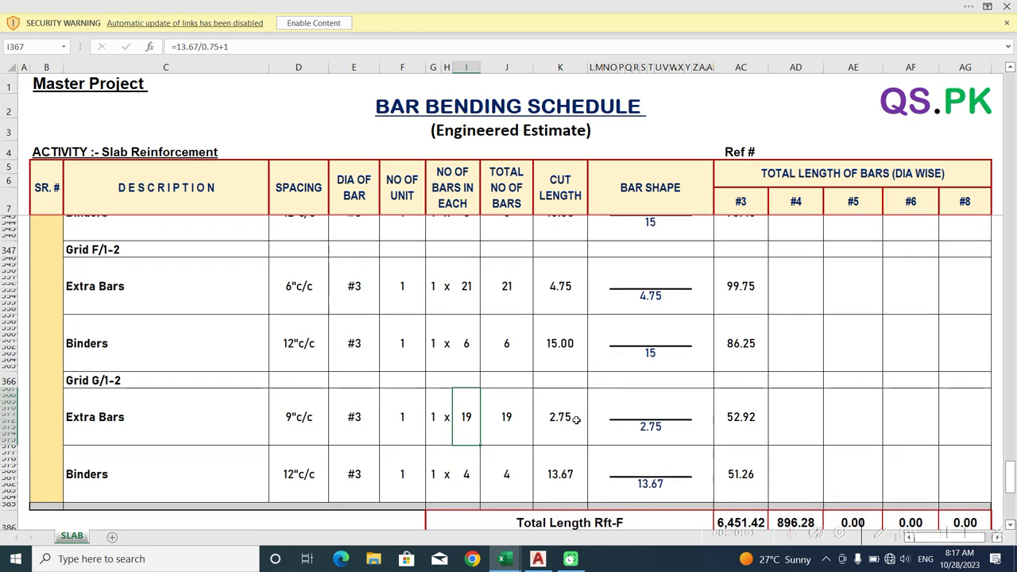
# Look back over the Grid A/1-2 and B/1-2 entries, and review the total length and weight rows ending the schedule
pyautogui.scroll(10, 577, 421)
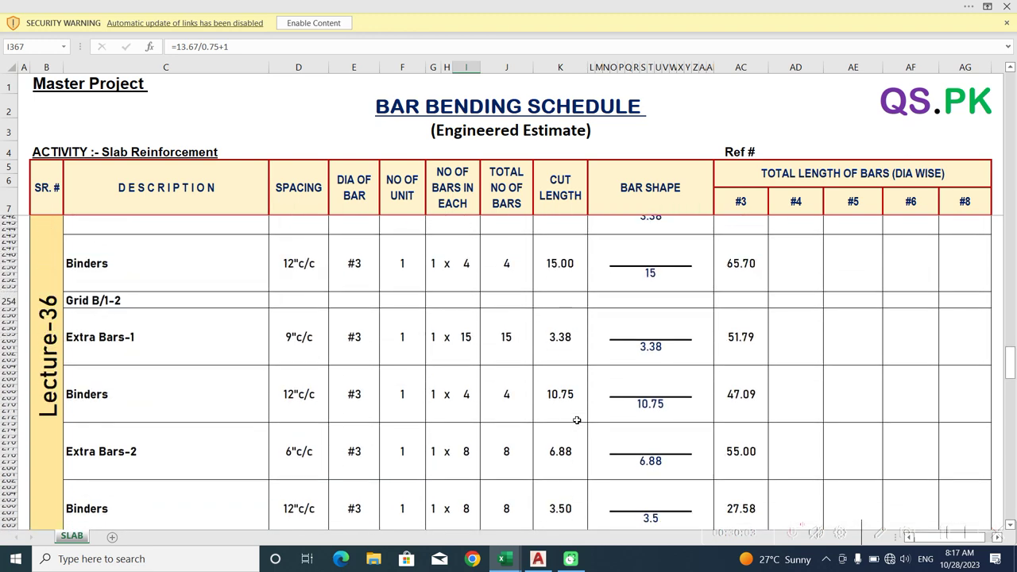
pyautogui.scroll(-10, 577, 420)
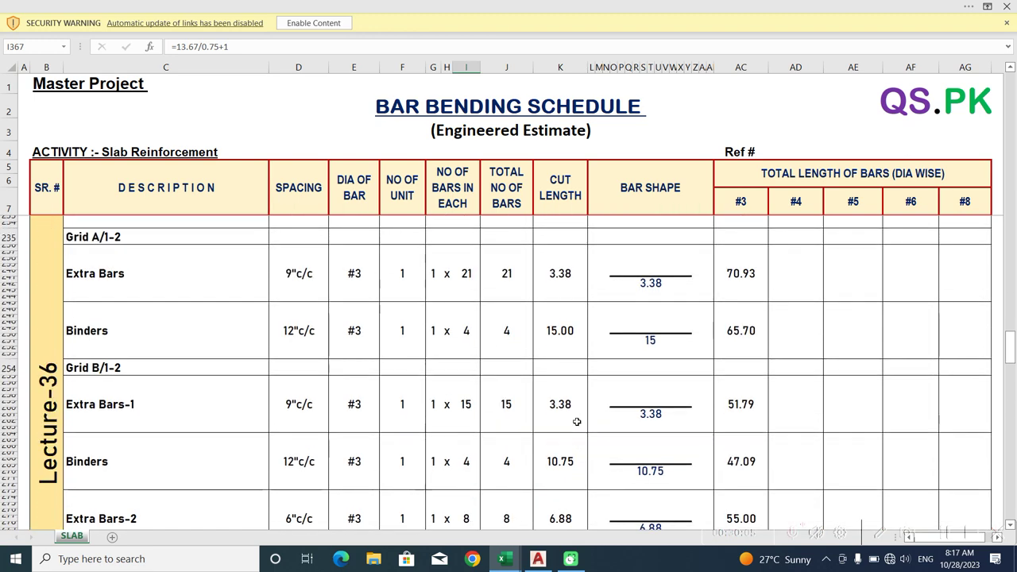
pyautogui.scroll(-8, 576, 423)
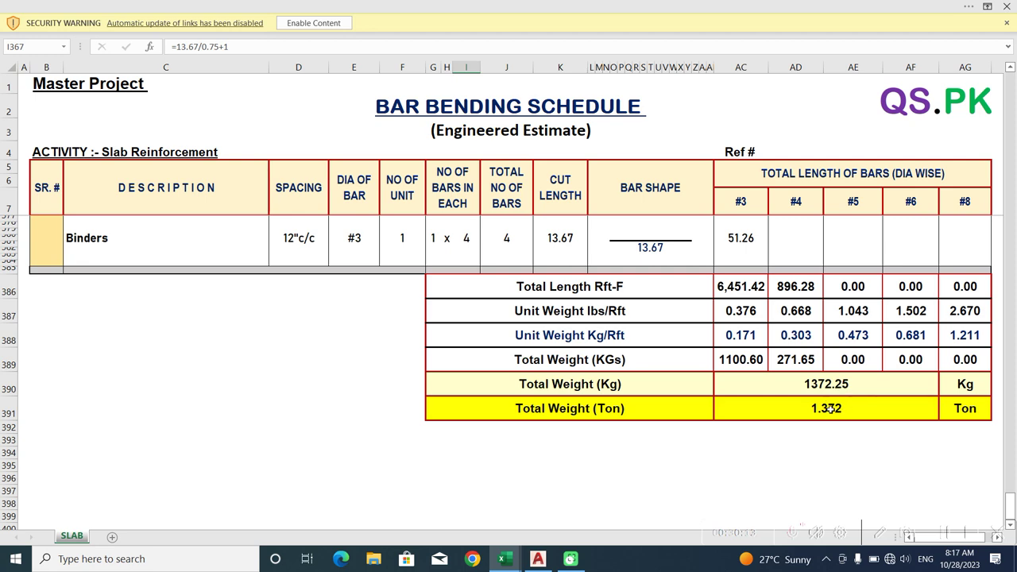
# Switch to the Master Project-BOQ workbook and link the Slab reinforcement quantity in E65 to the Total Weight (Kg) in Master Project-BBS
pyautogui.moveTo(504, 559)
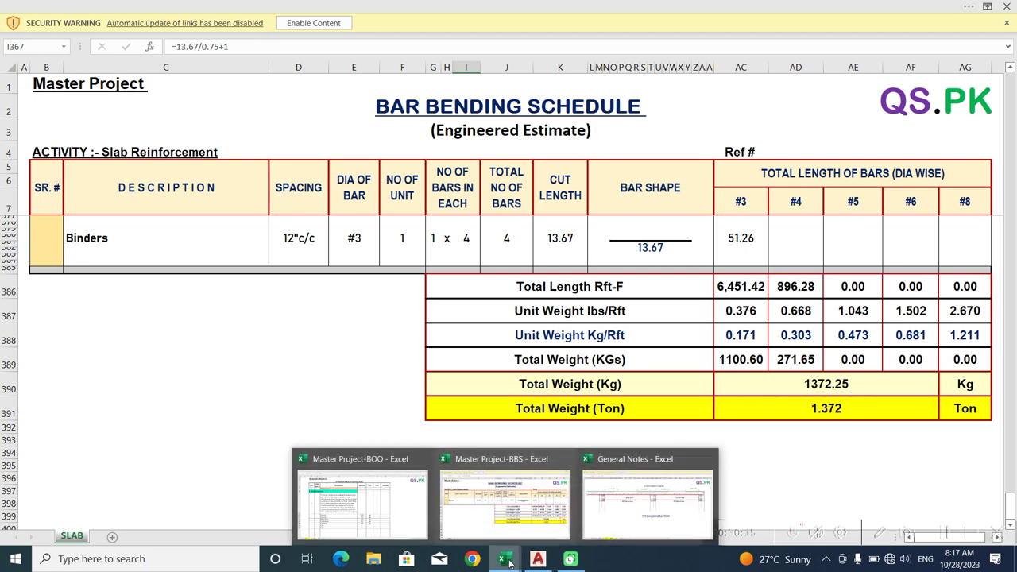
pyautogui.click(387, 518)
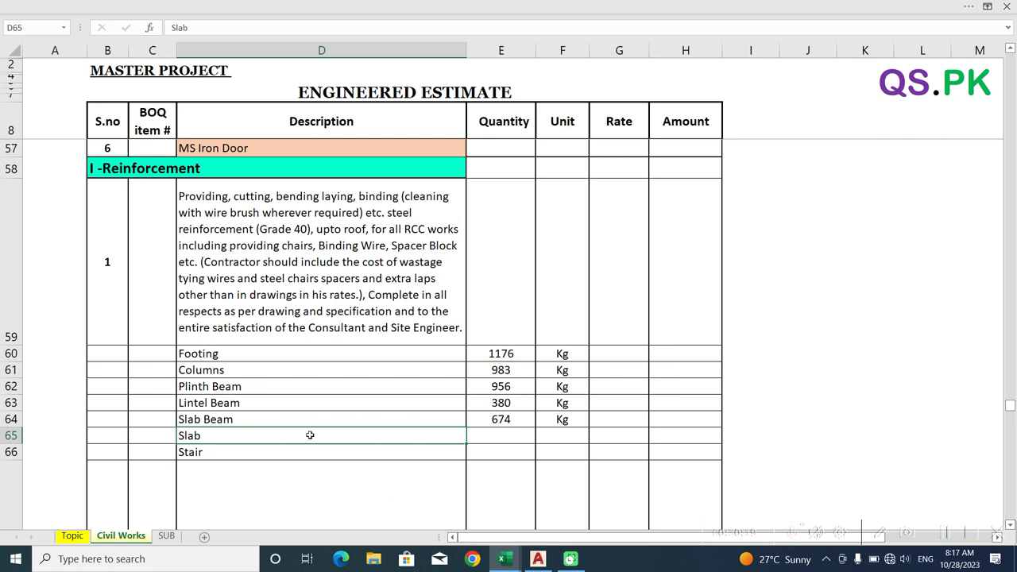
pyautogui.click(479, 439)
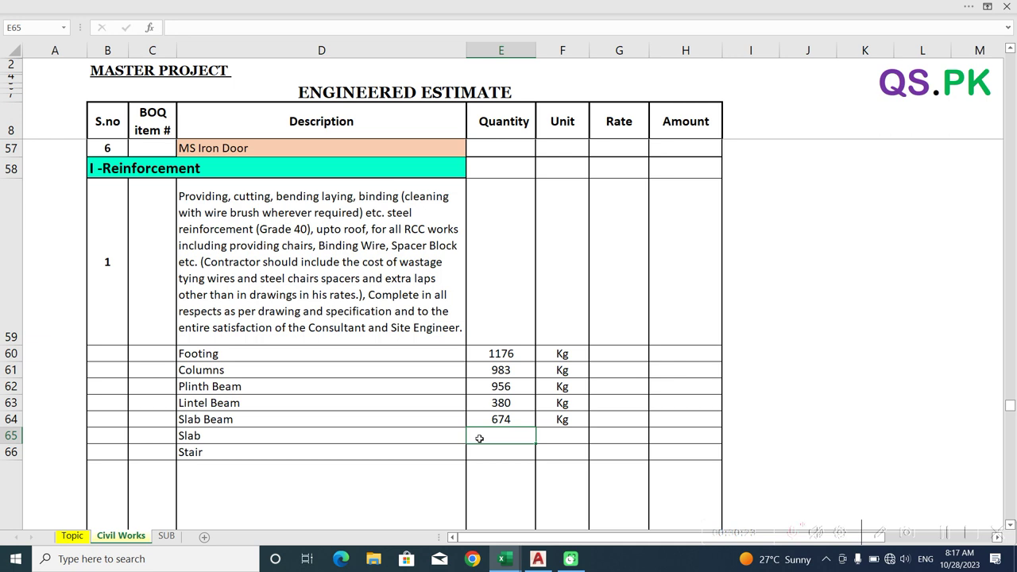
pyautogui.write('=')
pyautogui.moveTo(505, 561)
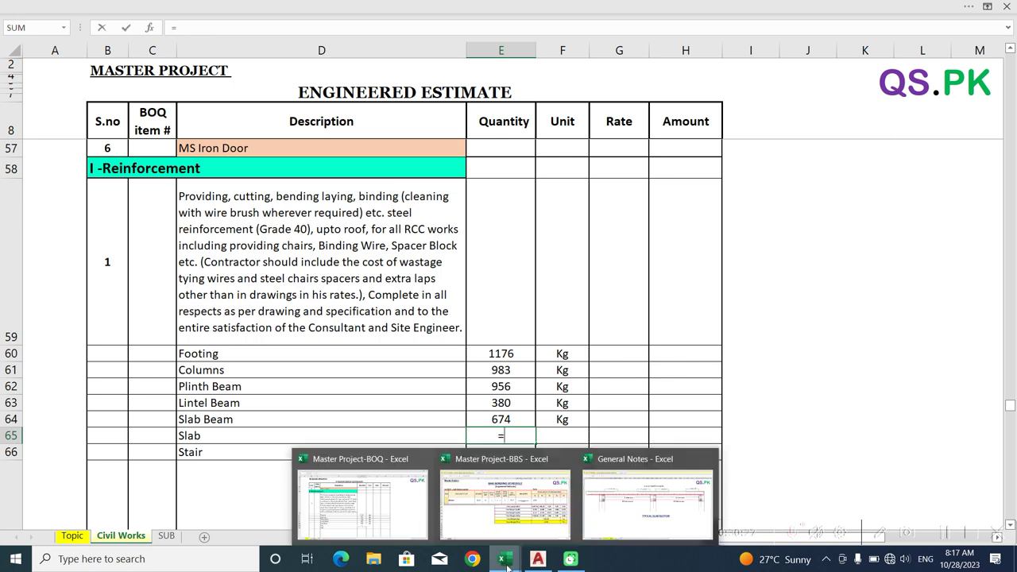
pyautogui.click(525, 515)
pyautogui.click(847, 385)
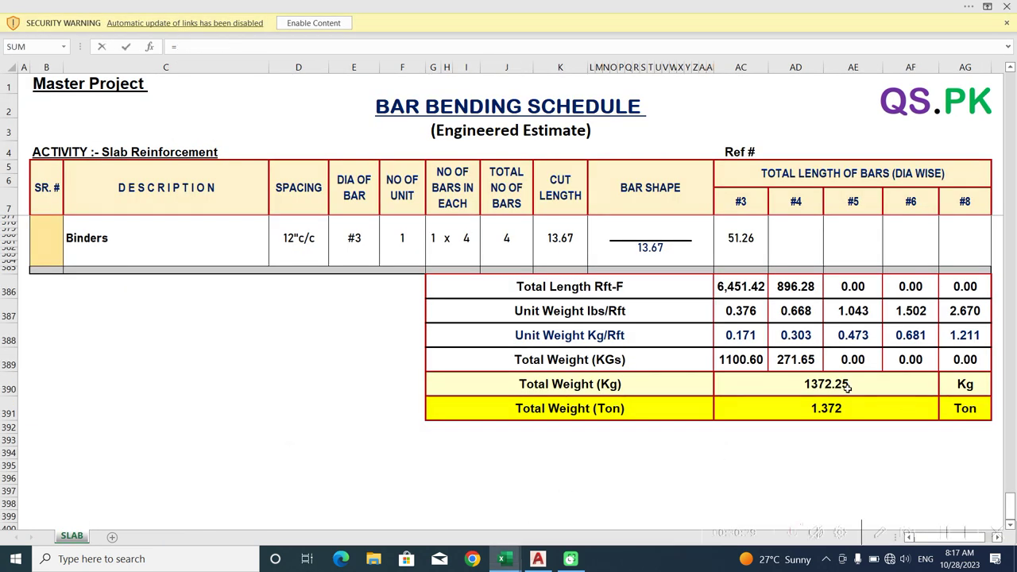